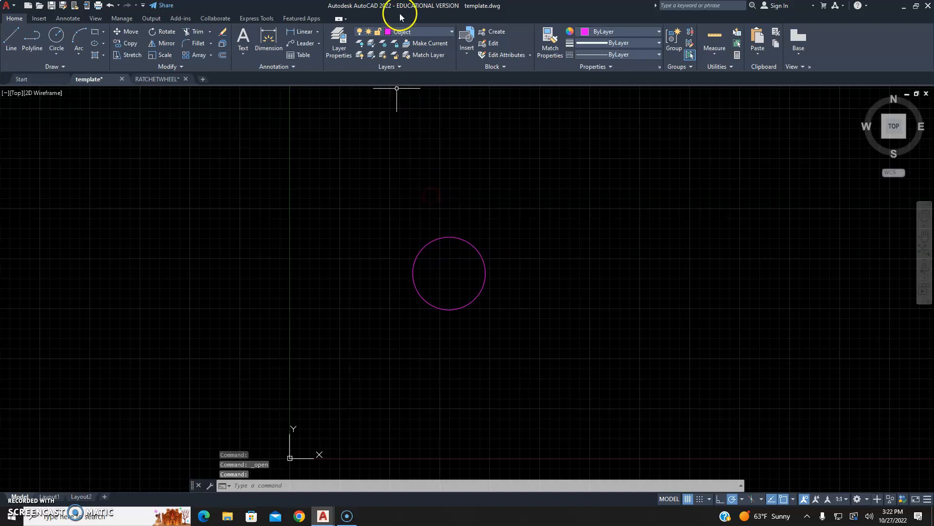
Step: Check the template's layer list and its enabled object snap modes
{"action": "left_click", "coordinate": [418, 33]}
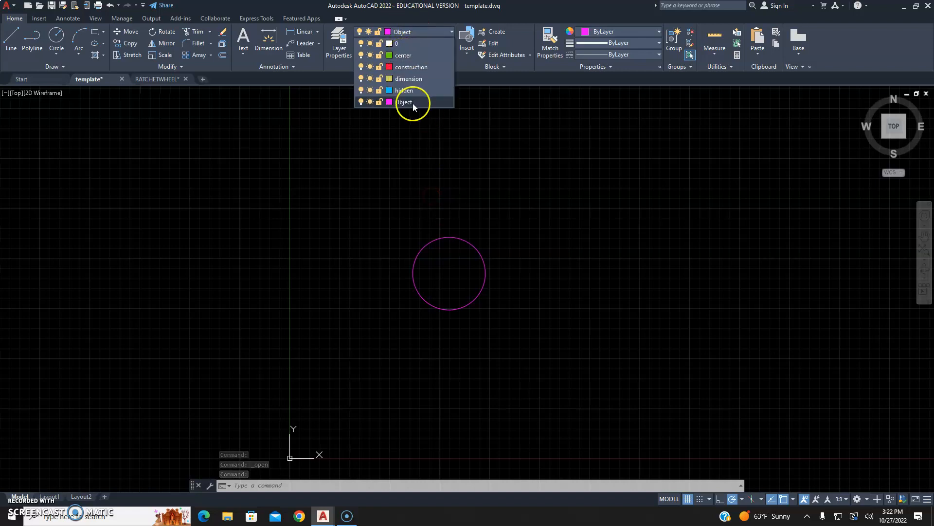
{"action": "left_click", "coordinate": [428, 31]}
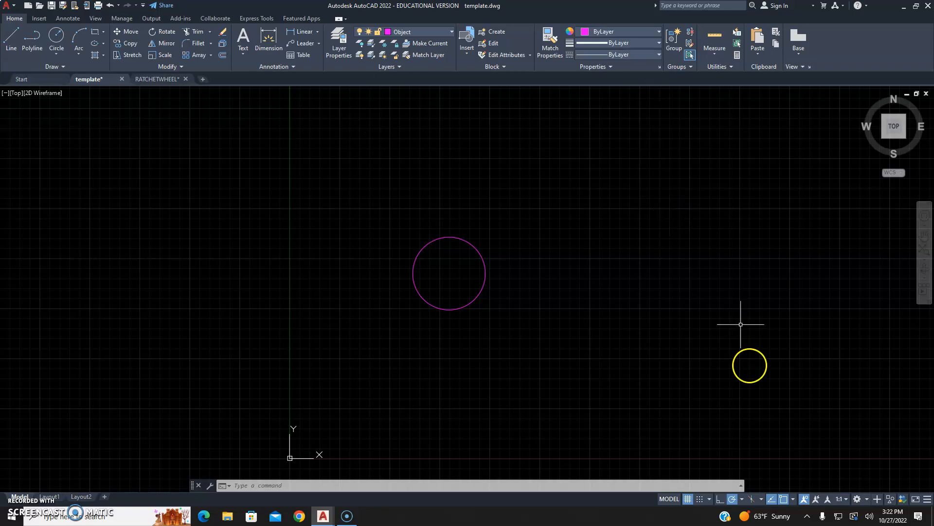
{"action": "left_click", "coordinate": [793, 499]}
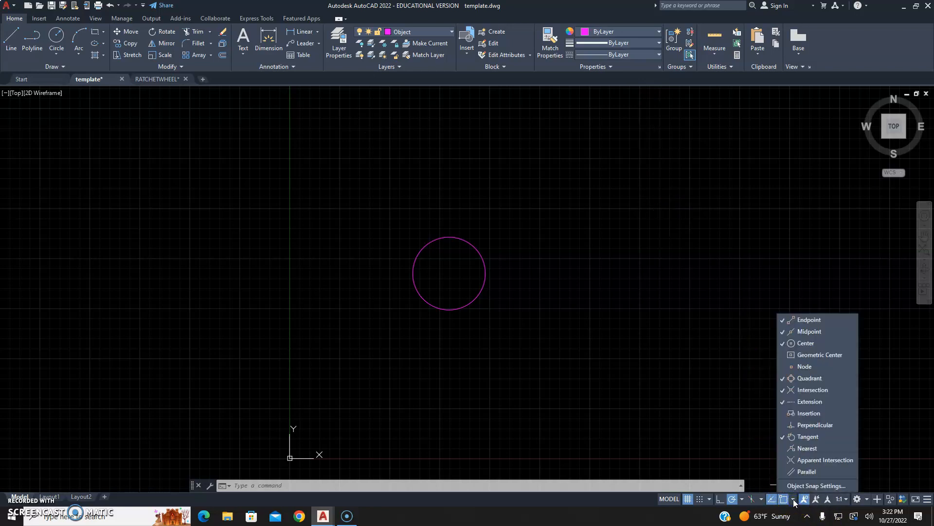
{"action": "left_click", "coordinate": [793, 500]}
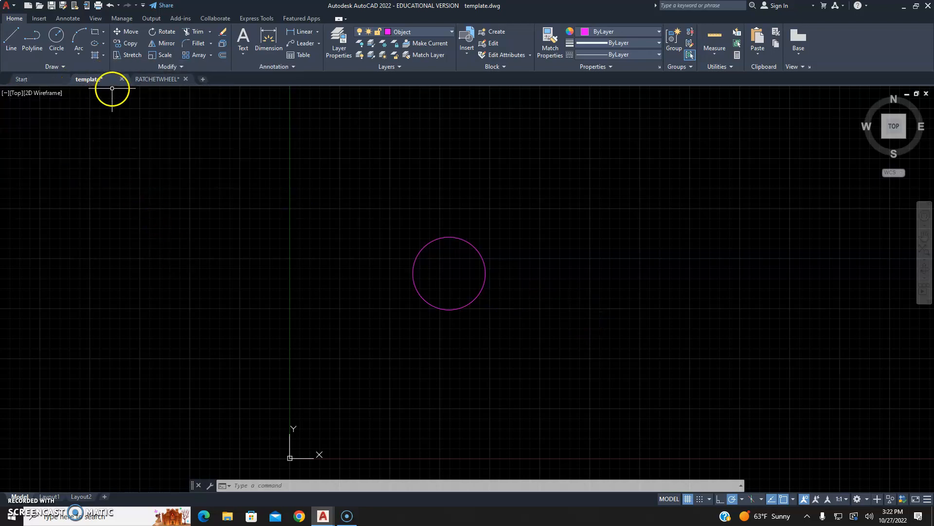
Step: Look at the finished RATCHETWHEEL drawing as a reference and return to the template drawing
{"action": "left_click", "coordinate": [170, 82]}
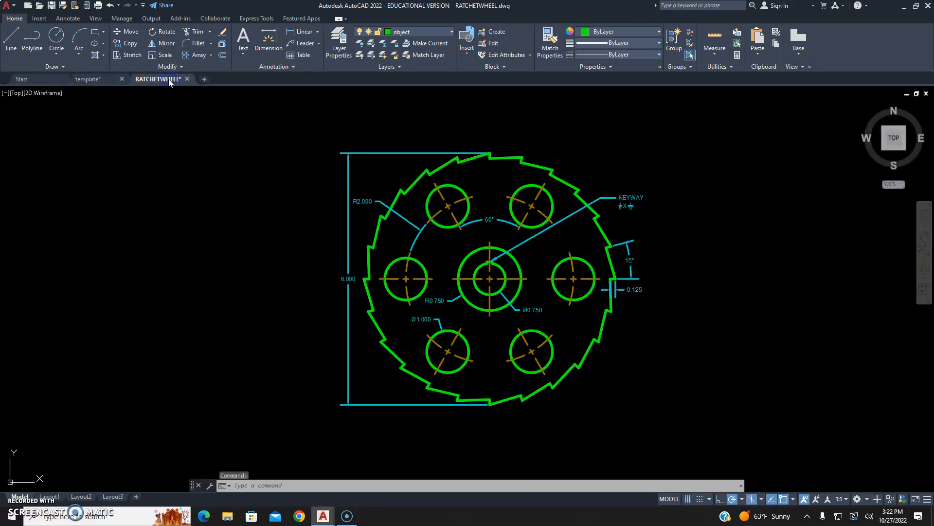
{"action": "left_click", "coordinate": [101, 80]}
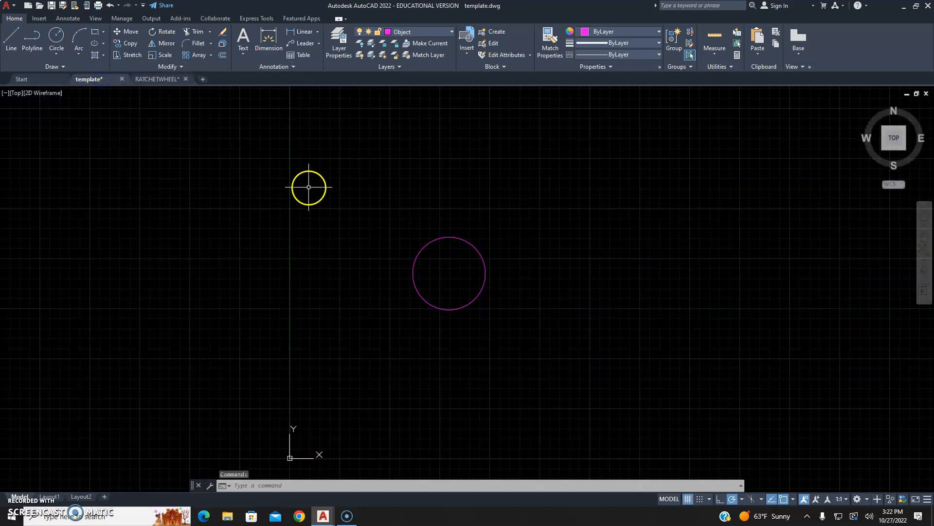
{"action": "mouse_move", "coordinate": [336, 182]}
{"action": "middle_mouse_down"}
{"action": "mouse_move", "coordinate": [352, 189]}
{"action": "mouse_move", "coordinate": [334, 180]}
{"action": "middle_mouse_up"}
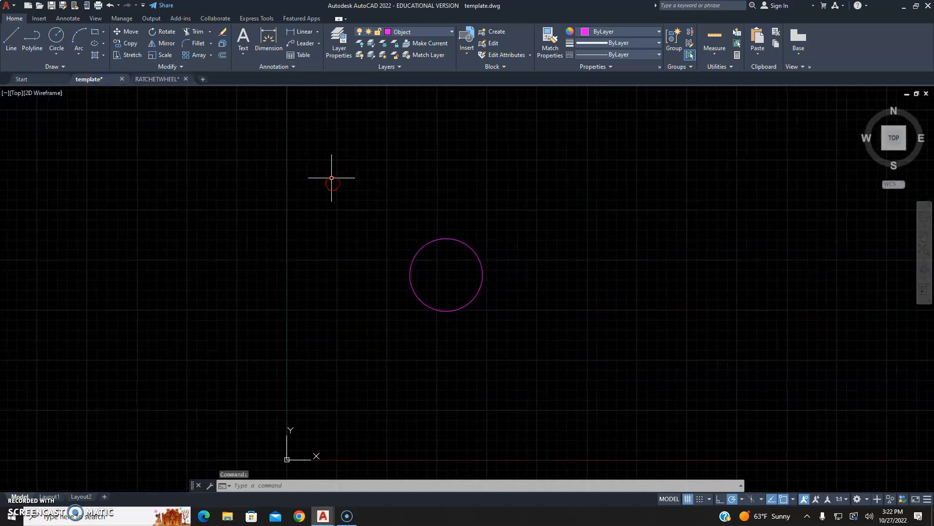
Step: Save the template as a new drawing named ratchetwheel1 in the H Drive demo folder
{"action": "left_click", "coordinate": [6, 9]}
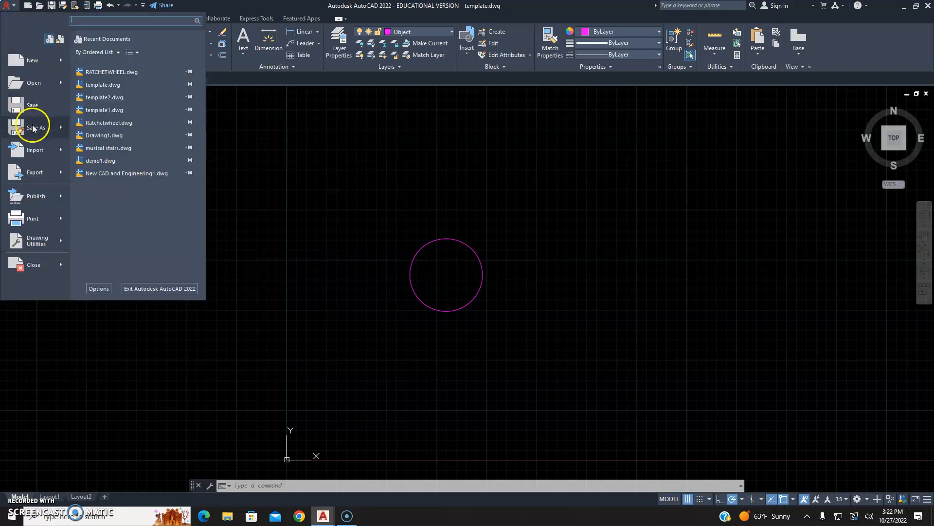
{"action": "left_click", "coordinate": [33, 128]}
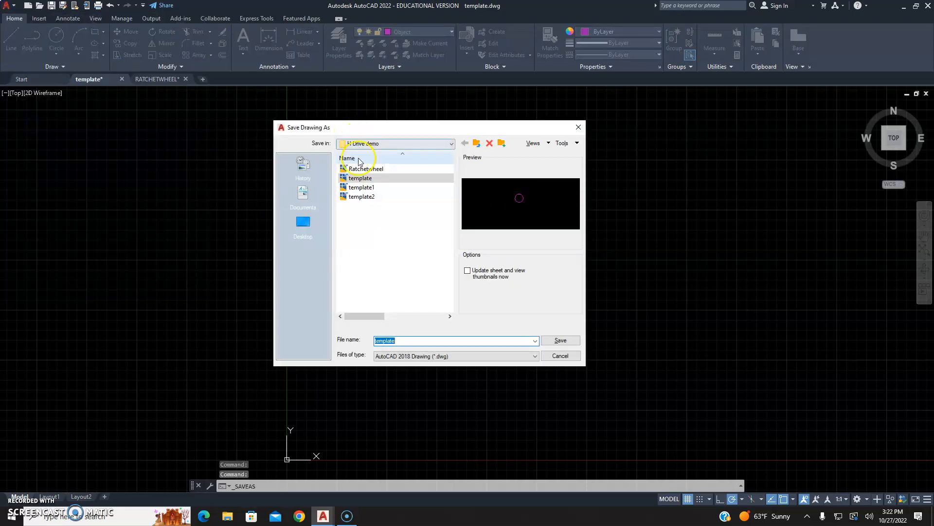
{"action": "mouse_move", "coordinate": [386, 128]}
{"action": "left_mouse_down"}
{"action": "mouse_move", "coordinate": [506, 145]}
{"action": "mouse_move", "coordinate": [622, 138]}
{"action": "left_mouse_up"}
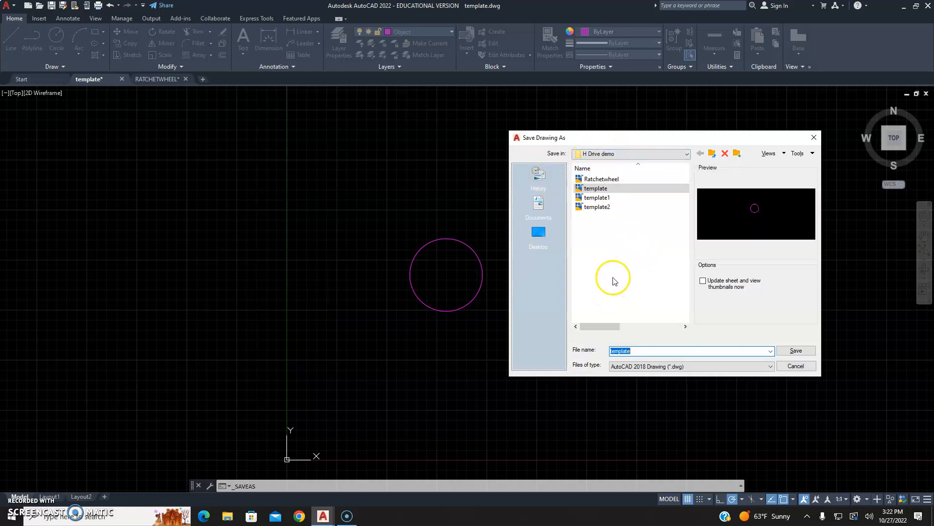
{"action": "left_click", "coordinate": [601, 179]}
{"action": "double_click", "coordinate": [653, 351]}
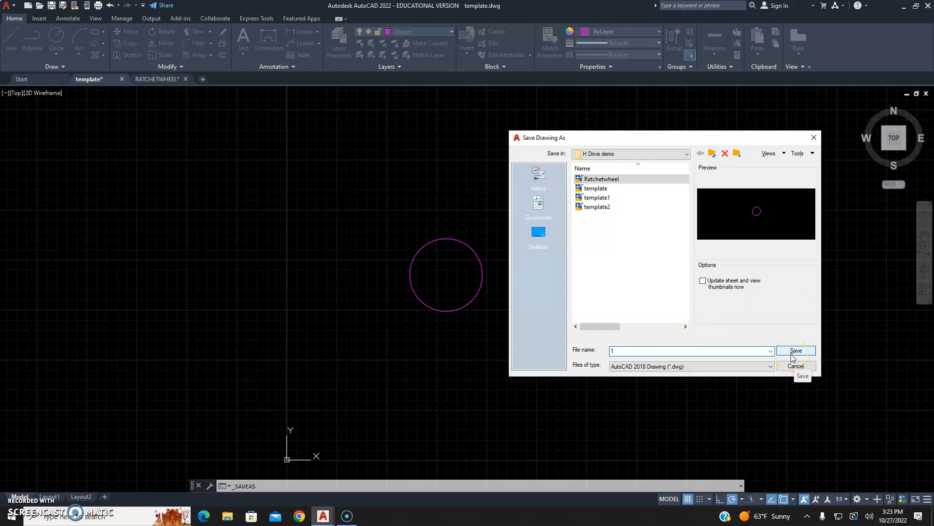
{"action": "left_click", "coordinate": [617, 181]}
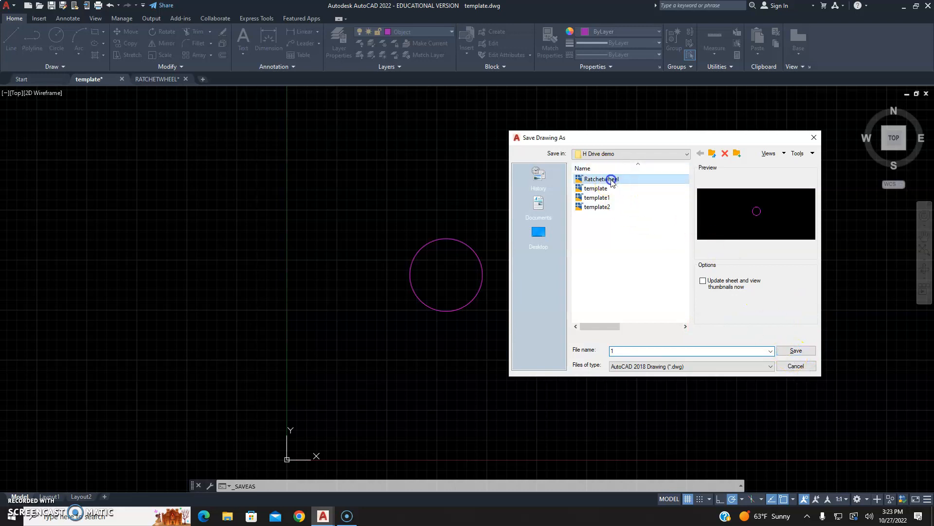
{"action": "double_click", "coordinate": [620, 351]}
{"action": "type", "text": "rat"}
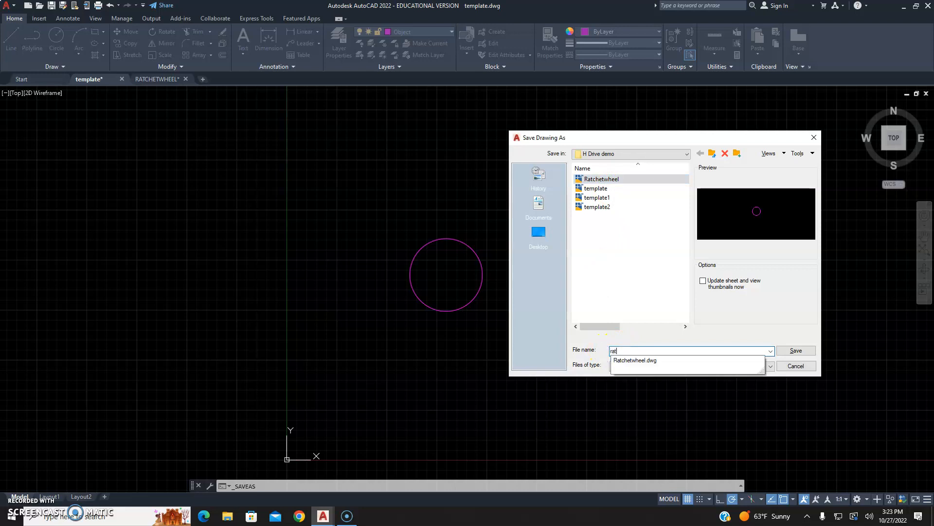
{"action": "type", "text": "chetwheel1"}
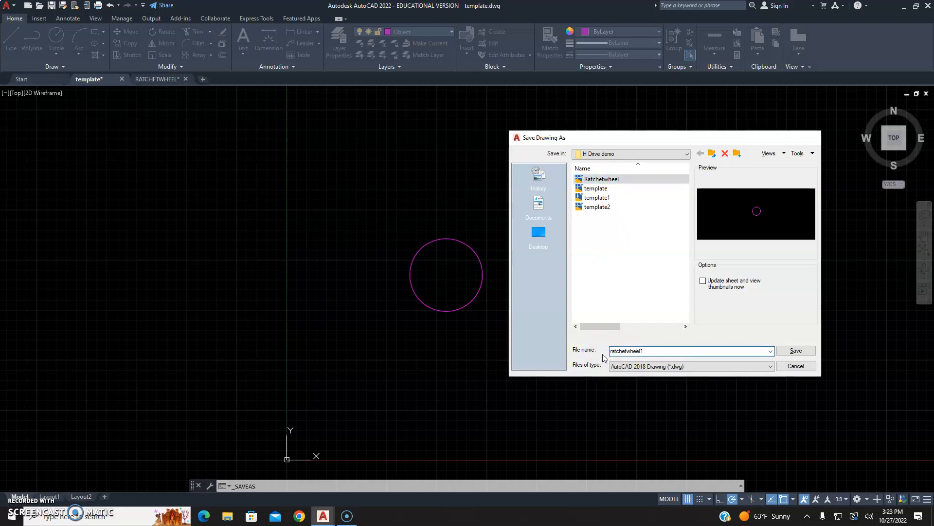
{"action": "key", "text": "Return"}
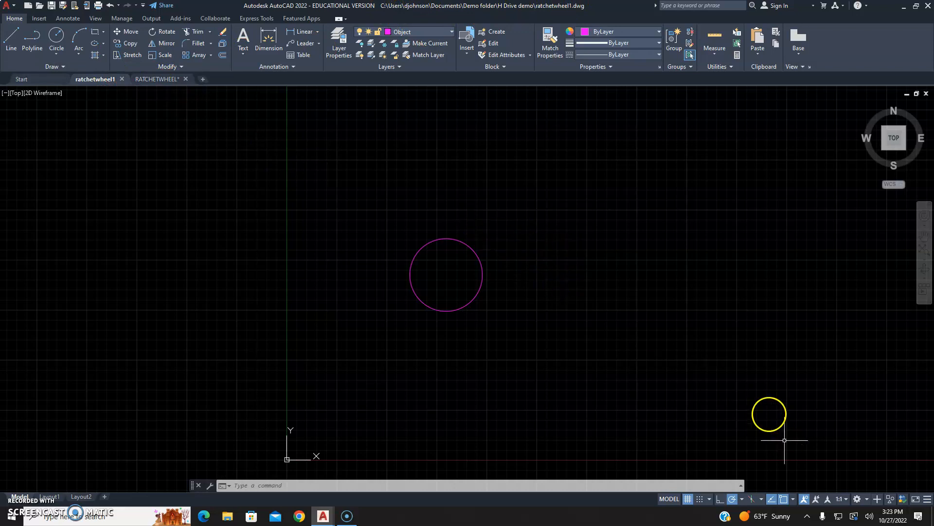
Step: Delete the template's existing circle from the ratchetwheel1 drawing
{"action": "left_click", "coordinate": [485, 211]}
{"action": "left_click", "coordinate": [359, 337]}
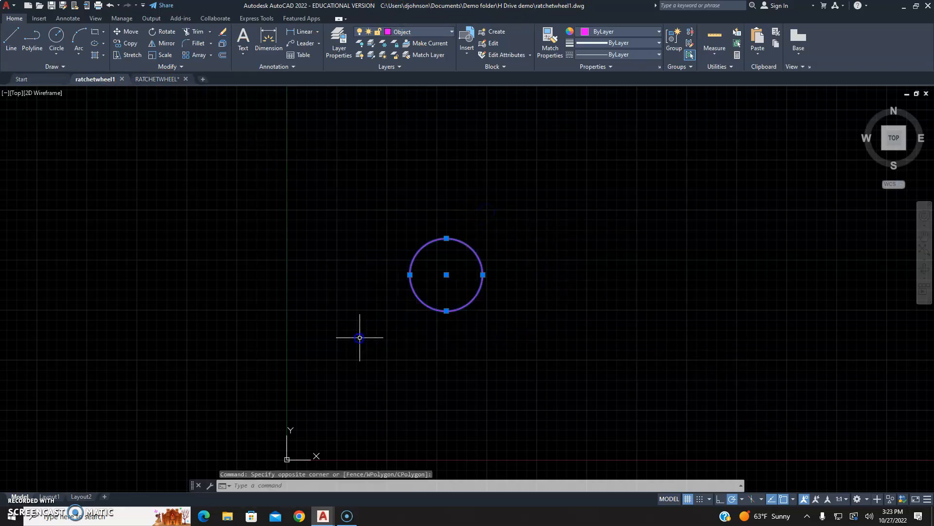
{"action": "key", "text": "Delete"}
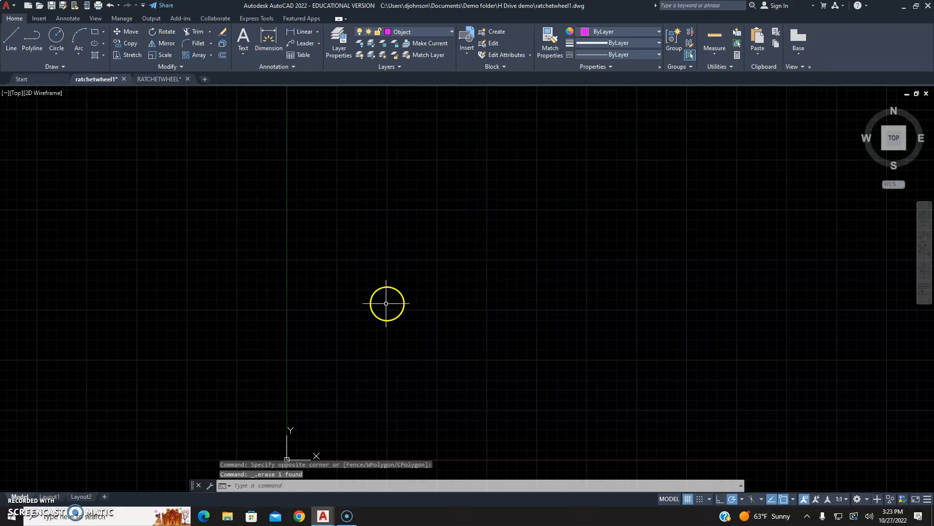
Step: Examine the overall diameter and the tooth depth dimensions in the RATCHETWHEEL reference drawing
{"action": "left_click", "coordinate": [159, 78]}
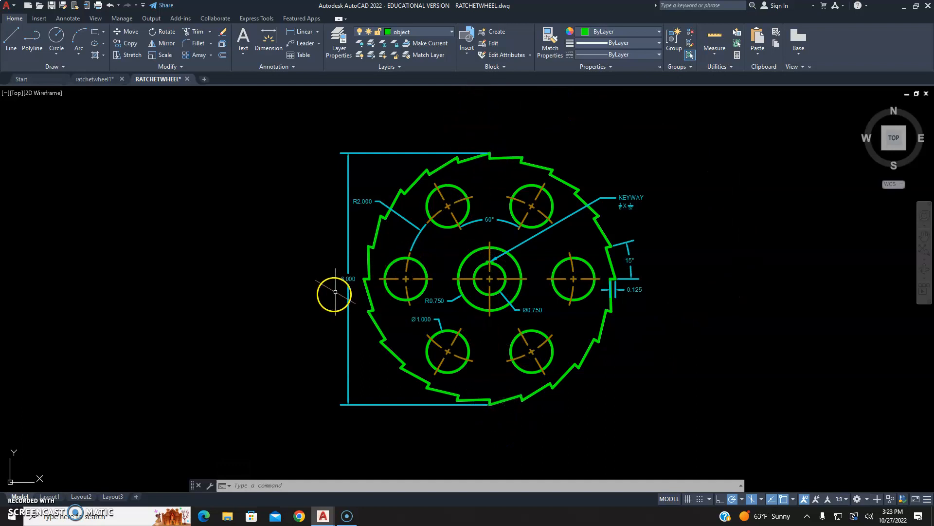
{"action": "scroll", "coordinate": [341, 279], "scroll_direction": "up", "scroll_amount": 8}
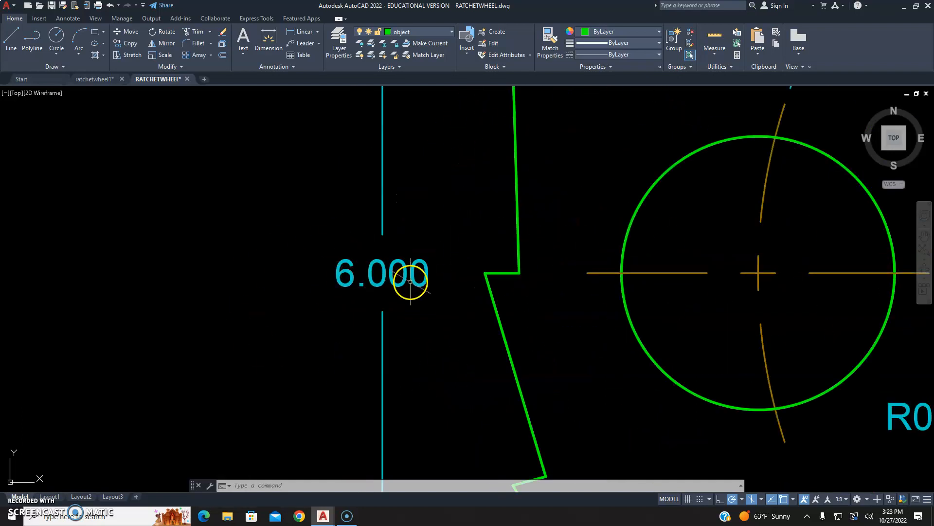
{"action": "scroll", "coordinate": [409, 277], "scroll_direction": "down", "scroll_amount": 8}
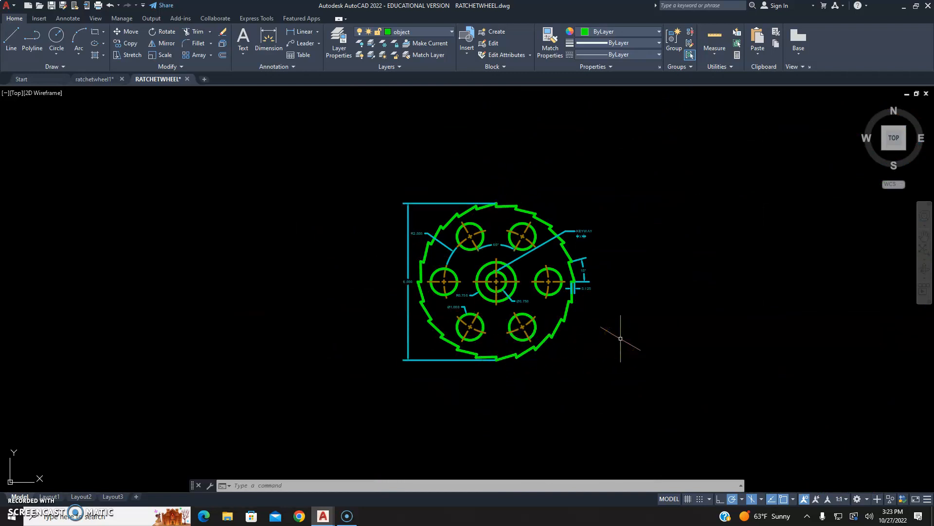
{"action": "scroll", "coordinate": [579, 290], "scroll_direction": "up", "scroll_amount": 10}
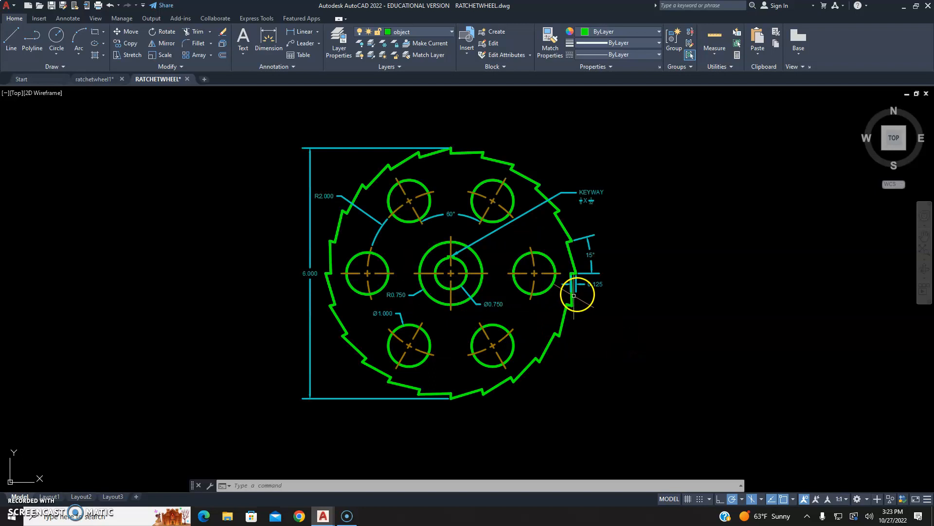
{"action": "left_click", "coordinate": [738, 234]}
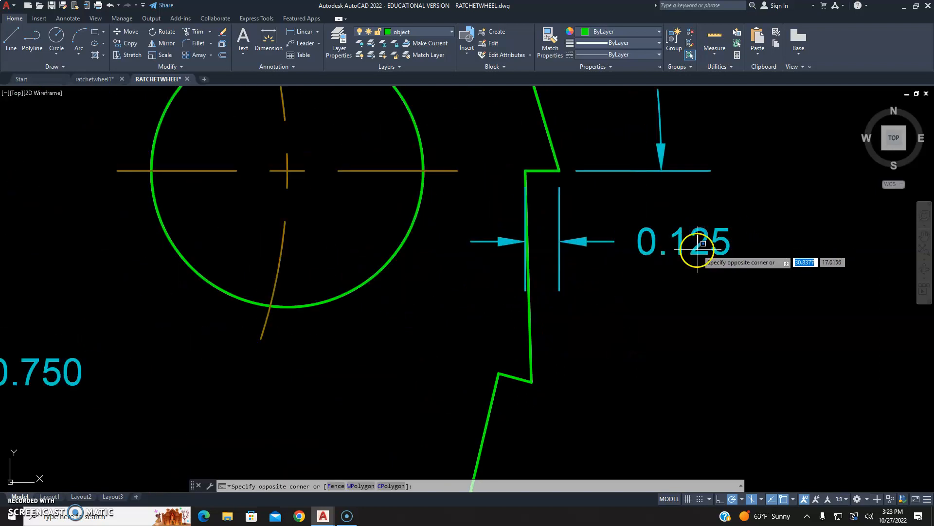
{"action": "left_click", "coordinate": [691, 253]}
{"action": "scroll", "coordinate": [687, 305], "scroll_direction": "down", "scroll_amount": 6}
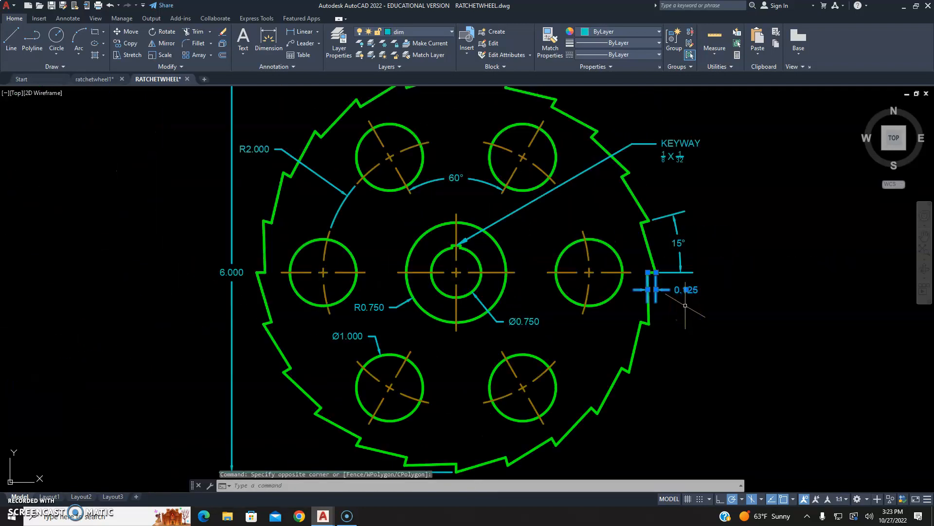
{"action": "key", "text": "Escape"}
{"action": "scroll", "coordinate": [722, 313], "scroll_direction": "down", "scroll_amount": 4}
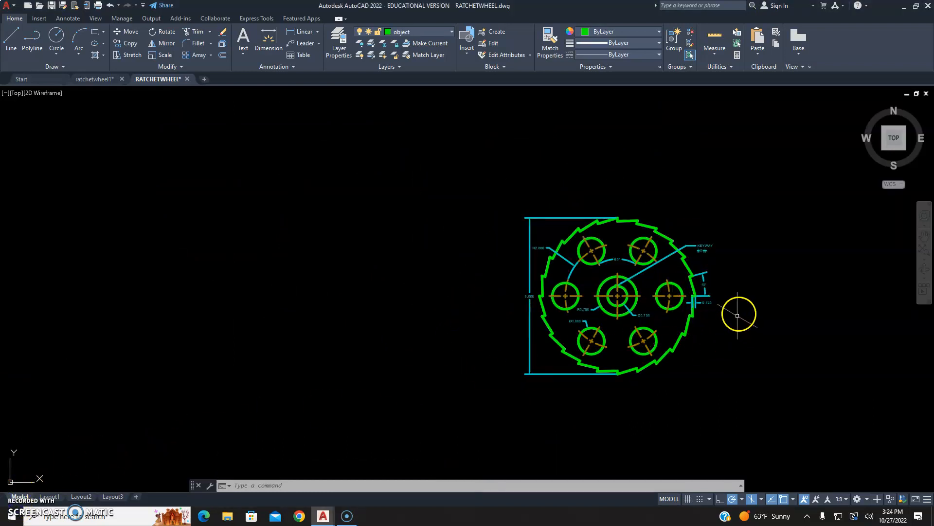
{"action": "scroll", "coordinate": [671, 303], "scroll_direction": "up", "scroll_amount": 2}
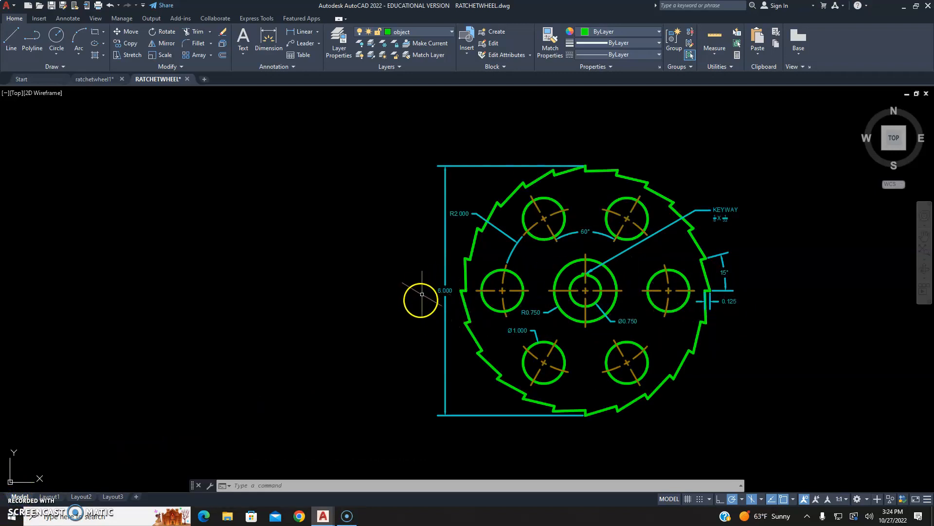
{"action": "scroll", "coordinate": [438, 287], "scroll_direction": "up", "scroll_amount": 4}
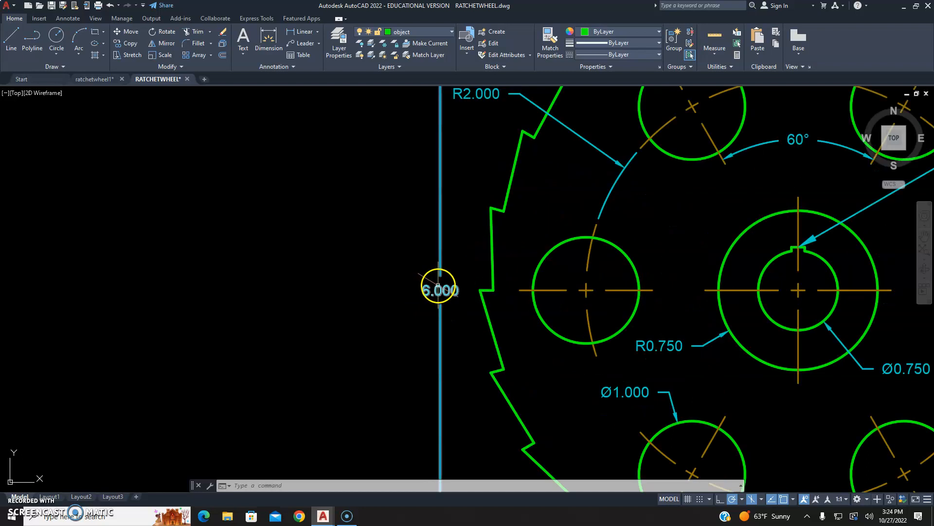
Step: Draw a circle with radius 3 on the Object layer in the ratchetwheel1 drawing, in the open area above and right of the origin
{"action": "left_click", "coordinate": [83, 80]}
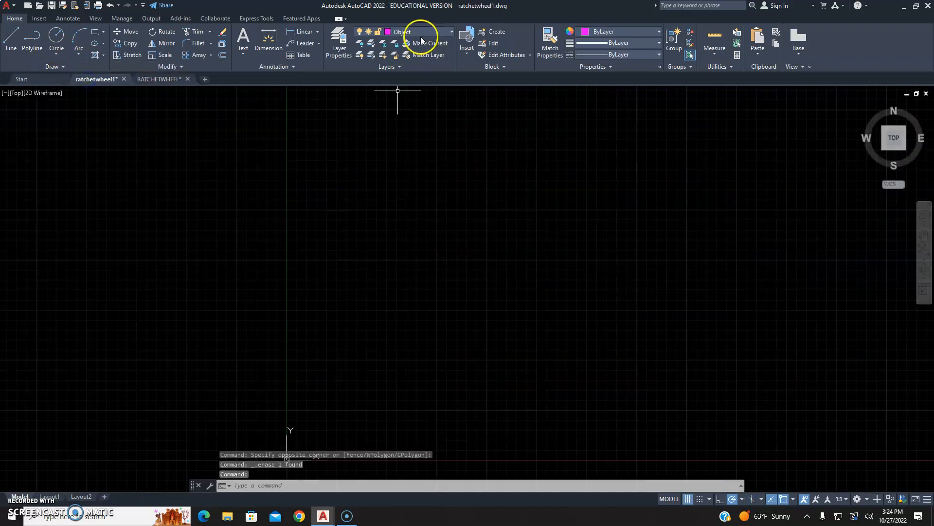
{"action": "left_click", "coordinate": [396, 32]}
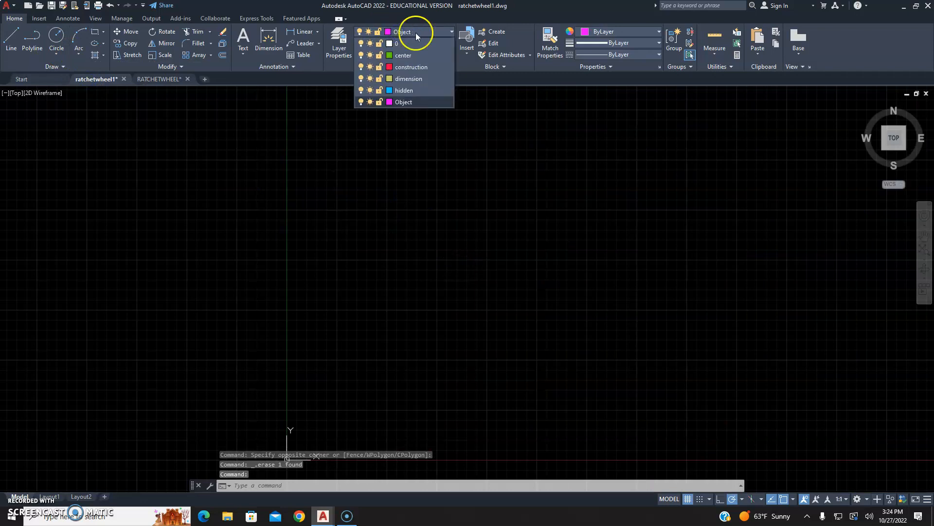
{"action": "left_click", "coordinate": [413, 101]}
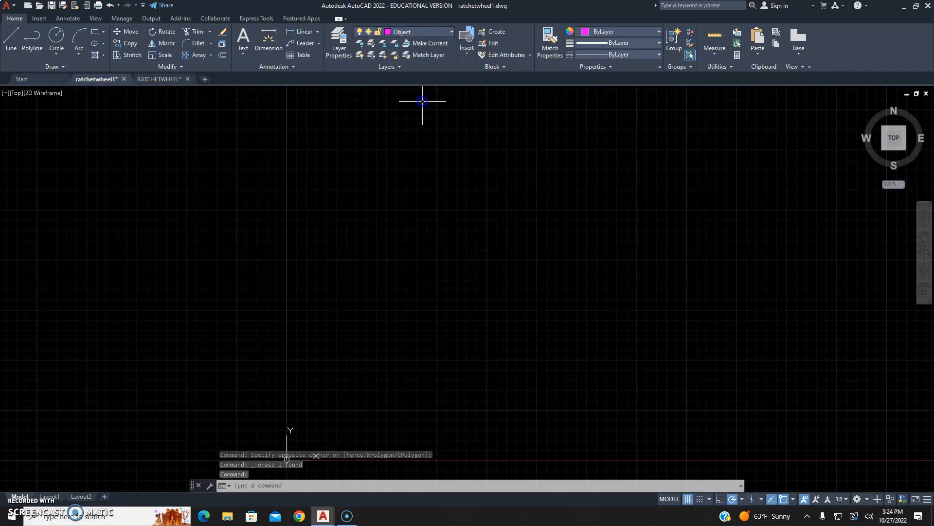
{"action": "left_click", "coordinate": [52, 37]}
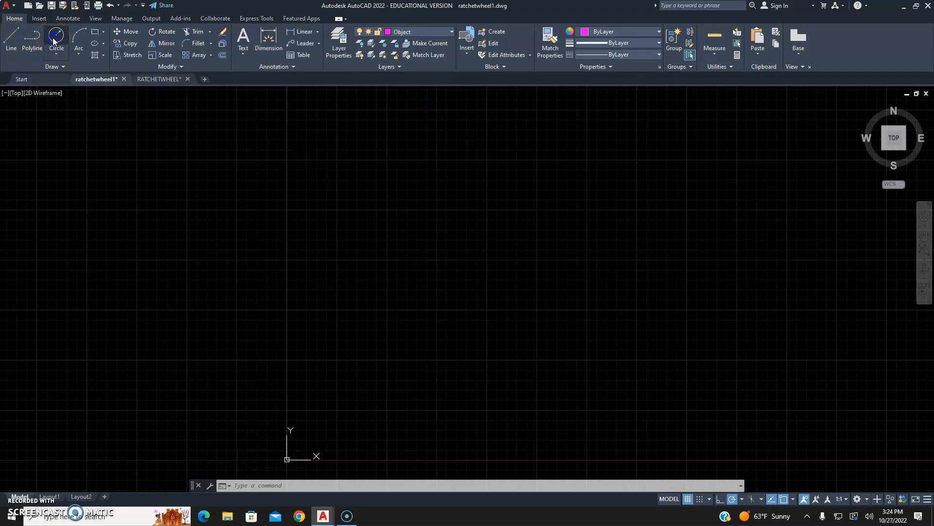
{"action": "left_click", "coordinate": [441, 268]}
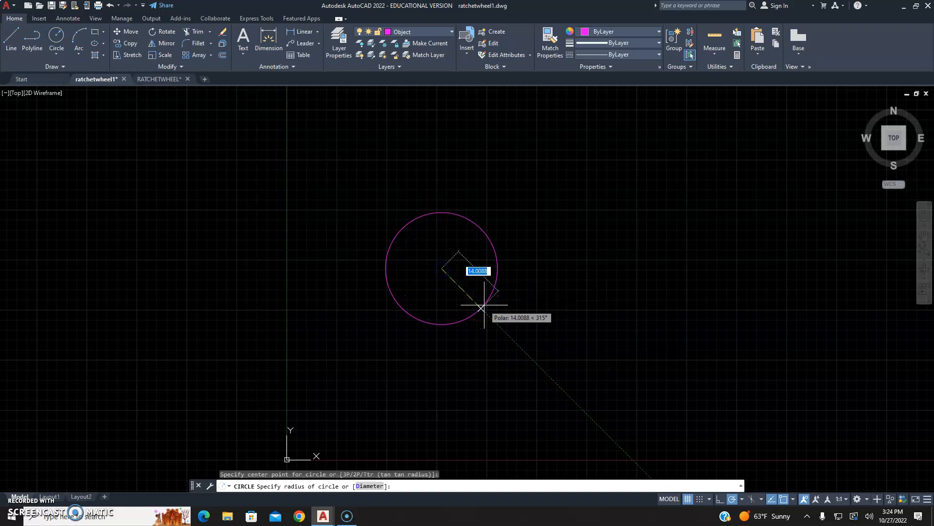
{"action": "type", "text": "3"}
{"action": "key", "text": "Return"}
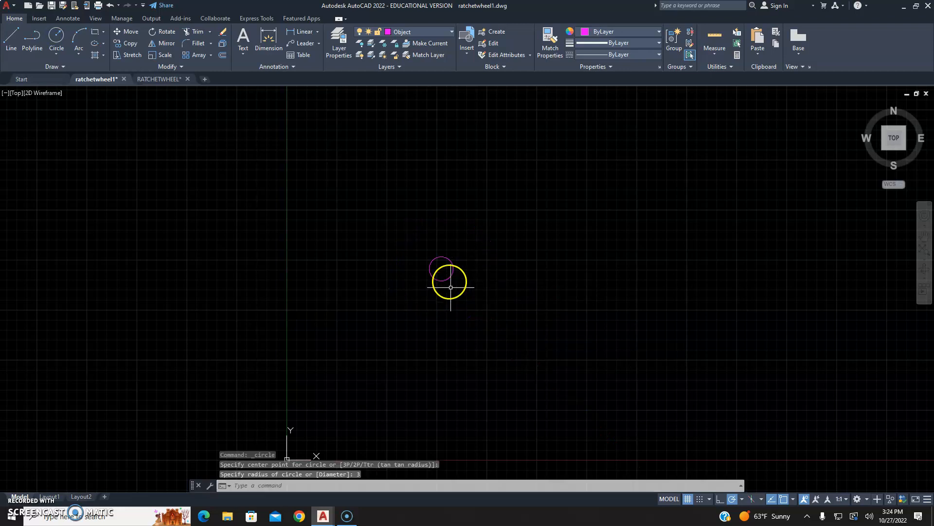
{"action": "scroll", "coordinate": [444, 253], "scroll_direction": "up", "scroll_amount": 8}
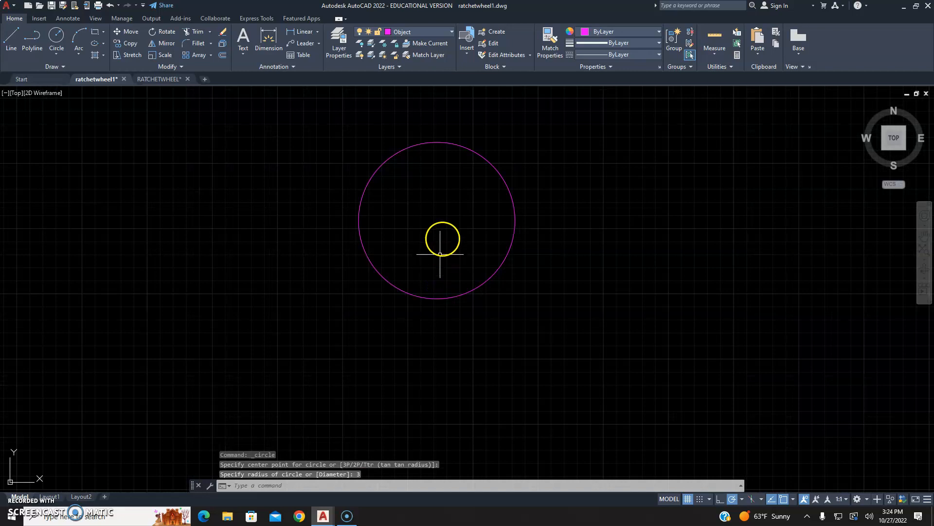
{"action": "middle_click_drag", "start_coordinate": [442, 231], "coordinate": [453, 277]}
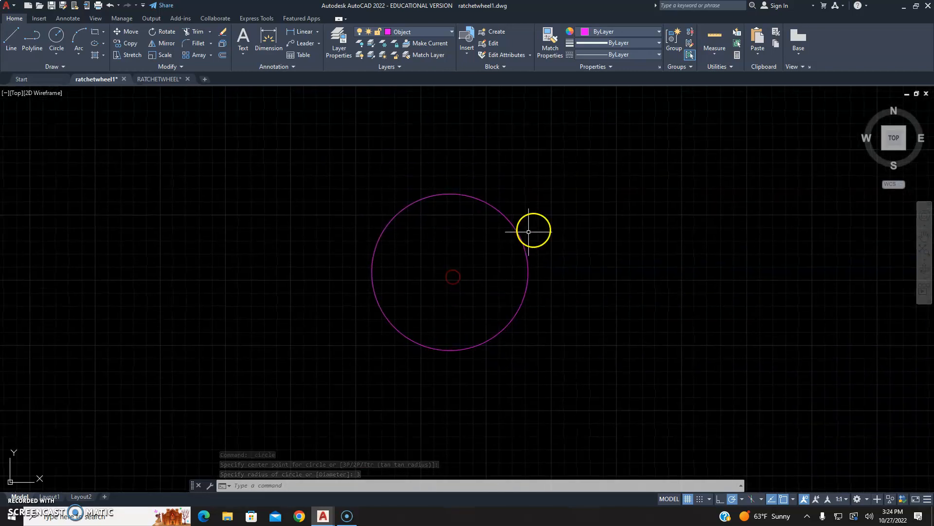
{"action": "scroll", "coordinate": [477, 274], "scroll_direction": "up", "scroll_amount": 3}
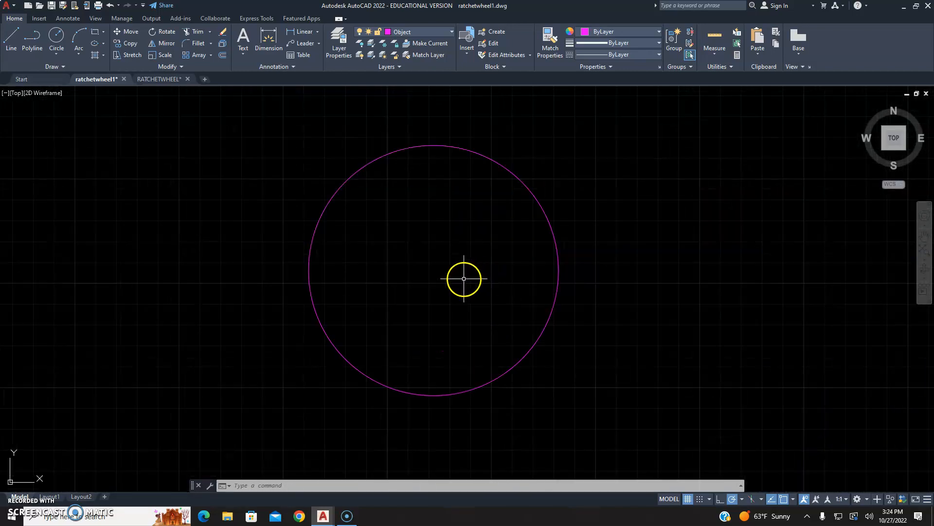
Step: Offset the radius 3 circle inward by .125 to form the tooth root circle
{"action": "middle_click_drag", "start_coordinate": [429, 250], "coordinate": [432, 240]}
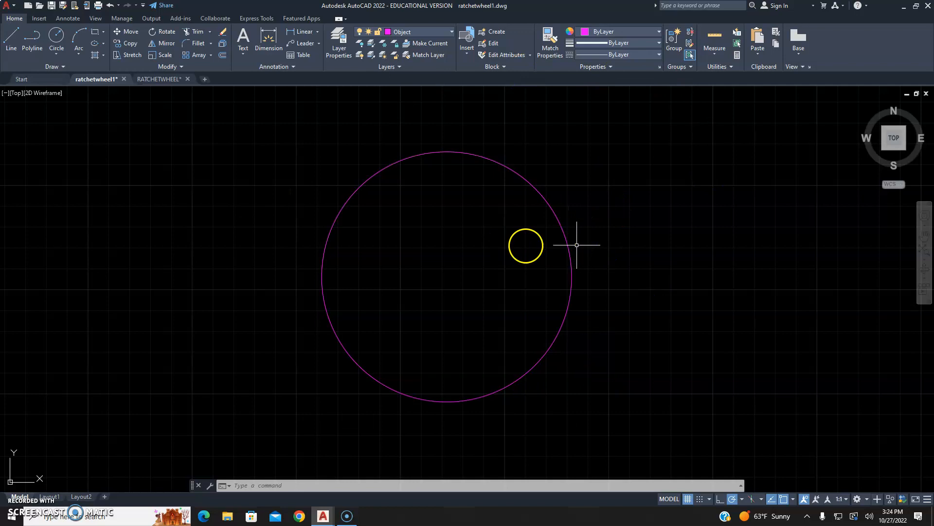
{"action": "left_click", "coordinate": [220, 57]}
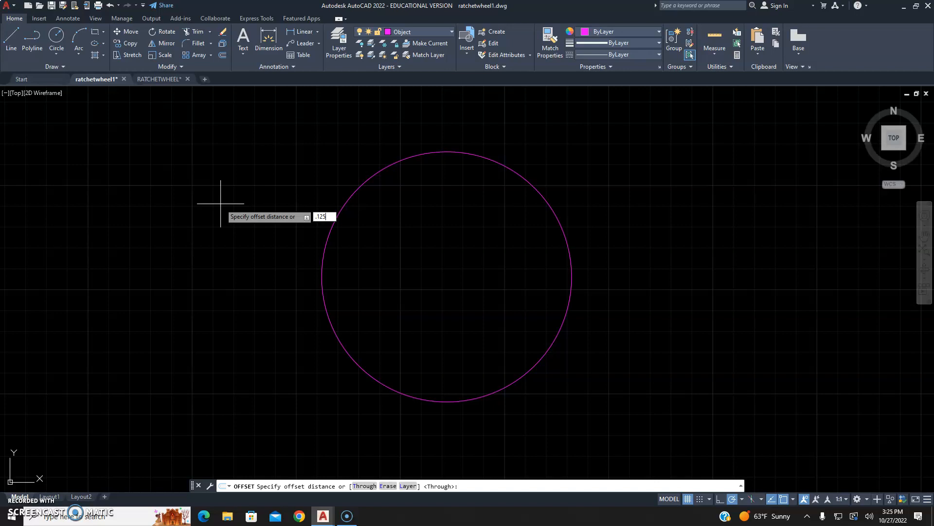
{"action": "key", "text": "Return"}
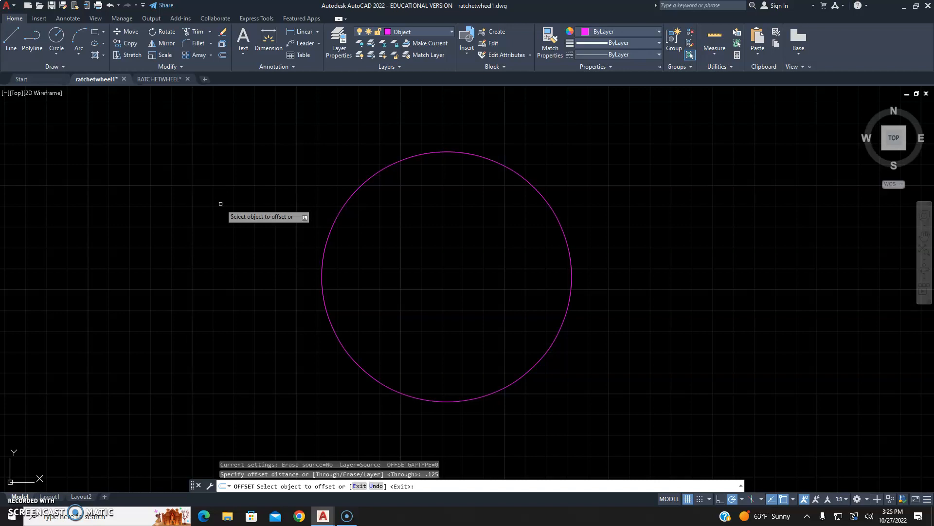
{"action": "left_click", "coordinate": [322, 278]}
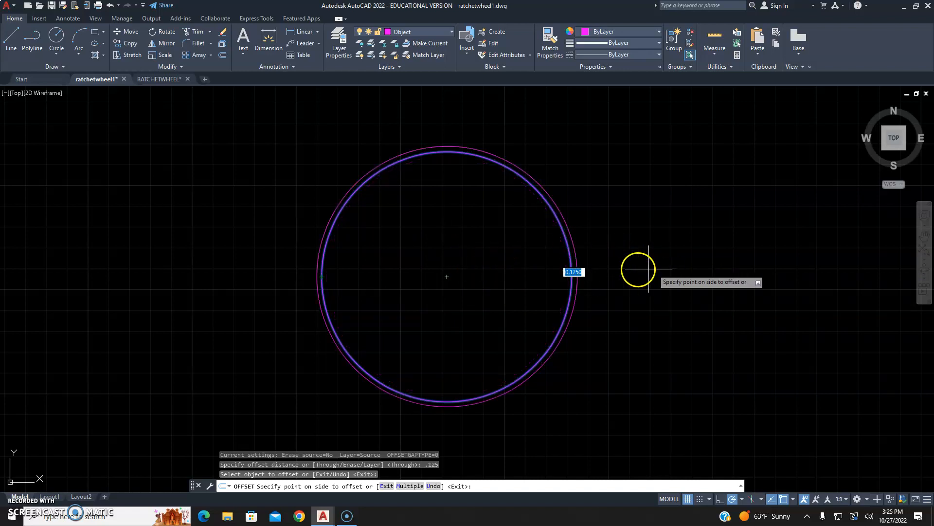
{"action": "left_click", "coordinate": [491, 246]}
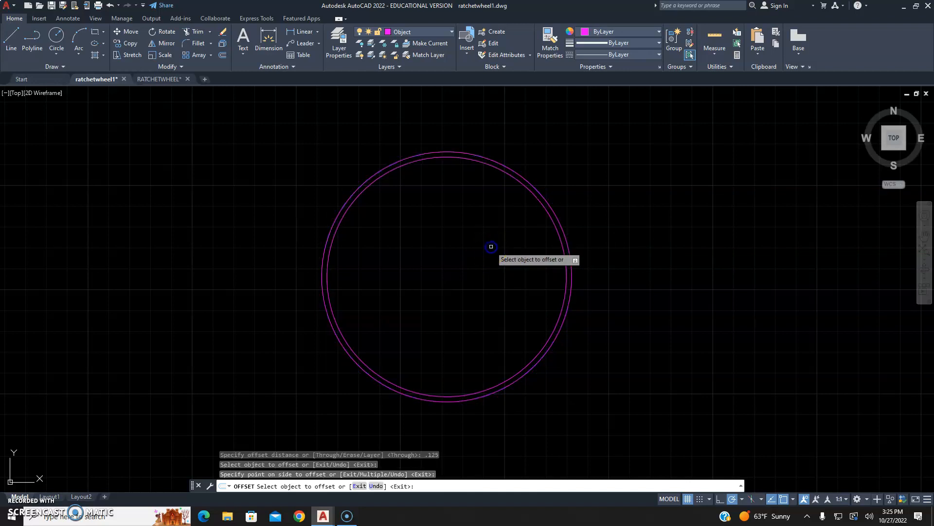
{"action": "key", "text": "Escape"}
{"action": "key", "text": "Escape"}
{"action": "key", "text": "Escape"}
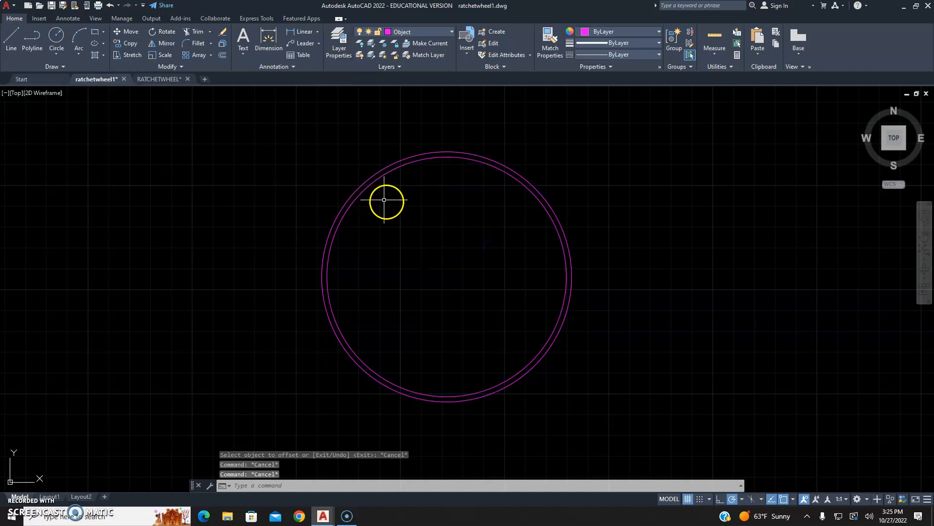
Step: Check the diameter of the inner offset circle with a Diameter dimension, without placing the dimension
{"action": "left_click", "coordinate": [317, 33]}
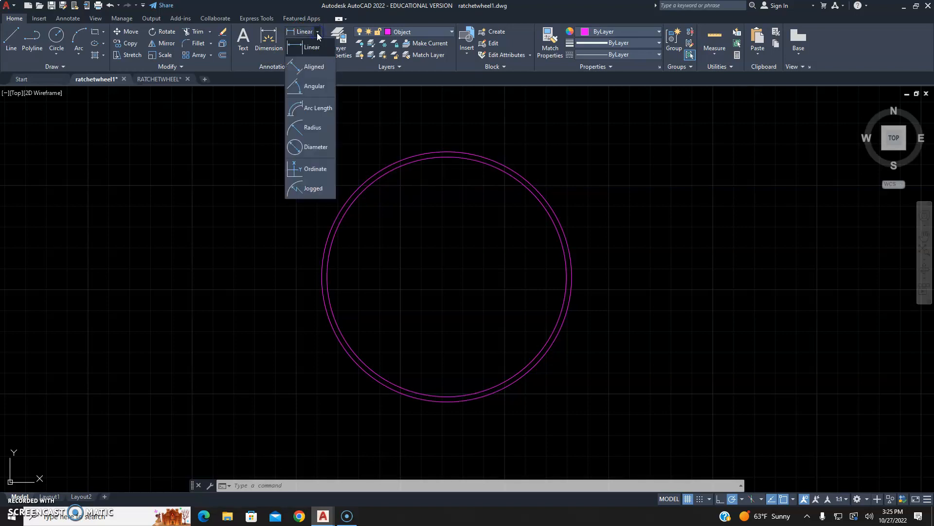
{"action": "left_click", "coordinate": [315, 144]}
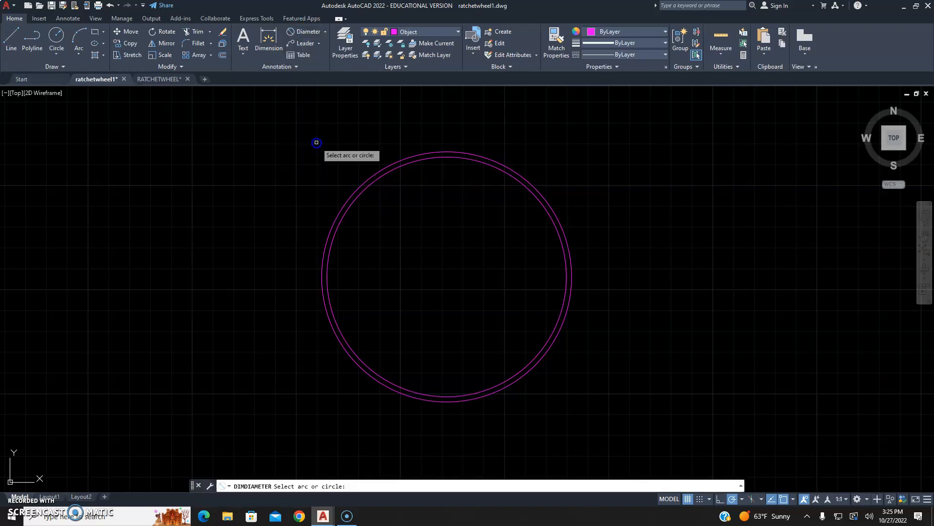
{"action": "left_click", "coordinate": [456, 156]}
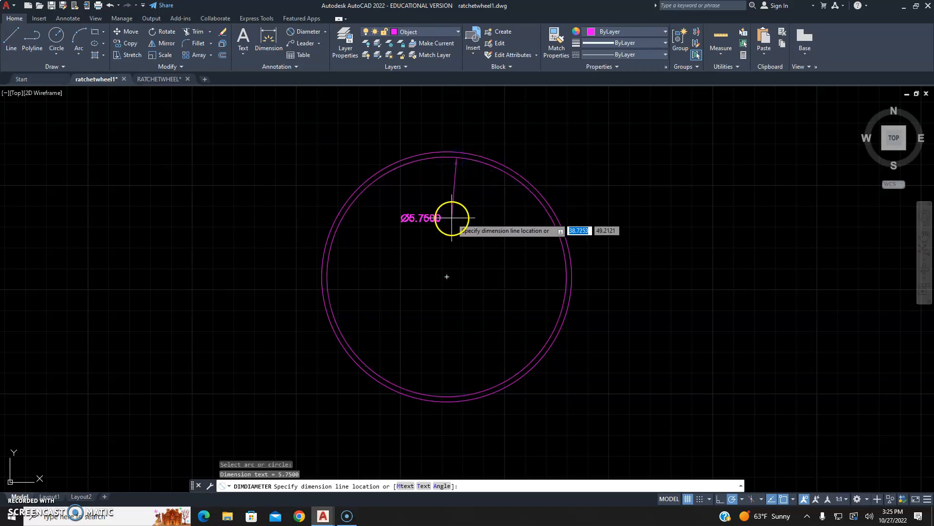
{"action": "key", "text": "Escape"}
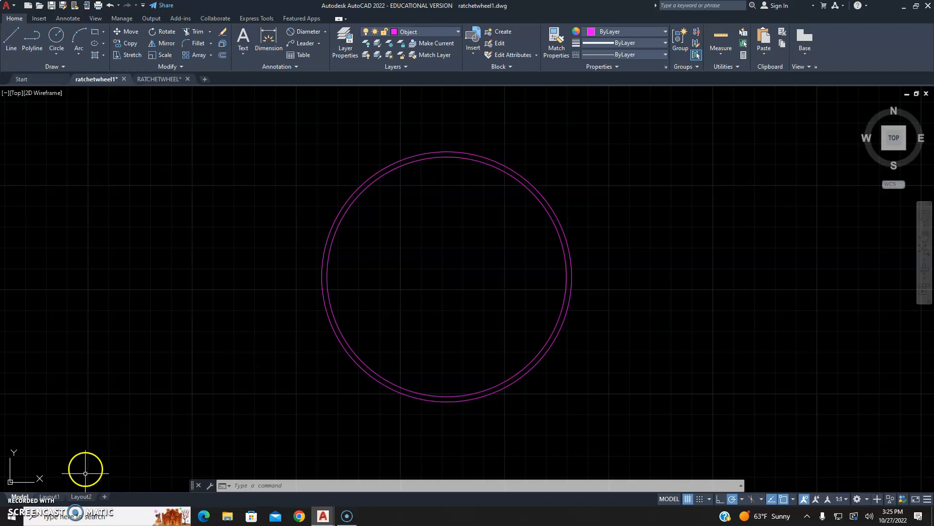
Step: Consult the hub dimensions in the RATCHETWHEEL drawing and draw a concentric circle of radius .75 in ratchetwheel1
{"action": "left_click", "coordinate": [161, 80]}
{"action": "mouse_move", "coordinate": [618, 258]}
{"action": "middle_mouse_down"}
{"action": "mouse_move", "coordinate": [485, 235]}
{"action": "mouse_move", "coordinate": [272, 239]}
{"action": "middle_mouse_up"}
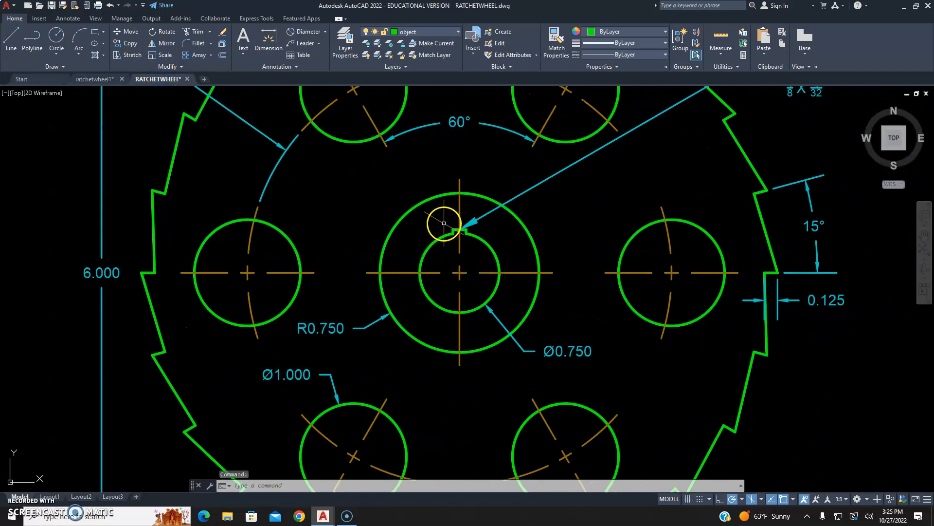
{"action": "scroll", "coordinate": [444, 223], "scroll_direction": "down", "scroll_amount": 2}
{"action": "middle_click_drag", "start_coordinate": [480, 200], "coordinate": [491, 219]}
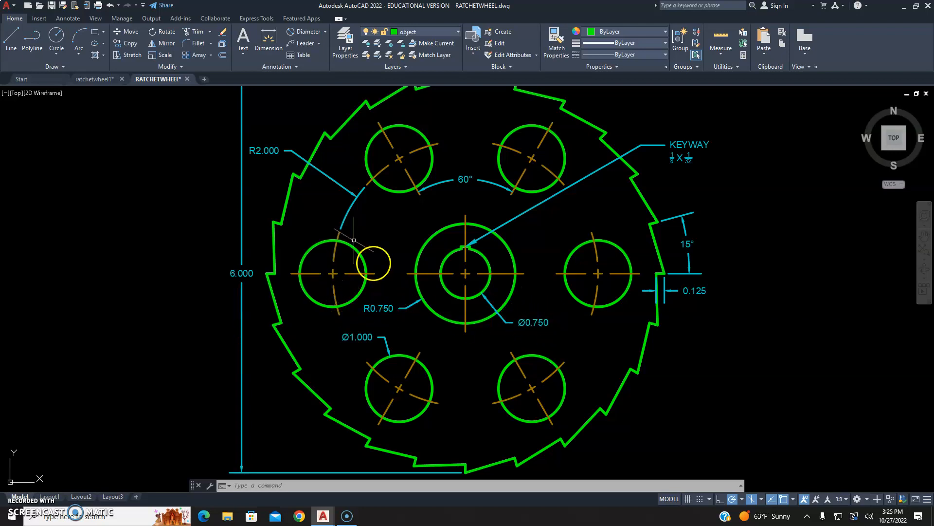
{"action": "left_click", "coordinate": [94, 79]}
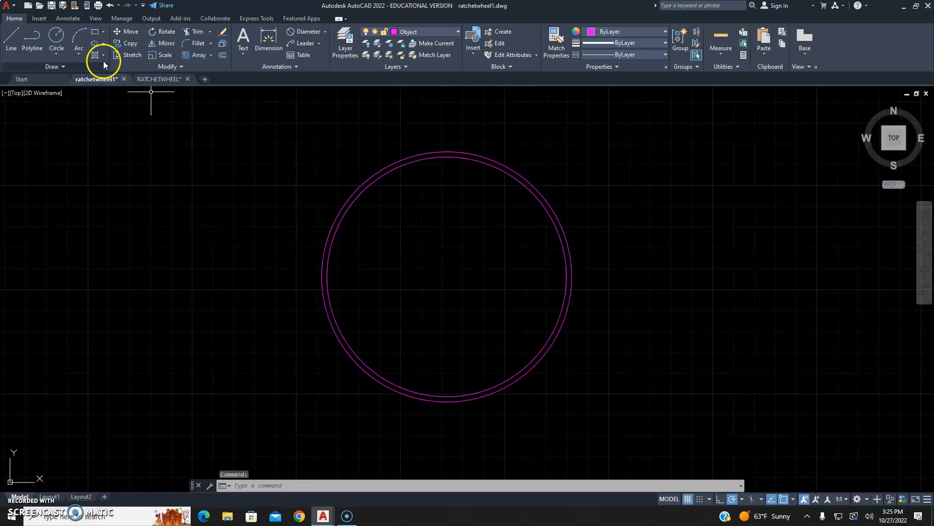
{"action": "left_click", "coordinate": [57, 36]}
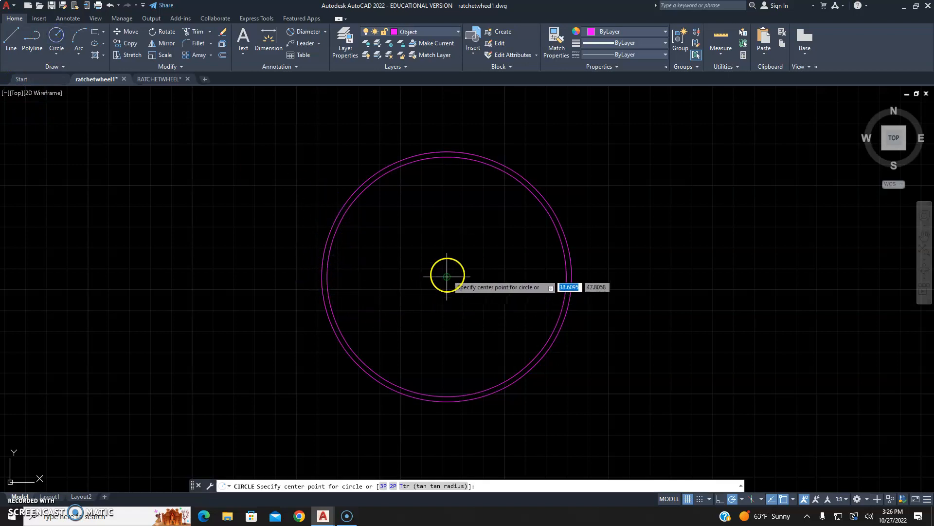
{"action": "left_click", "coordinate": [447, 276]}
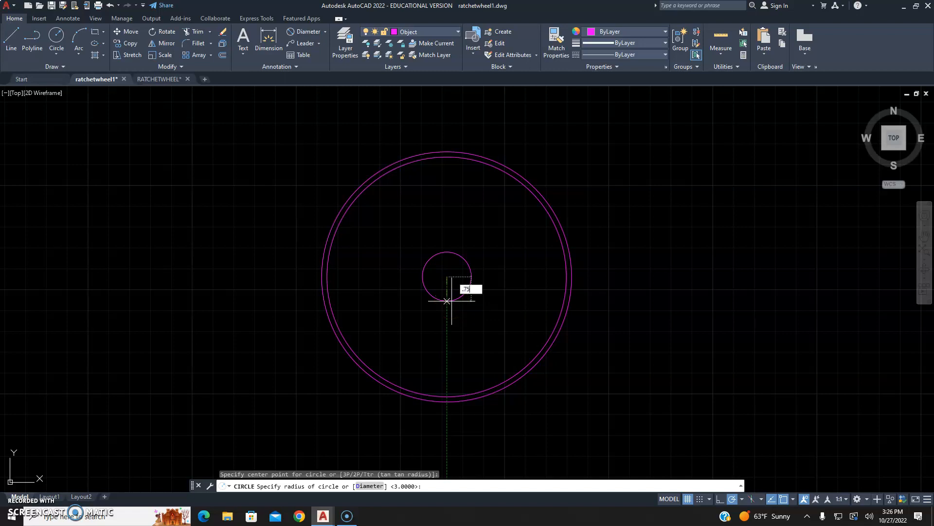
{"action": "key", "text": "Return"}
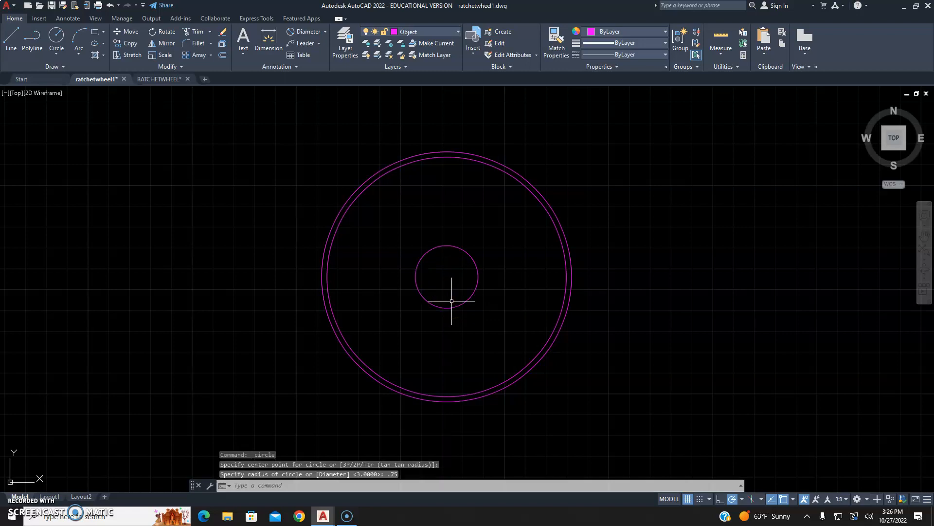
Step: Draw a concentric bore circle with a diameter of .75 at the wheel's center
{"action": "key", "text": "Return"}
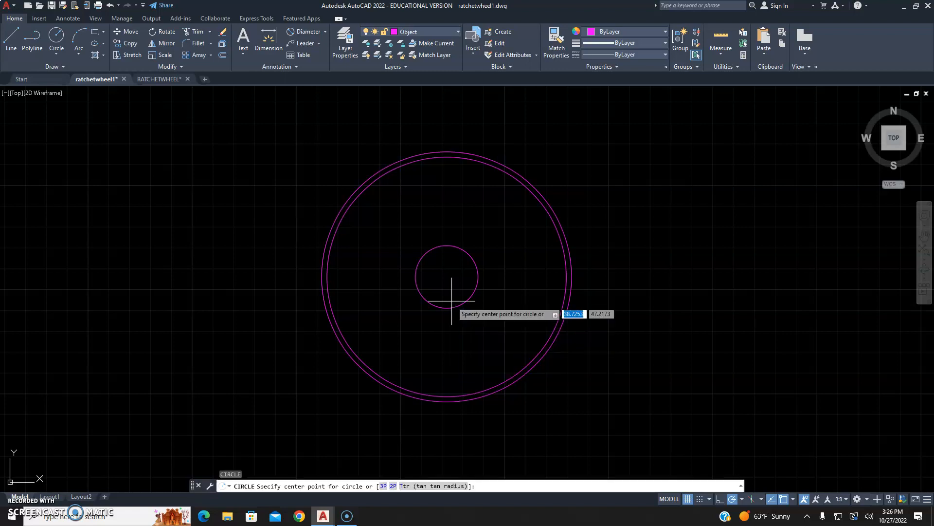
{"action": "left_click", "coordinate": [447, 276]}
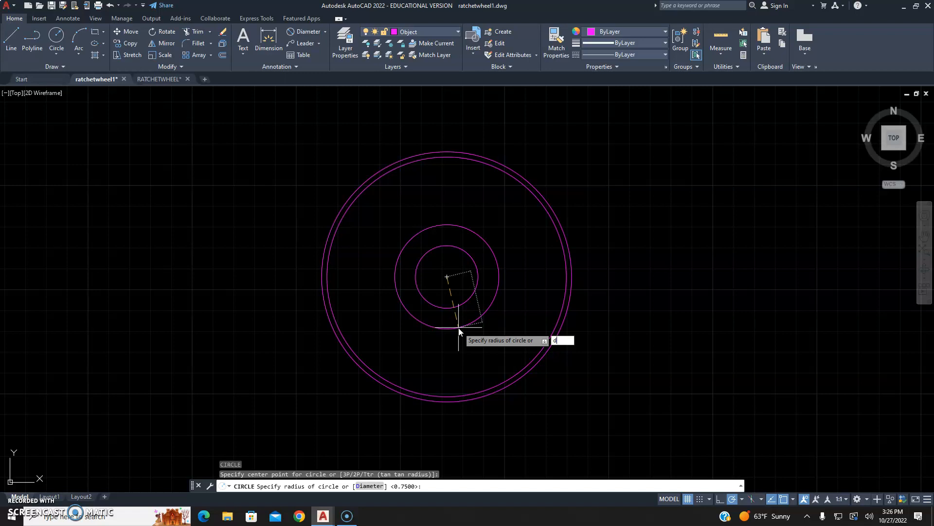
{"action": "type", "text": "d"}
{"action": "key", "text": "Return"}
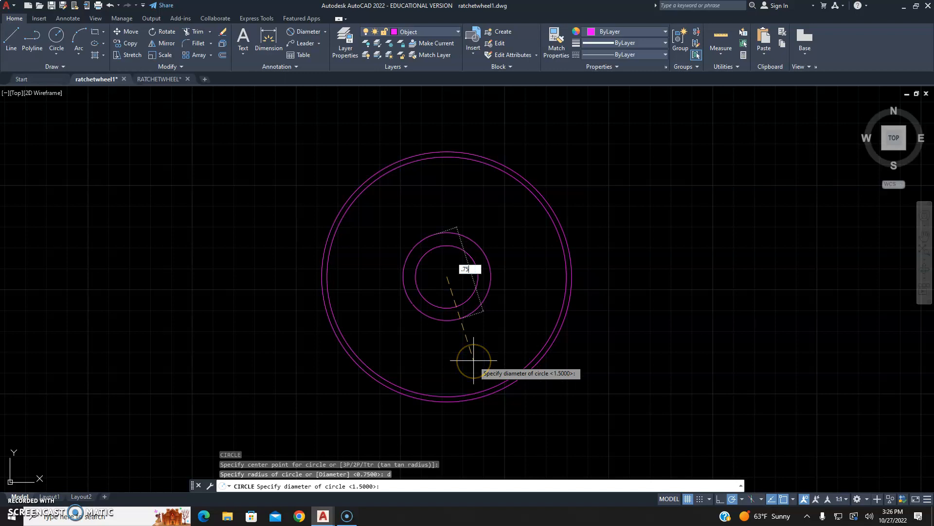
{"action": "type", "text": ".75"}
{"action": "key", "text": "Return"}
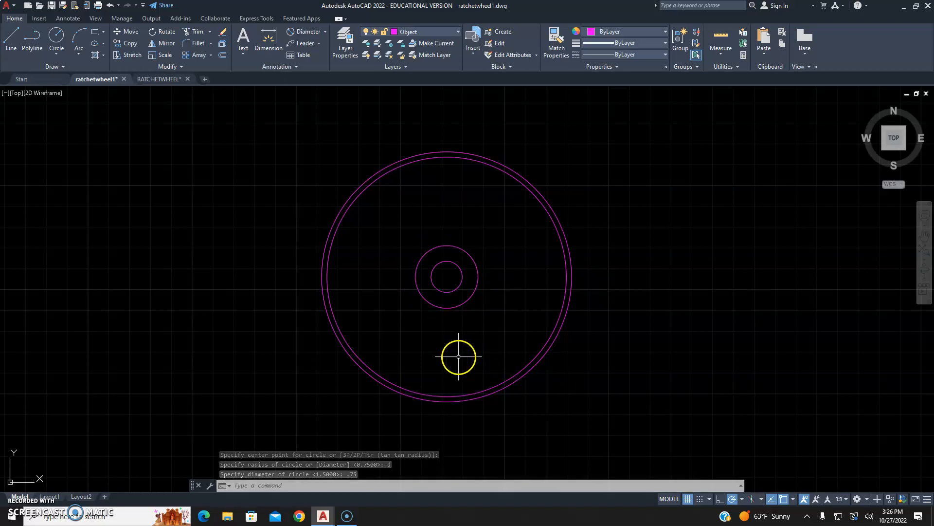
Step: Draw a horizontal line from the wheel's center to the right quadrant of the outer circle
{"action": "middle_click_drag", "start_coordinate": [413, 236], "coordinate": [426, 240]}
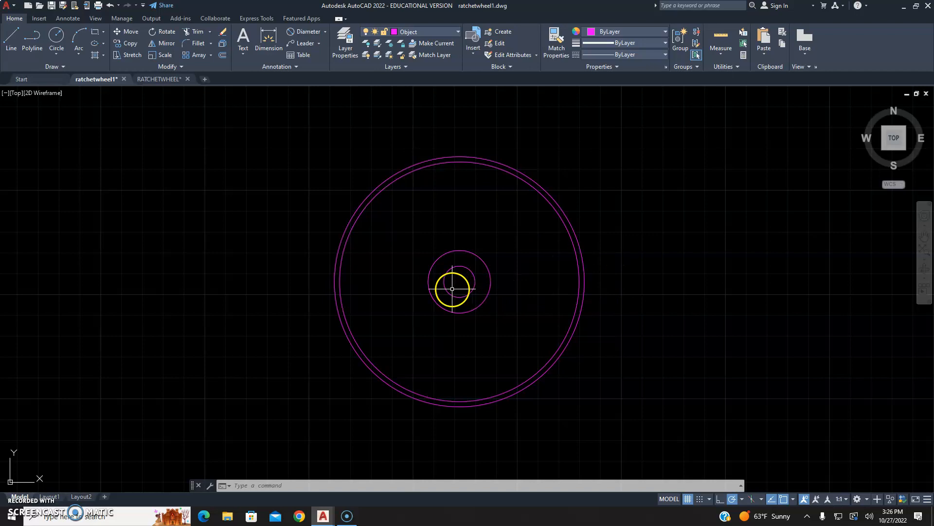
{"action": "left_click", "coordinate": [14, 46]}
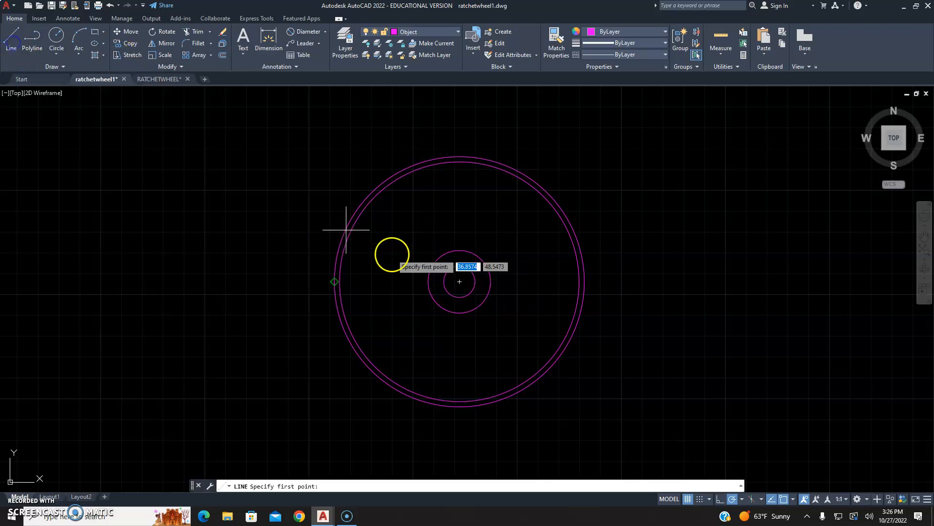
{"action": "left_click", "coordinate": [461, 283]}
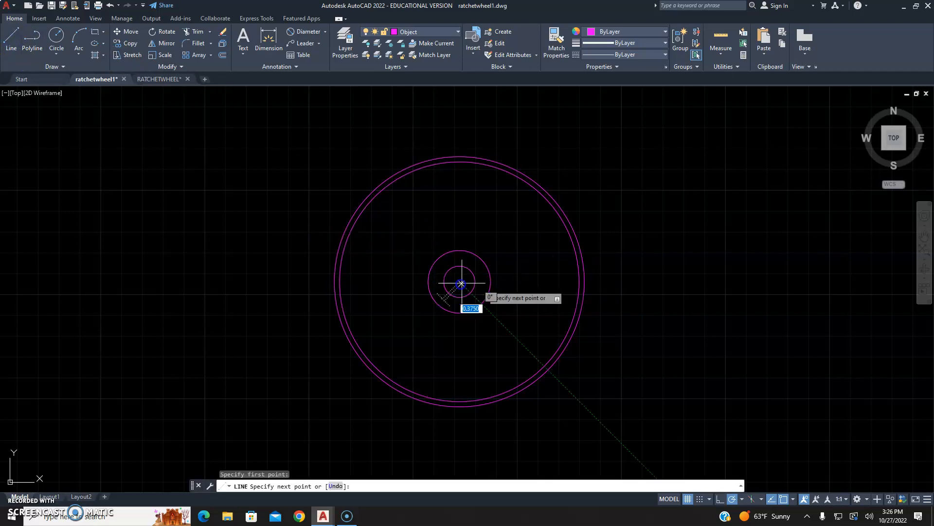
{"action": "left_click", "coordinate": [584, 281]}
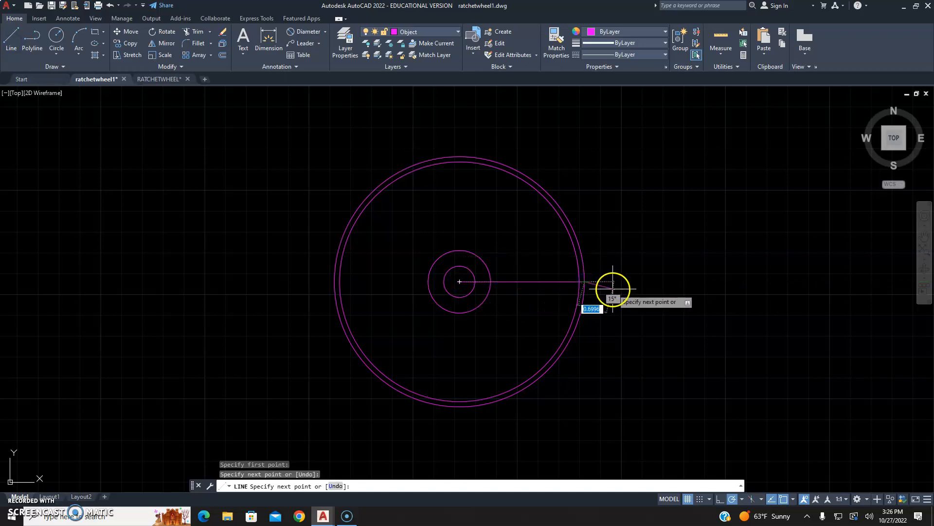
{"action": "key", "text": "Escape"}
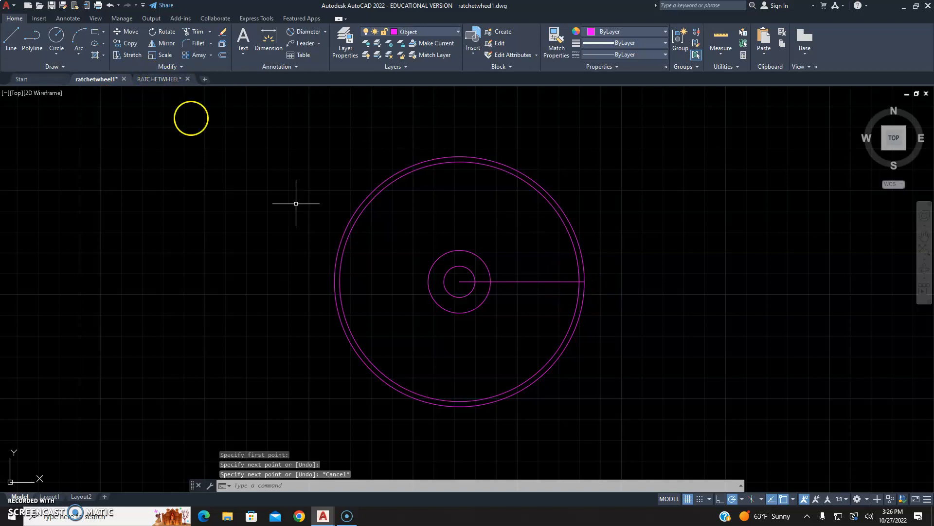
Step: Examine the tooth shape and its angle dimension in the RATCHETWHEEL reference drawing, and return to ratchetwheel1
{"action": "left_click", "coordinate": [164, 79]}
{"action": "middle_click_drag", "start_coordinate": [699, 235], "coordinate": [615, 283]}
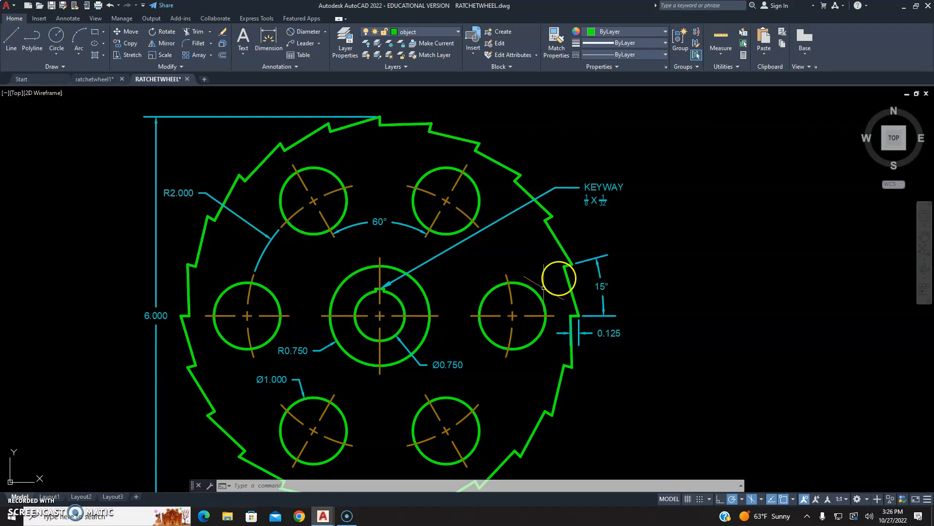
{"action": "scroll", "coordinate": [574, 265], "scroll_direction": "up", "scroll_amount": 3}
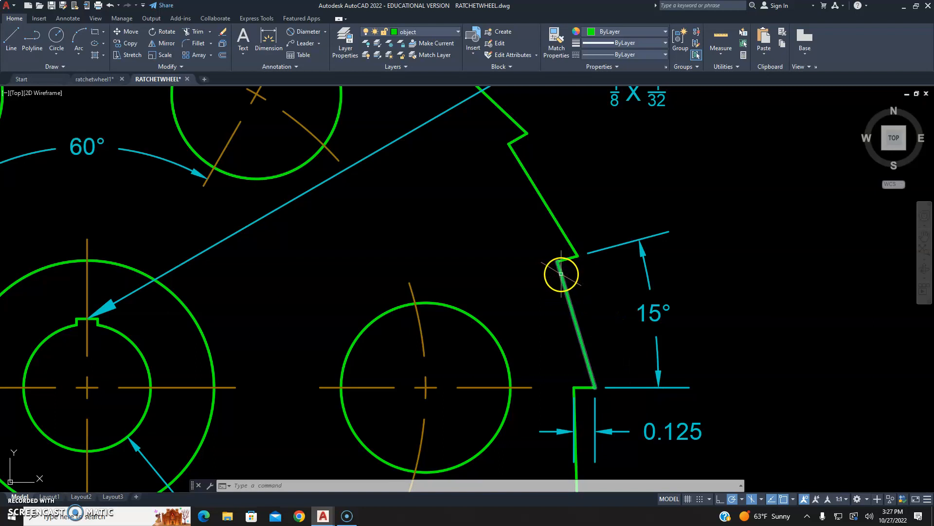
{"action": "key", "text": "Escape"}
{"action": "key", "text": "Escape"}
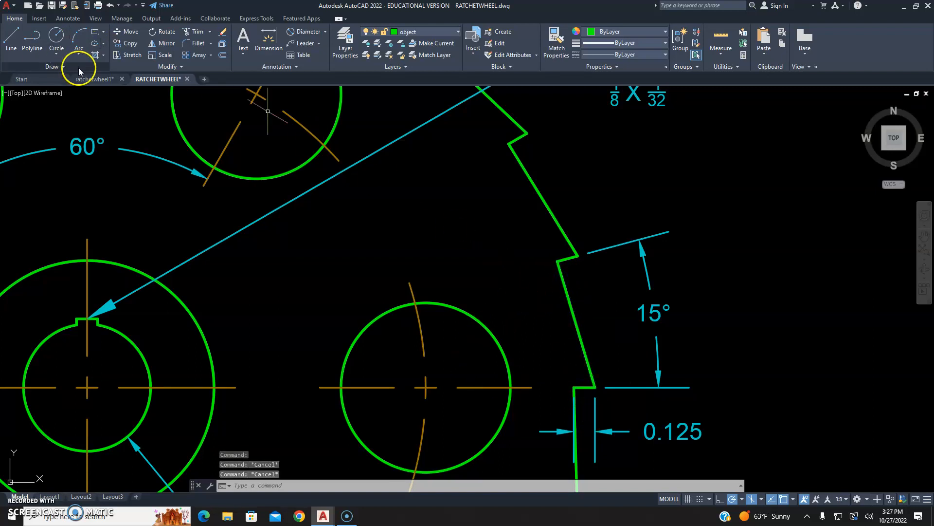
{"action": "left_click", "coordinate": [88, 78]}
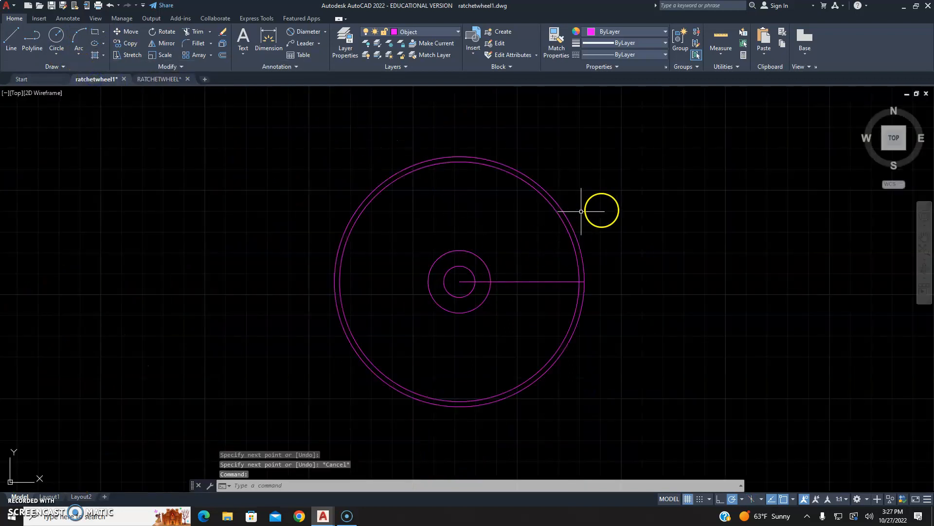
{"action": "scroll", "coordinate": [561, 241], "scroll_direction": "up", "scroll_amount": 2}
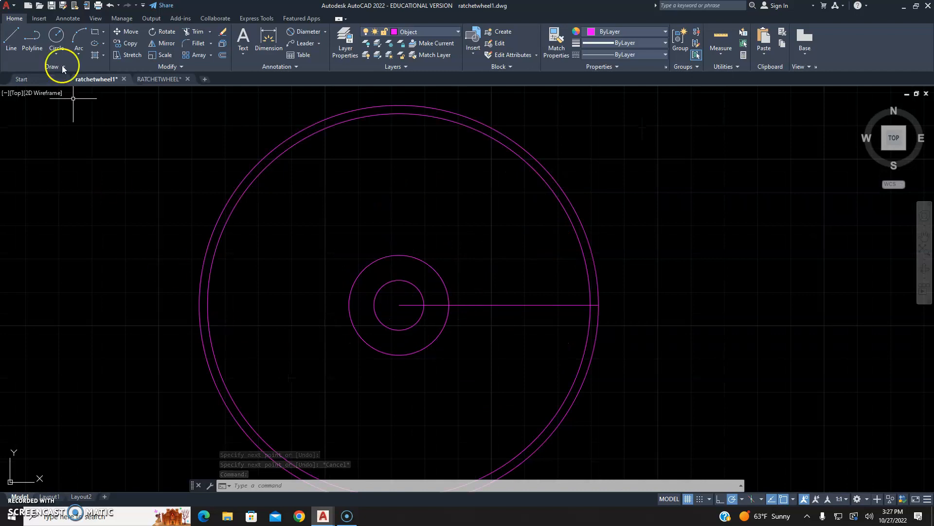
{"action": "left_click", "coordinate": [11, 43]}
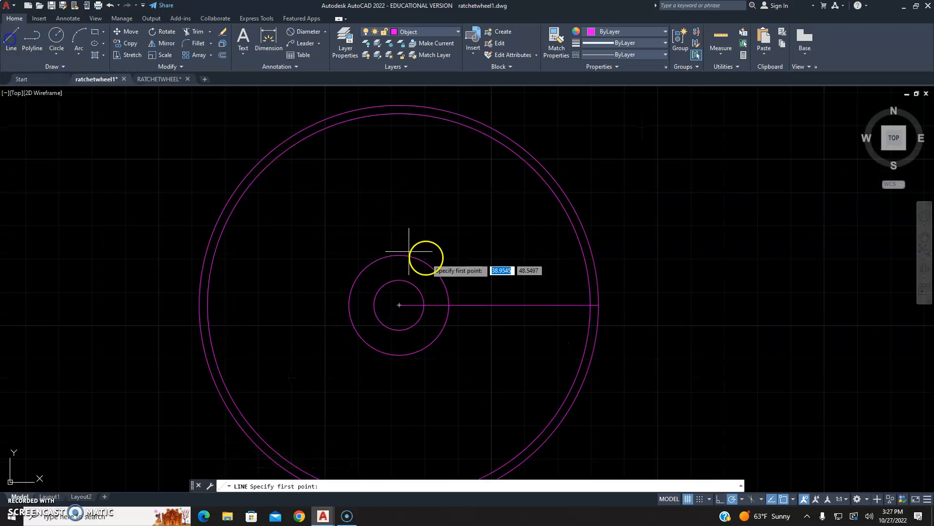
{"action": "left_click", "coordinate": [399, 305]}
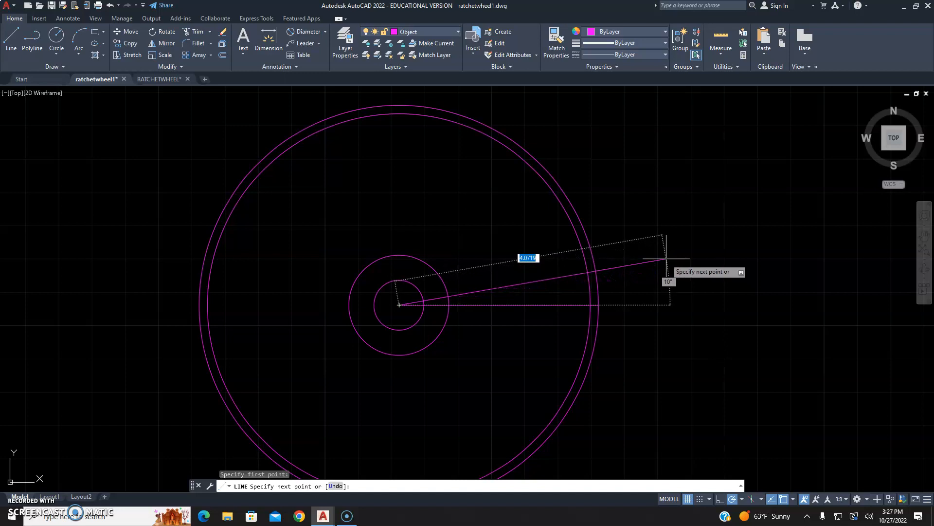
{"action": "left_click", "coordinate": [654, 230]}
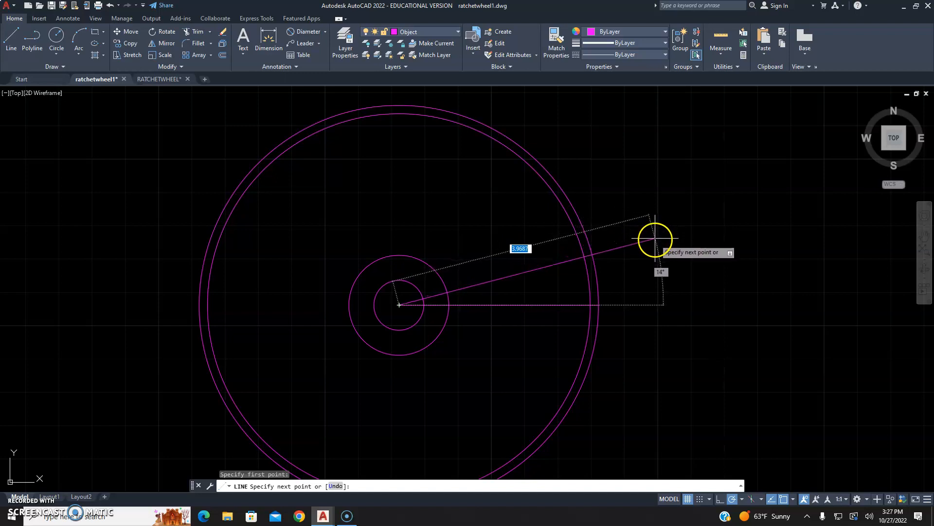
{"action": "key", "text": "Escape"}
{"action": "key", "text": "Escape"}
{"action": "key", "text": "Escape"}
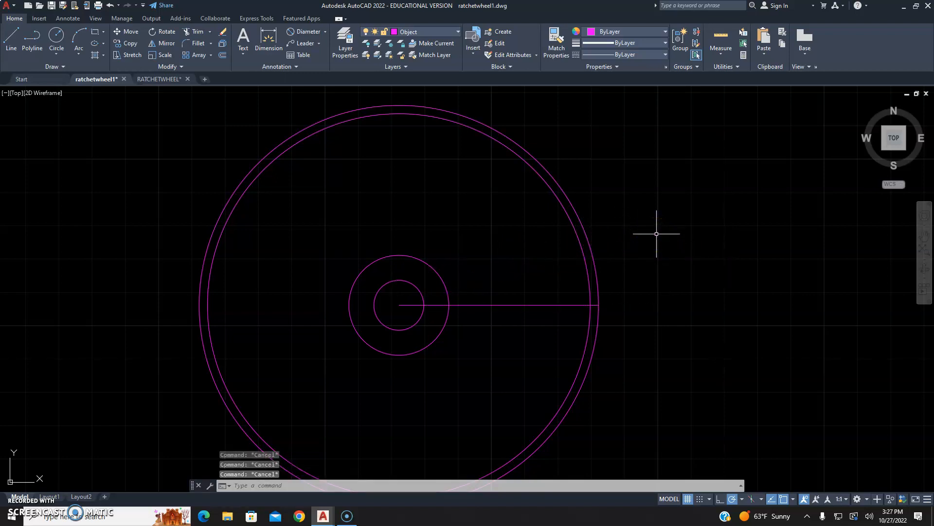
Step: Set polar tracking to 15° increments and draw a line from the wheel's center at 15° to the outer circle
{"action": "left_click", "coordinate": [741, 500]}
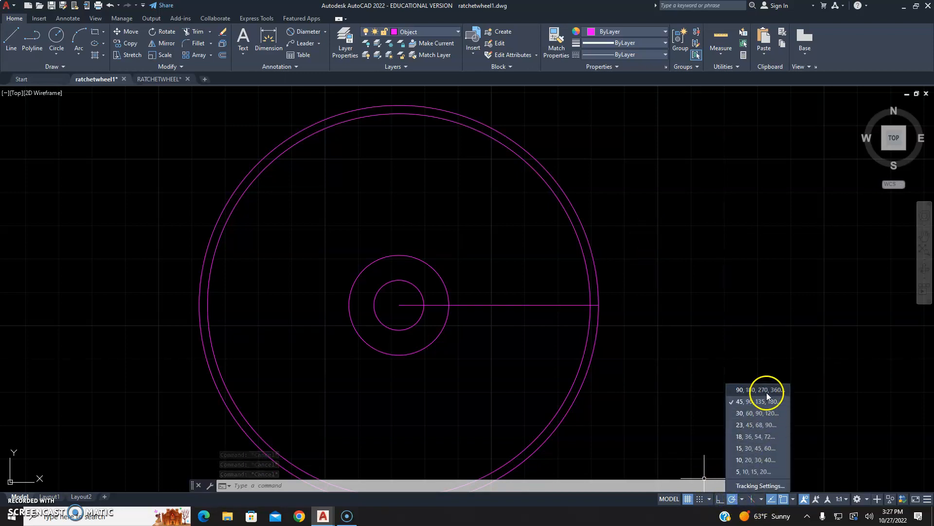
{"action": "left_click", "coordinate": [761, 447]}
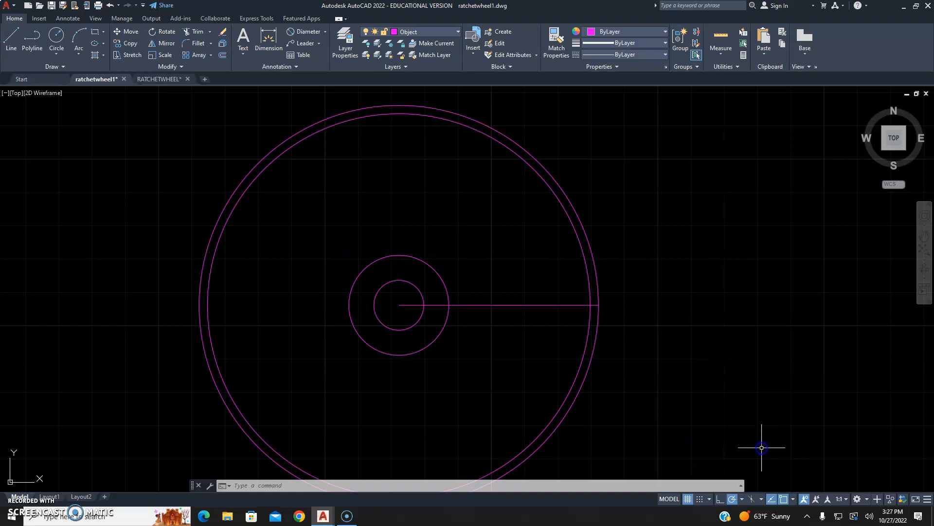
{"action": "left_click", "coordinate": [11, 38]}
{"action": "left_click", "coordinate": [399, 305]}
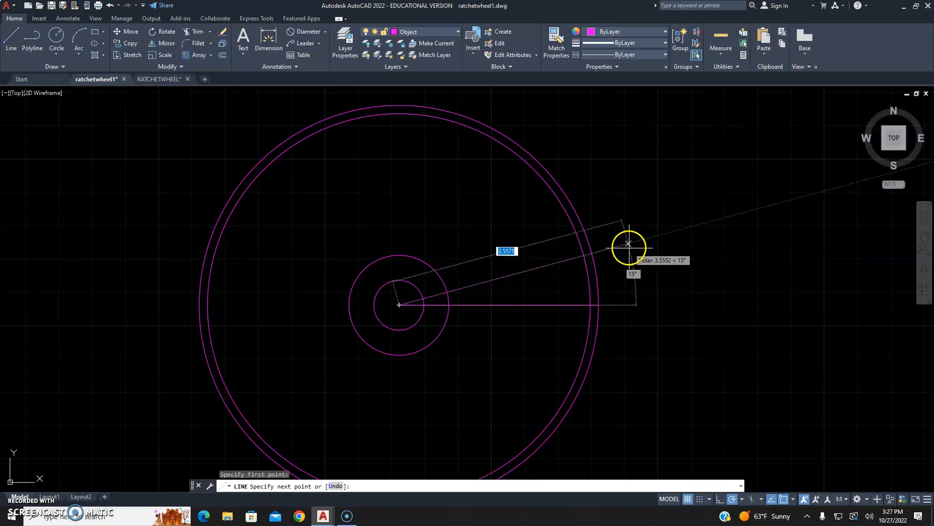
{"action": "left_click", "coordinate": [592, 253]}
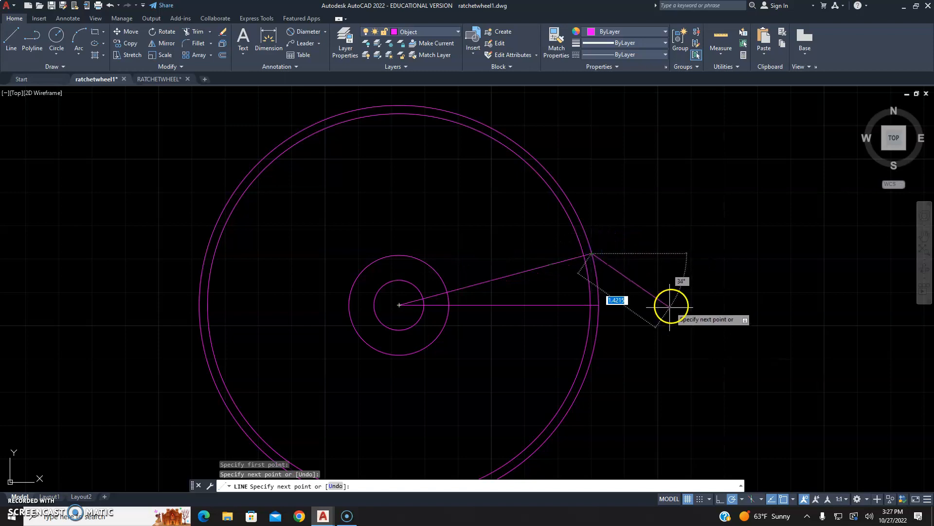
{"action": "key", "text": "Escape"}
{"action": "key", "text": "Escape"}
{"action": "key", "text": "Escape"}
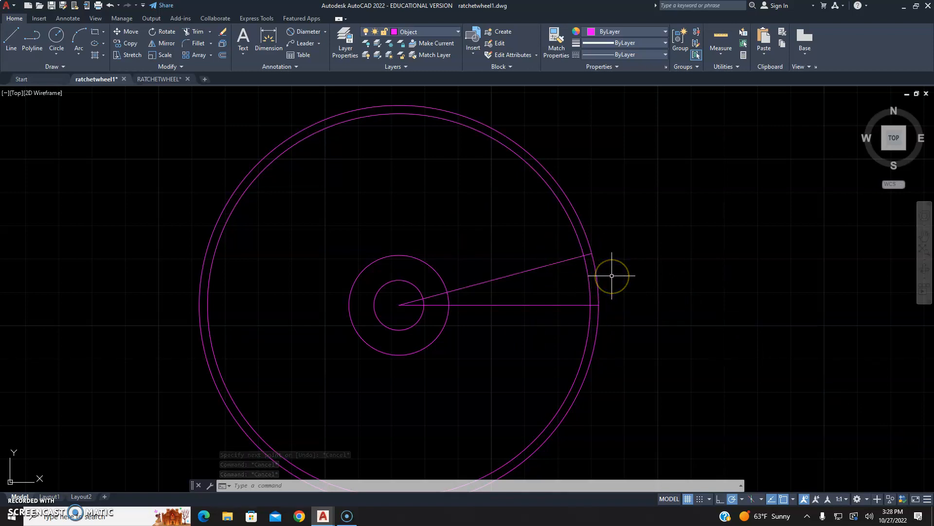
Step: Draw the tooth's sloping line from the 15° line's intersection with the inner rim circle to the outer circle's right quadrant
{"action": "type", "text": "l"}
{"action": "key", "text": "Return"}
{"action": "scroll", "coordinate": [603, 269], "scroll_direction": "up", "scroll_amount": 4}
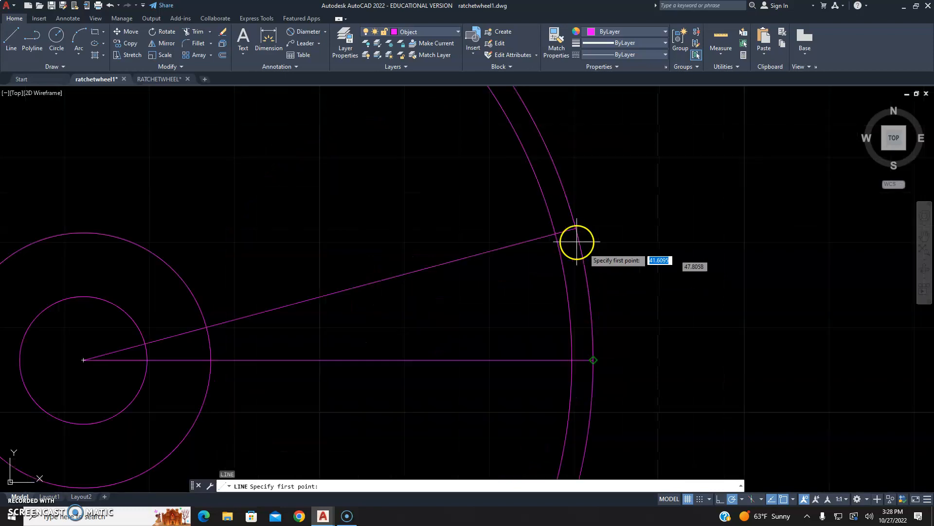
{"action": "left_click", "coordinate": [557, 234]}
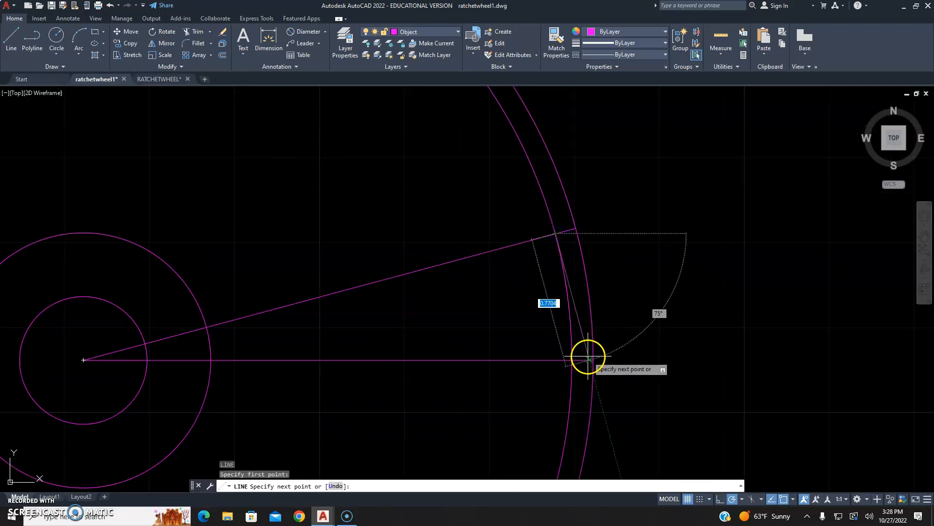
{"action": "scroll", "coordinate": [593, 359], "scroll_direction": "up", "scroll_amount": 2}
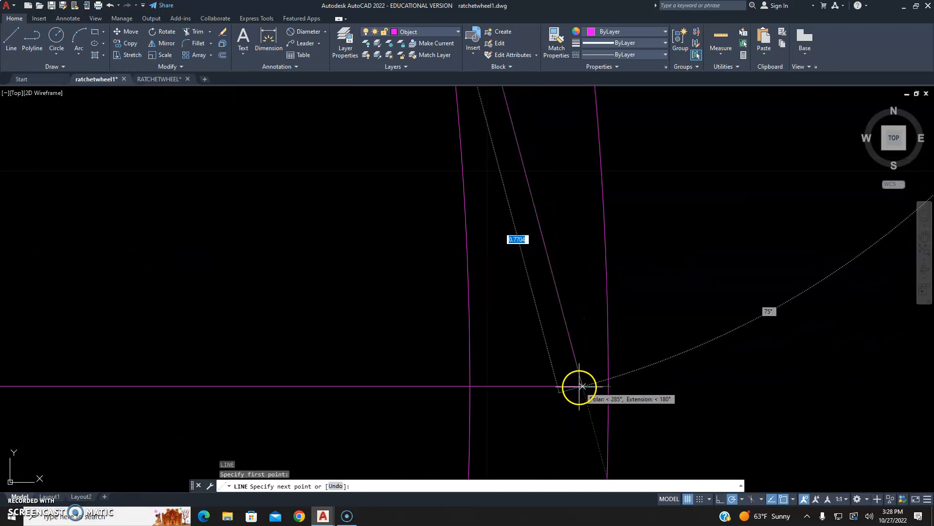
{"action": "left_click", "coordinate": [608, 386]}
{"action": "scroll", "coordinate": [628, 360], "scroll_direction": "down", "scroll_amount": 3}
{"action": "key", "text": "Escape"}
{"action": "scroll", "coordinate": [668, 299], "scroll_direction": "down", "scroll_amount": 2}
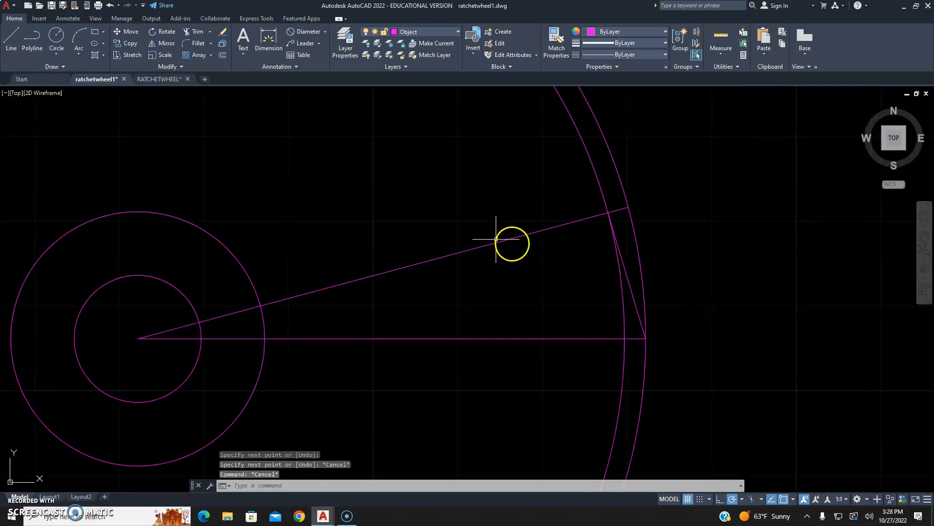
Step: Delete the 15° line running from the wheel's center
{"action": "left_click", "coordinate": [510, 199]}
{"action": "left_click", "coordinate": [456, 263]}
{"action": "key", "text": "Delete"}
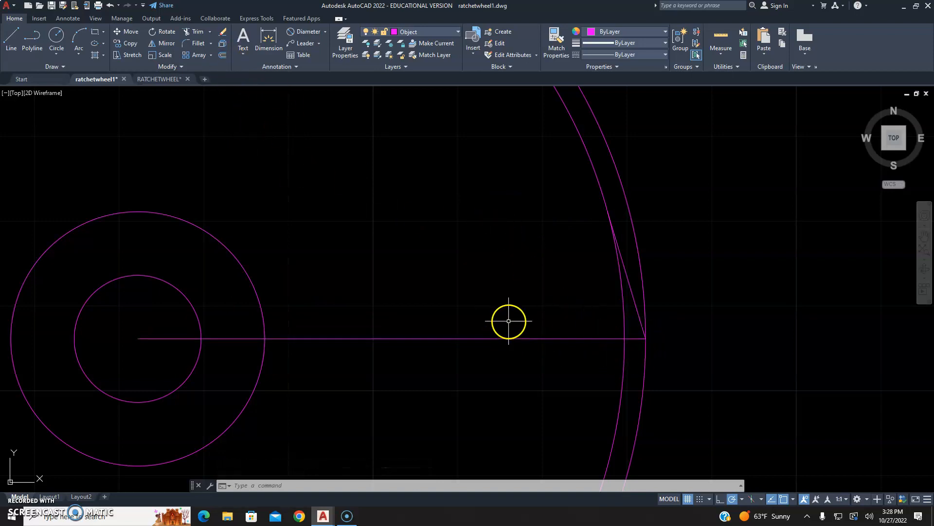
Step: Trim the horizontal line so only the short piece between the two rim circles remains
{"action": "left_click", "coordinate": [190, 33]}
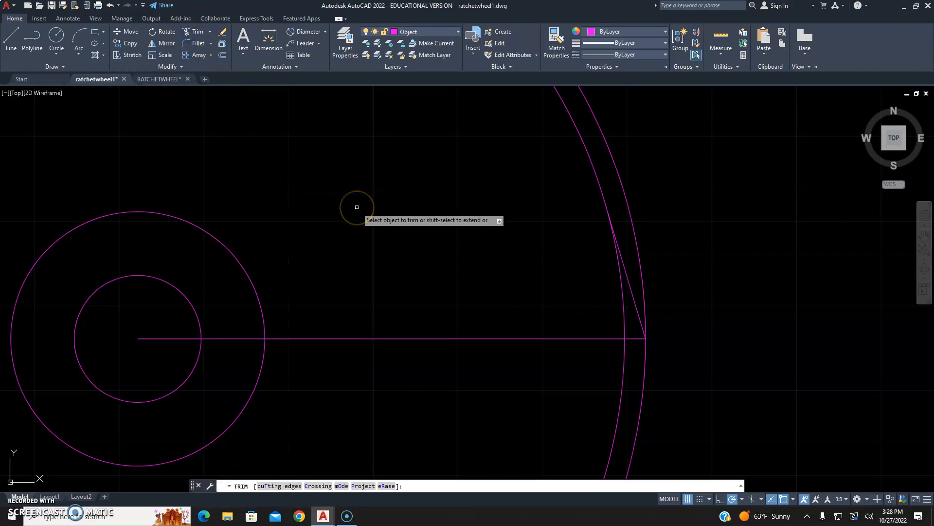
{"action": "left_click", "coordinate": [357, 207]}
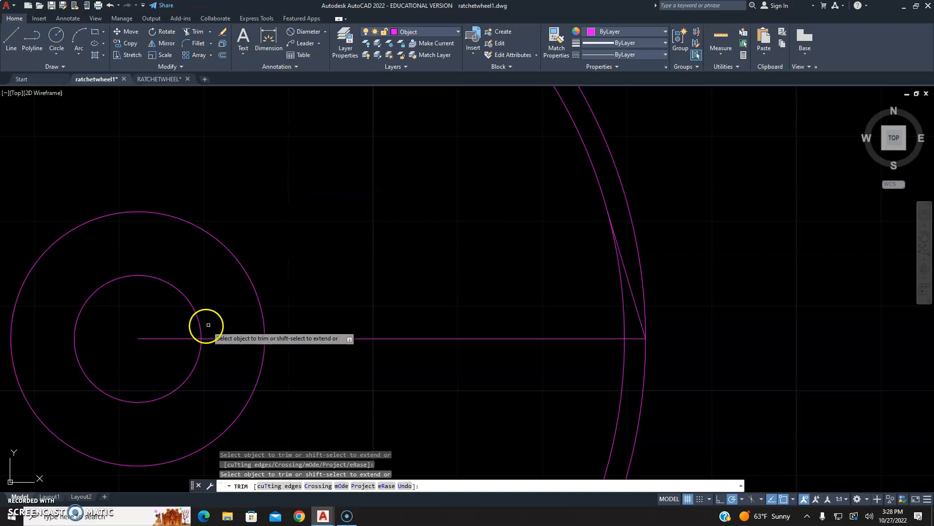
{"action": "left_click", "coordinate": [182, 340]}
{"action": "left_click", "coordinate": [236, 338]}
{"action": "left_click", "coordinate": [409, 338]}
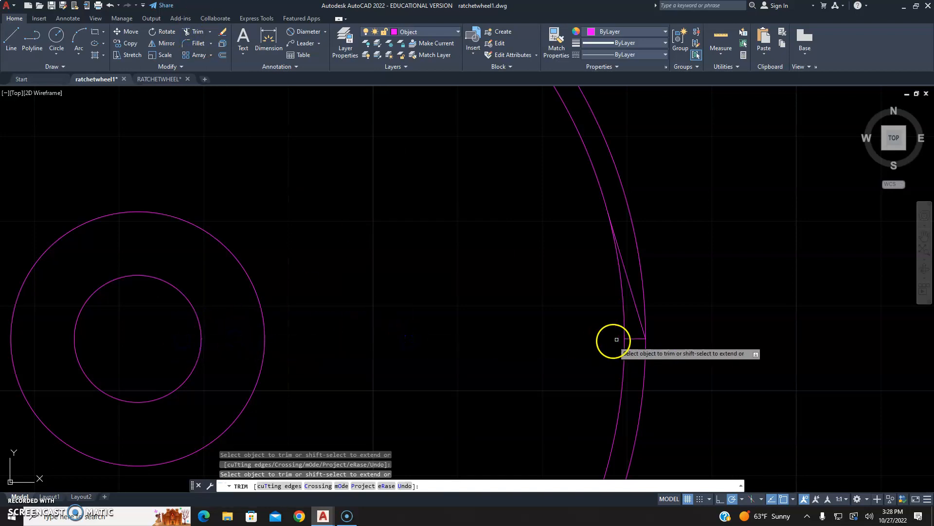
{"action": "key", "text": "Escape"}
{"action": "key", "text": "Escape"}
{"action": "key", "text": "Escape"}
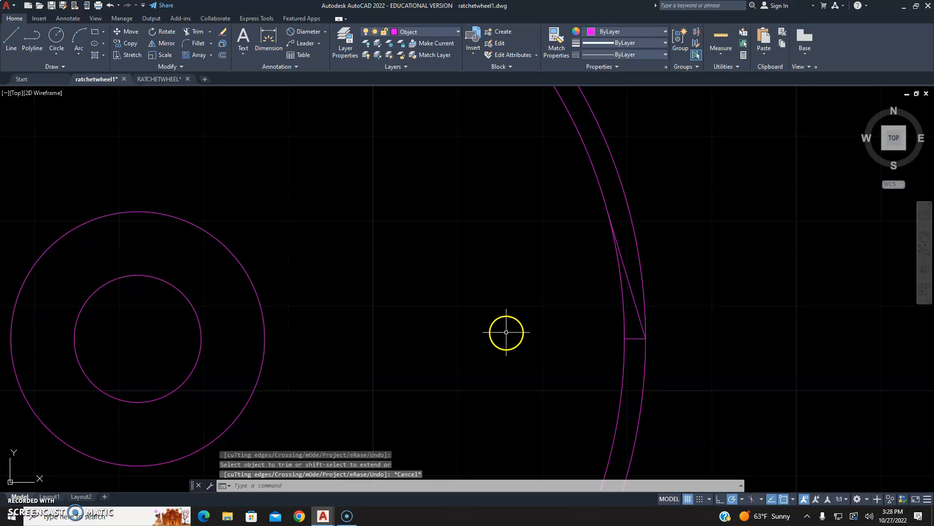
Step: Delete the two large rim circles, keeping the tooth lines and the hub circles
{"action": "scroll", "coordinate": [498, 318], "scroll_direction": "down", "scroll_amount": 5}
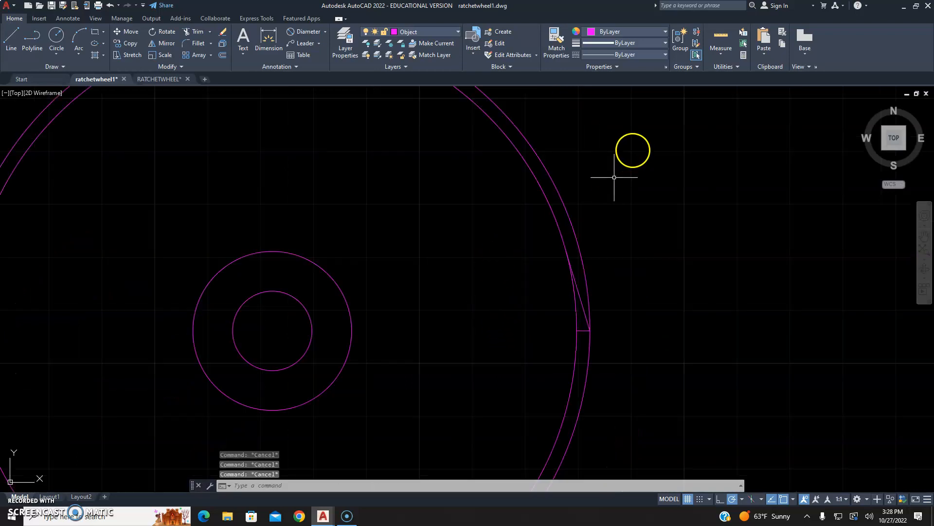
{"action": "scroll", "coordinate": [561, 202], "scroll_direction": "down", "scroll_amount": 3}
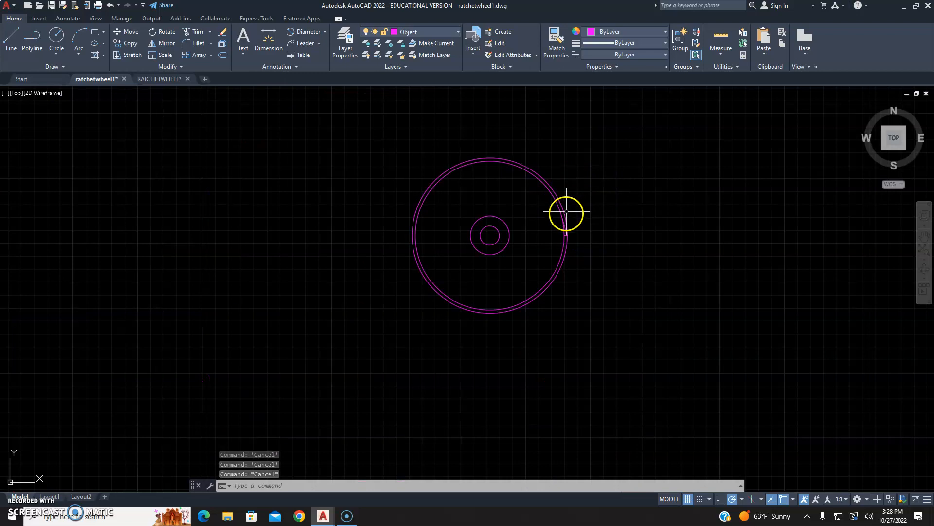
{"action": "left_click", "coordinate": [548, 134]}
{"action": "left_click", "coordinate": [489, 174]}
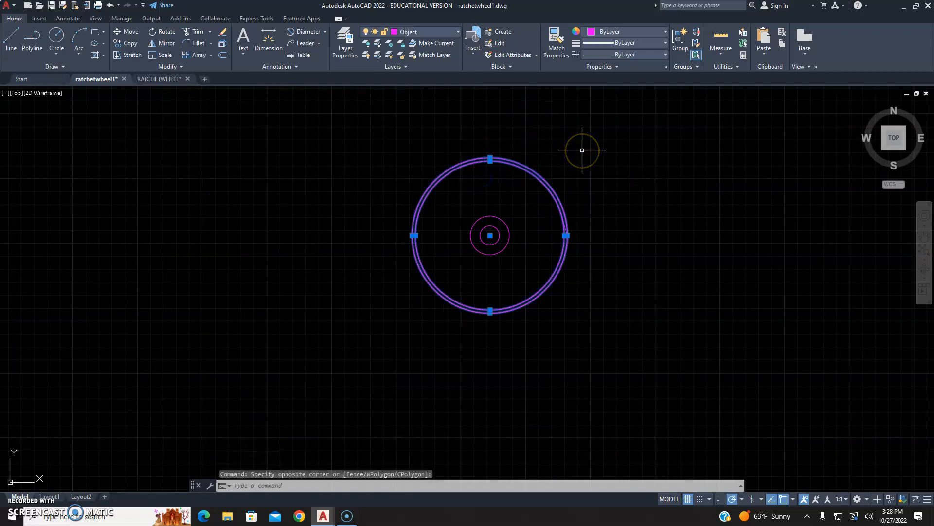
{"action": "key", "text": "Delete"}
{"action": "scroll", "coordinate": [561, 218], "scroll_direction": "up", "scroll_amount": 2}
{"action": "scroll", "coordinate": [545, 218], "scroll_direction": "up", "scroll_amount": 2}
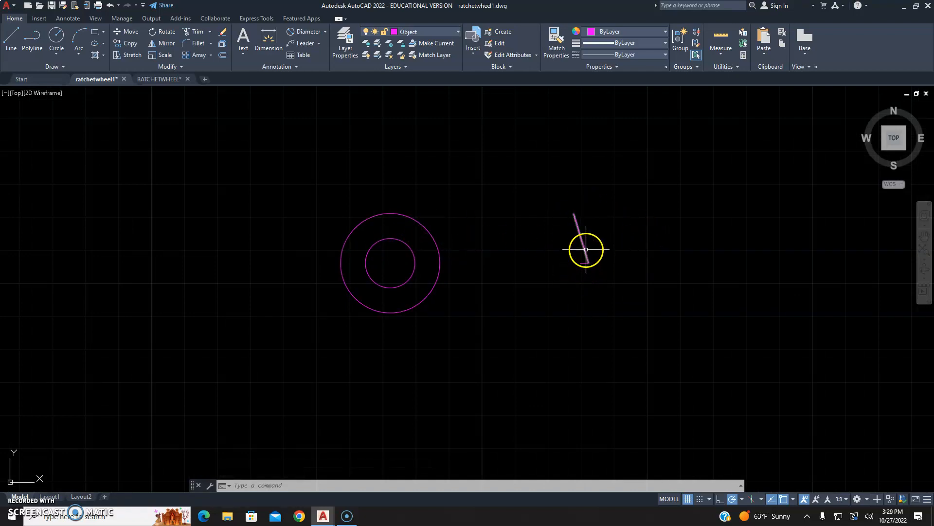
Step: Create a polar array of the two tooth lines around the center of the hub circles
{"action": "middle_click_drag", "start_coordinate": [494, 148], "coordinate": [520, 185]}
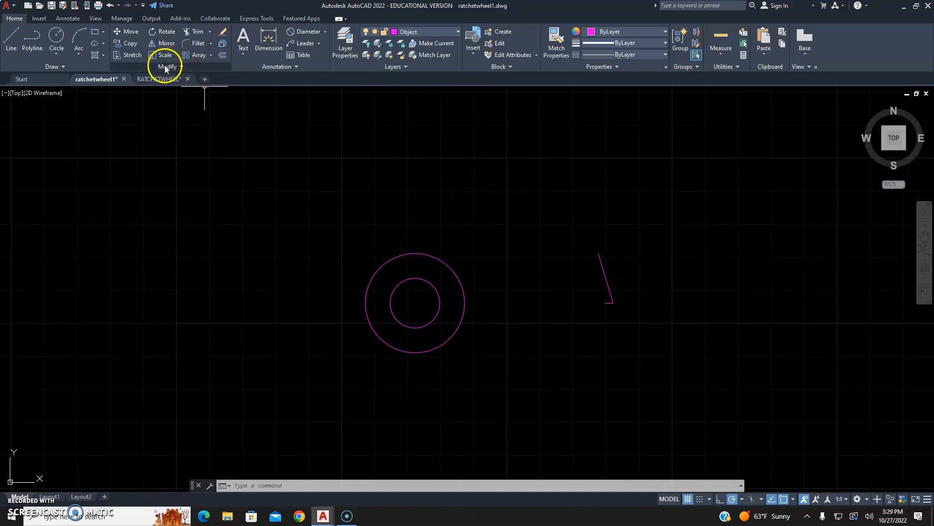
{"action": "left_click", "coordinate": [211, 56]}
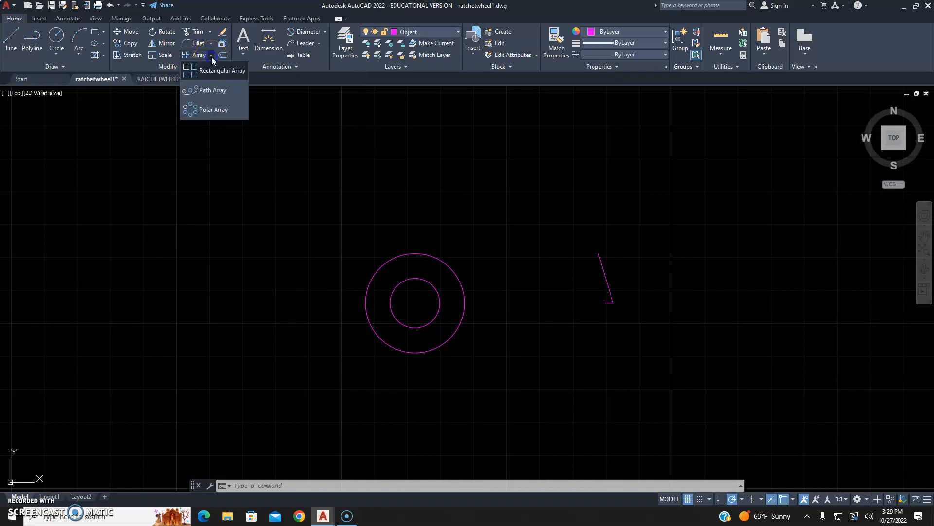
{"action": "left_click", "coordinate": [214, 110]}
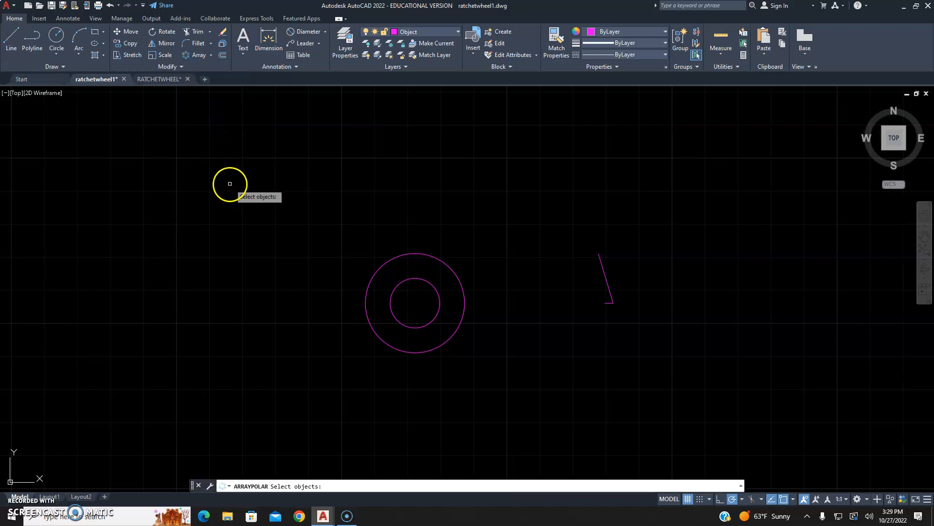
{"action": "left_click", "coordinate": [606, 281]}
{"action": "left_click", "coordinate": [605, 299]}
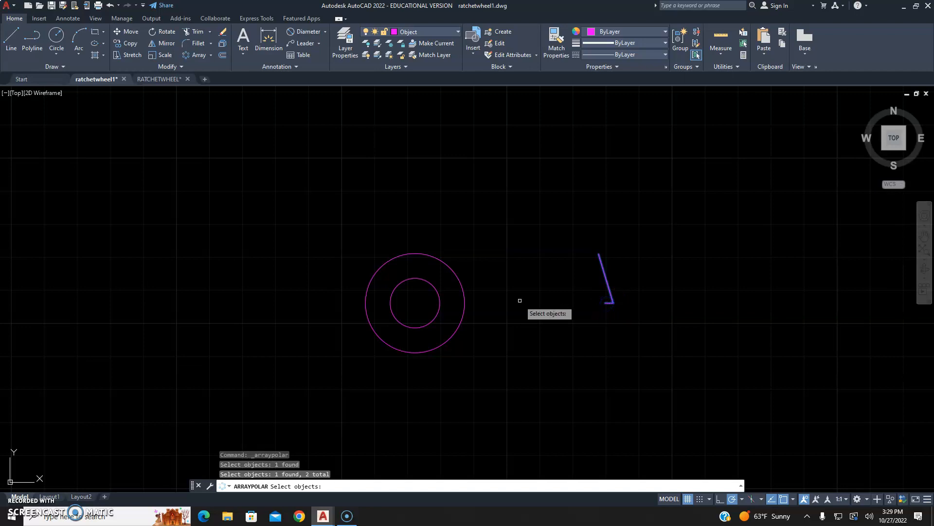
{"action": "key", "text": "Return"}
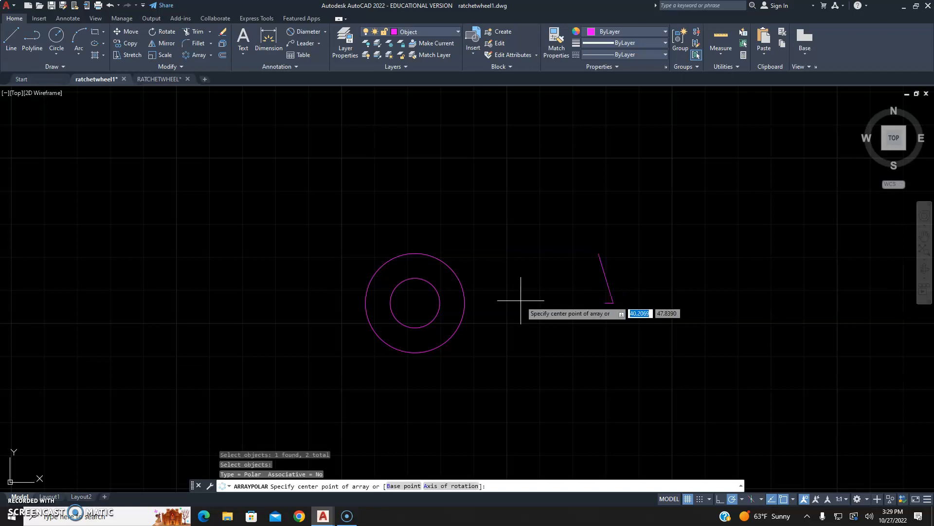
{"action": "left_click", "coordinate": [415, 302]}
{"action": "scroll", "coordinate": [572, 210], "scroll_direction": "down", "scroll_amount": 5}
{"action": "scroll", "coordinate": [572, 210], "scroll_direction": "up", "scroll_amount": 4}
{"action": "scroll", "coordinate": [557, 211], "scroll_direction": "up", "scroll_amount": 1}
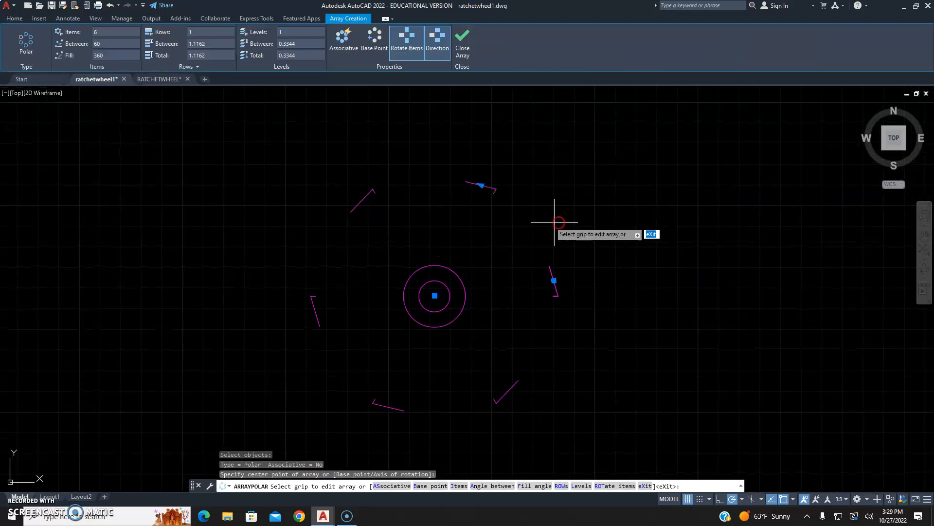
Step: Set the polar array to 24 items, make it non-associative and finish it
{"action": "left_click", "coordinate": [347, 44]}
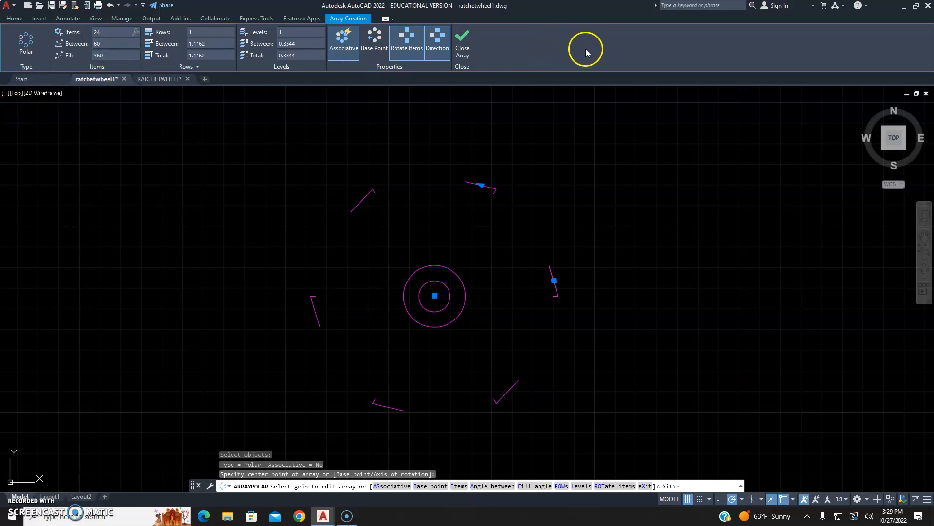
{"action": "left_click", "coordinate": [545, 43]}
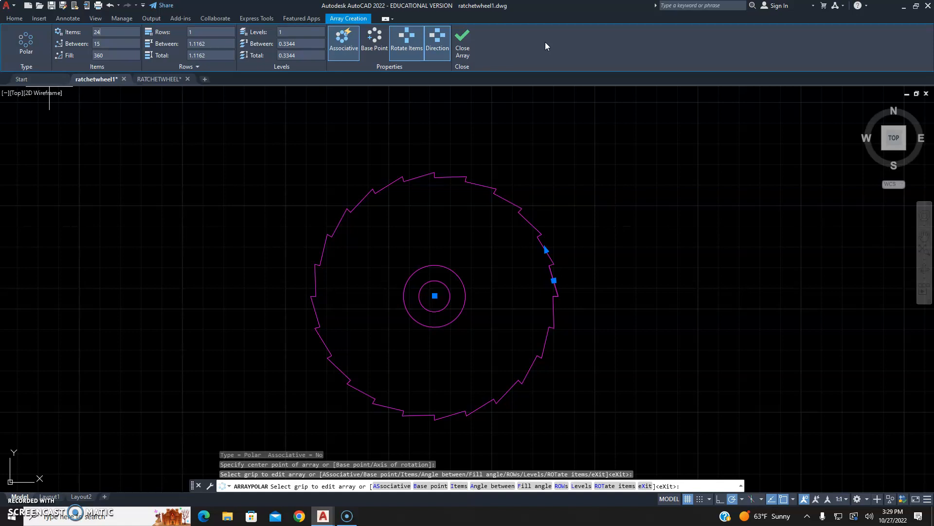
{"action": "left_click", "coordinate": [338, 55]}
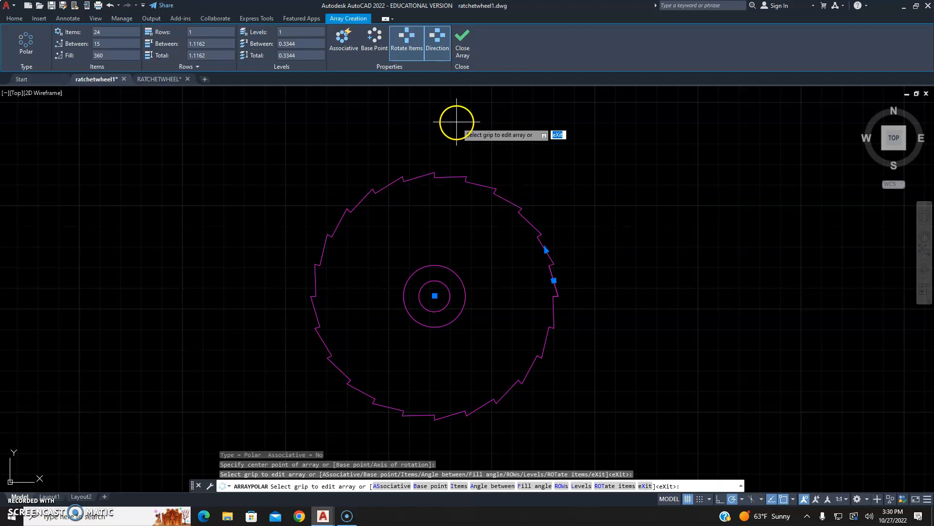
{"action": "left_click", "coordinate": [464, 52]}
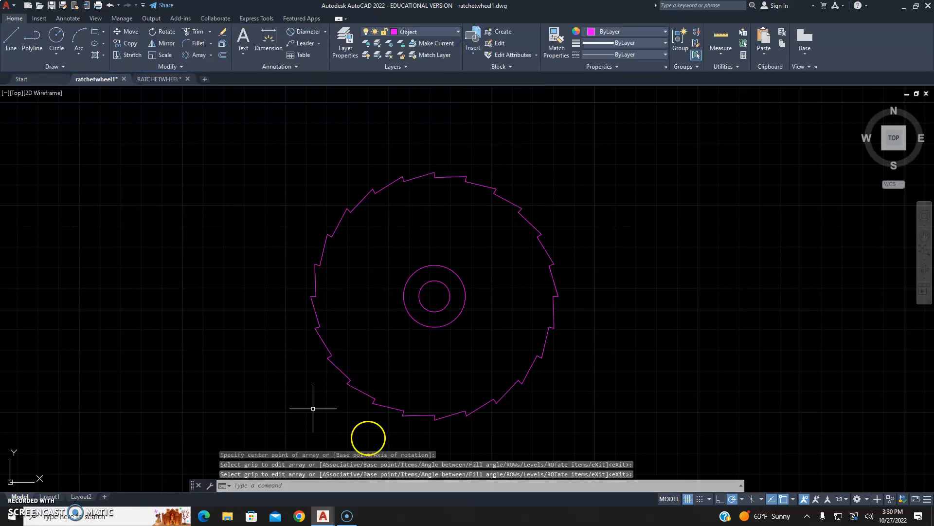
Step: Examine the hole circle's radius and the hole dimensions in the RATCHETWHEEL reference drawing, and return to ratchetwheel1
{"action": "middle_click_drag", "start_coordinate": [447, 324], "coordinate": [454, 282]}
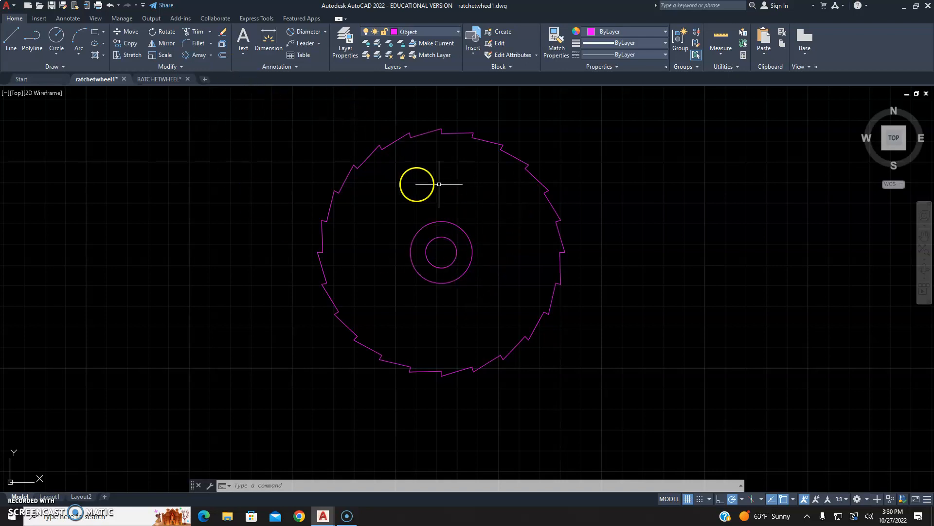
{"action": "left_click", "coordinate": [160, 79]}
{"action": "scroll", "coordinate": [489, 298], "scroll_direction": "down", "scroll_amount": 6}
{"action": "mouse_move", "coordinate": [424, 371]}
{"action": "middle_mouse_down"}
{"action": "mouse_move", "coordinate": [451, 326]}
{"action": "mouse_move", "coordinate": [447, 302]}
{"action": "middle_mouse_up"}
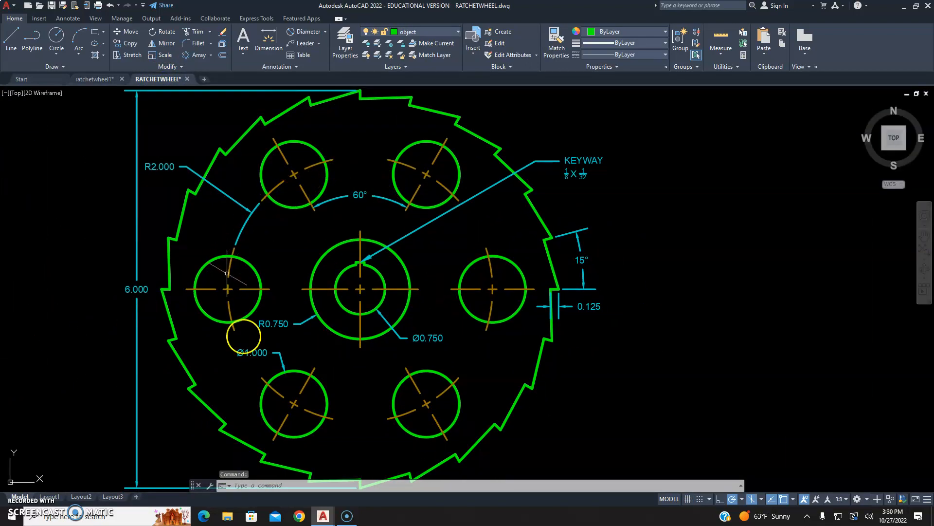
{"action": "left_click", "coordinate": [99, 81]}
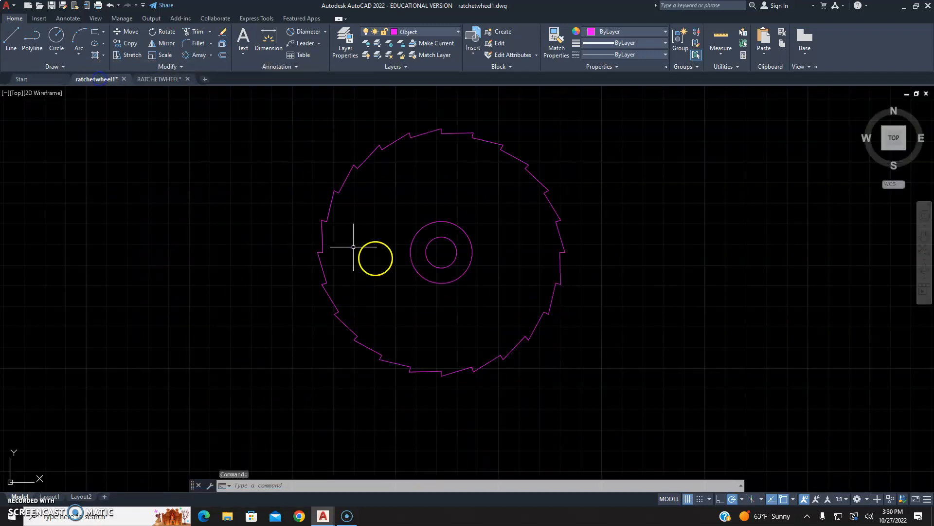
Step: Draw a circle of radius 2 on the construction layer, centered on the hub circles
{"action": "left_click", "coordinate": [436, 34]}
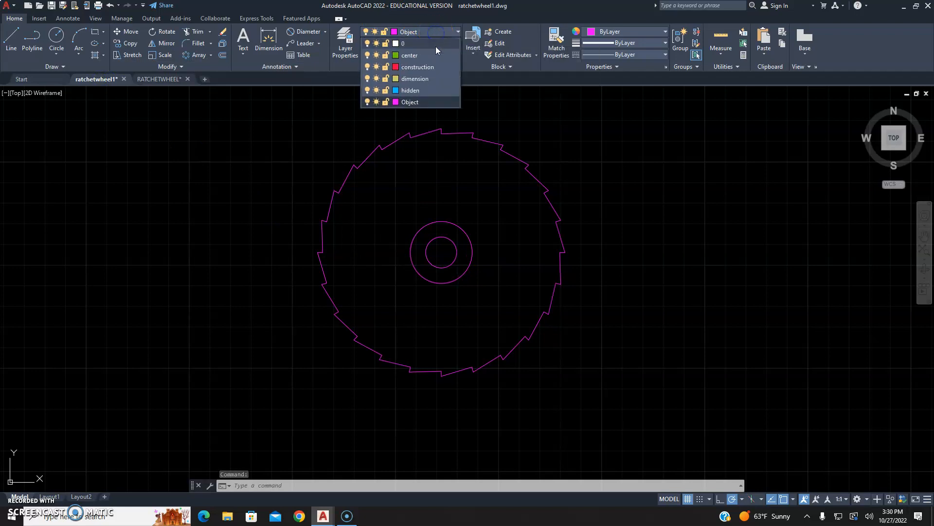
{"action": "left_click", "coordinate": [431, 68]}
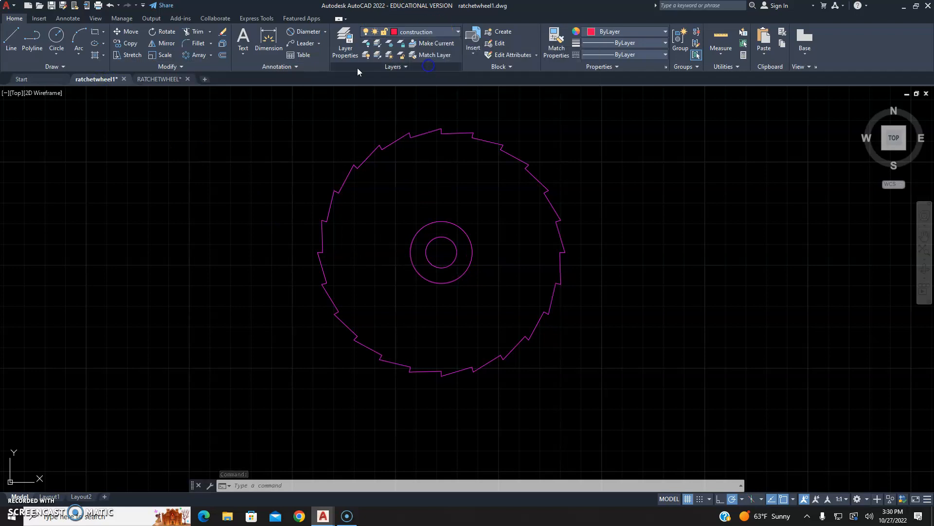
{"action": "left_click", "coordinate": [57, 36]}
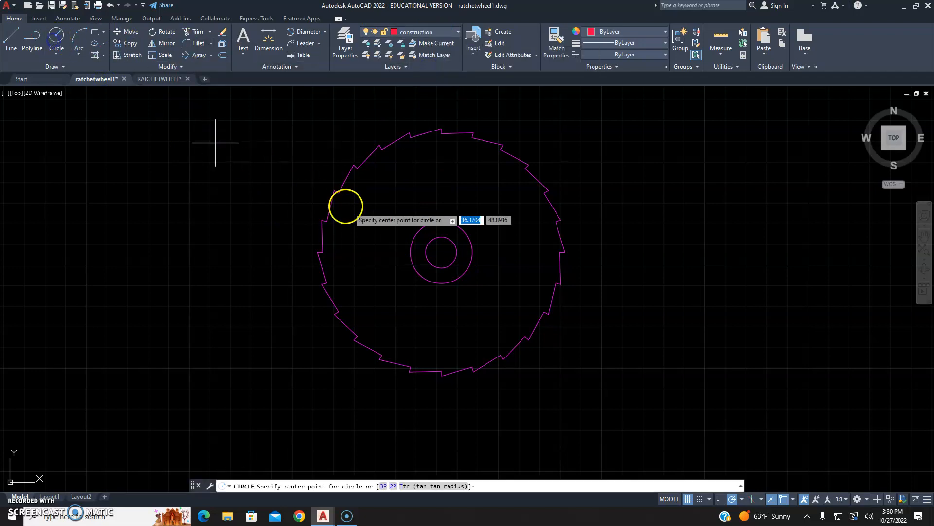
{"action": "left_click", "coordinate": [441, 252]}
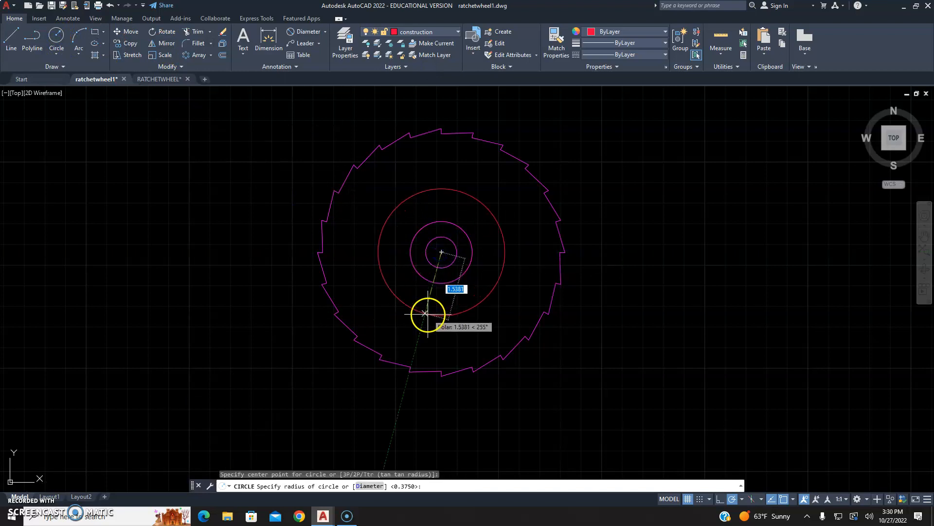
{"action": "type", "text": "2"}
{"action": "key", "text": "Return"}
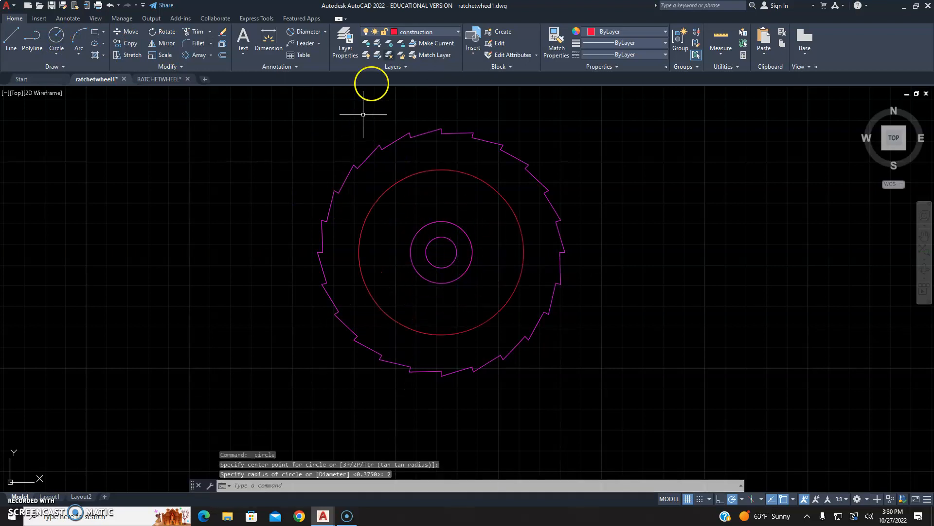
Step: Check the hole size in the RATCHETWHEEL reference and draw a radius .5 hole on the Object layer at the construction circle's right quadrant
{"action": "left_click", "coordinate": [432, 32]}
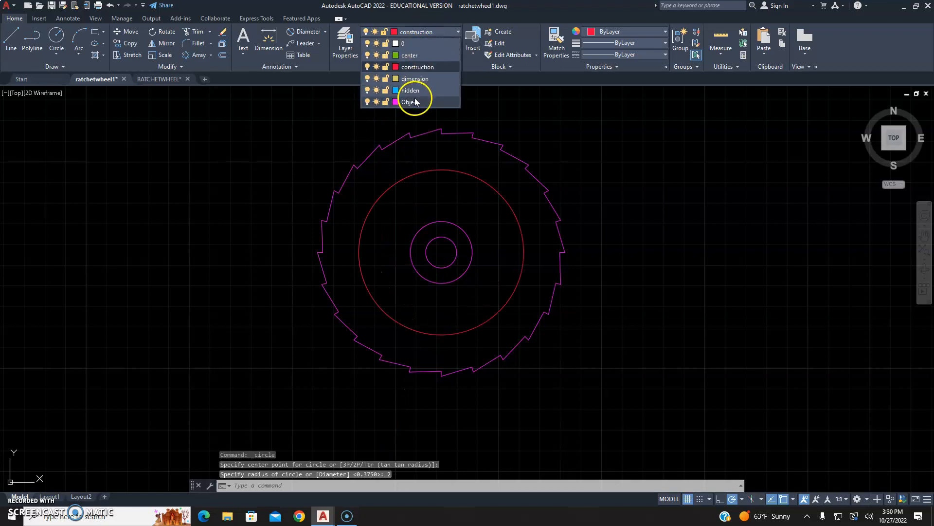
{"action": "left_click", "coordinate": [413, 94]}
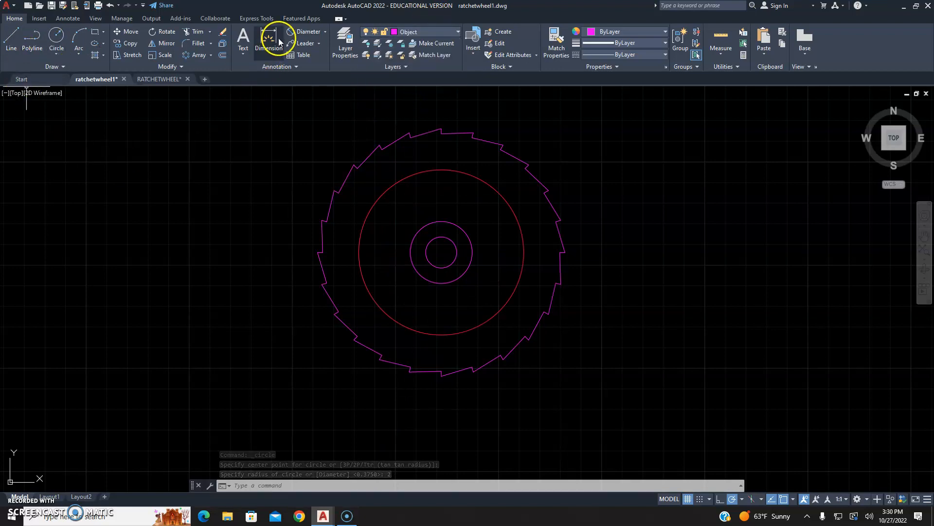
{"action": "left_click", "coordinate": [155, 79]}
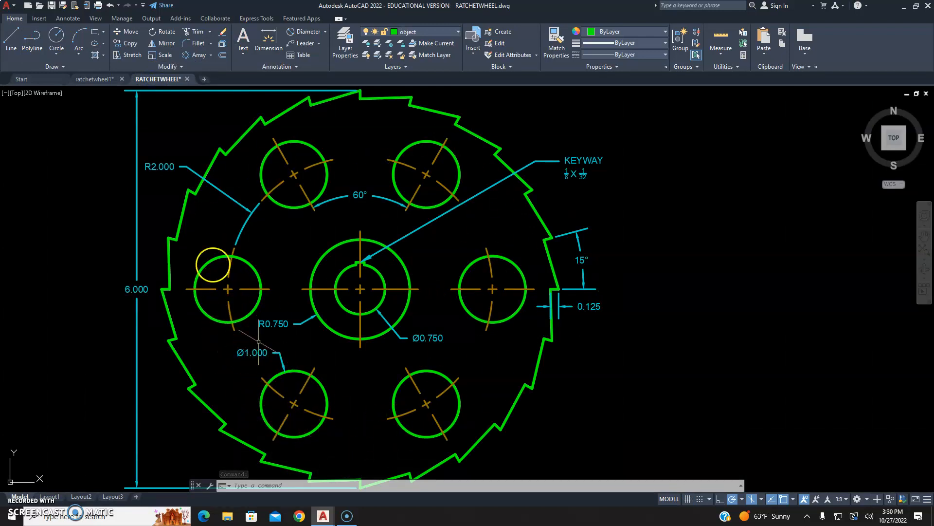
{"action": "left_click", "coordinate": [89, 79]}
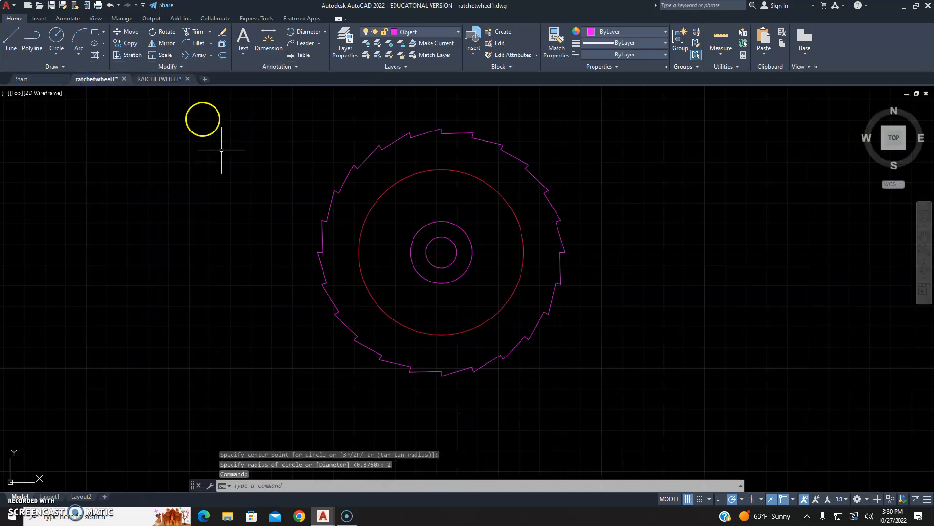
{"action": "left_click", "coordinate": [59, 37]}
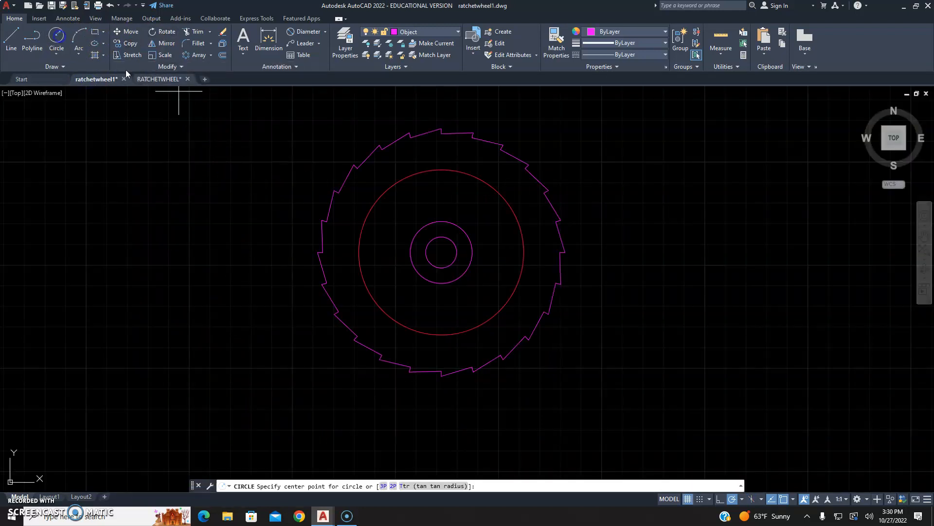
{"action": "left_click", "coordinate": [524, 252]}
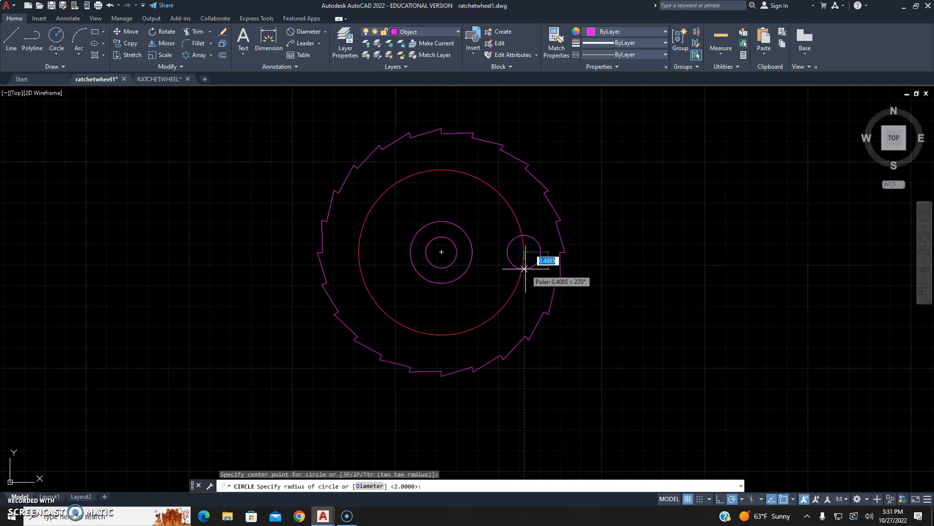
{"action": "key", "text": "Return"}
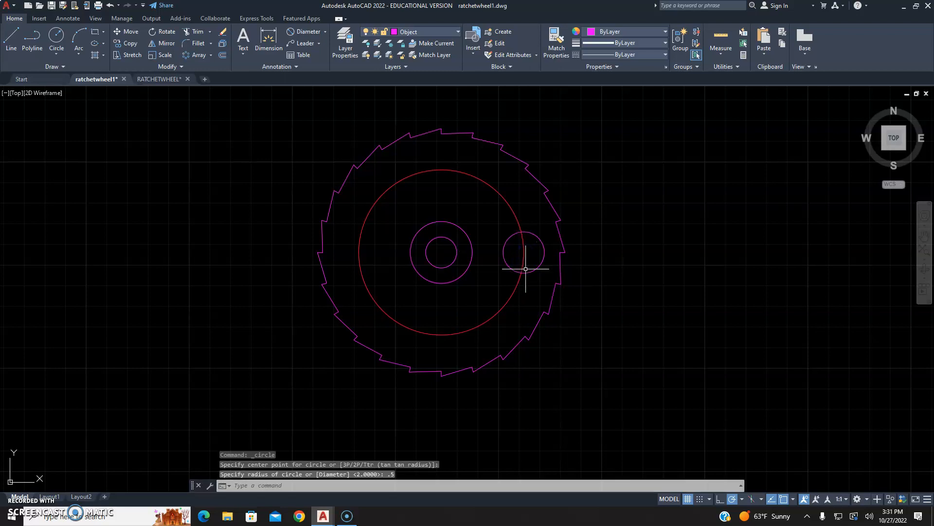
Step: Offset the hole circle outward by 1/8 and end the Offset command
{"action": "scroll", "coordinate": [516, 244], "scroll_direction": "up", "scroll_amount": 3}
{"action": "scroll", "coordinate": [513, 236], "scroll_direction": "down", "scroll_amount": 3}
{"action": "scroll", "coordinate": [517, 234], "scroll_direction": "up", "scroll_amount": 2}
{"action": "middle_click_drag", "start_coordinate": [518, 228], "coordinate": [525, 232]}
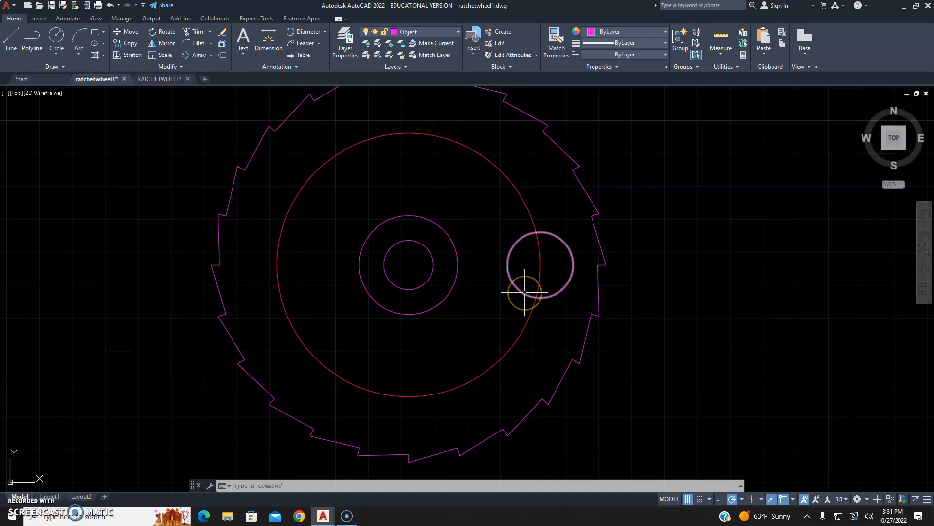
{"action": "mouse_move", "coordinate": [524, 293]}
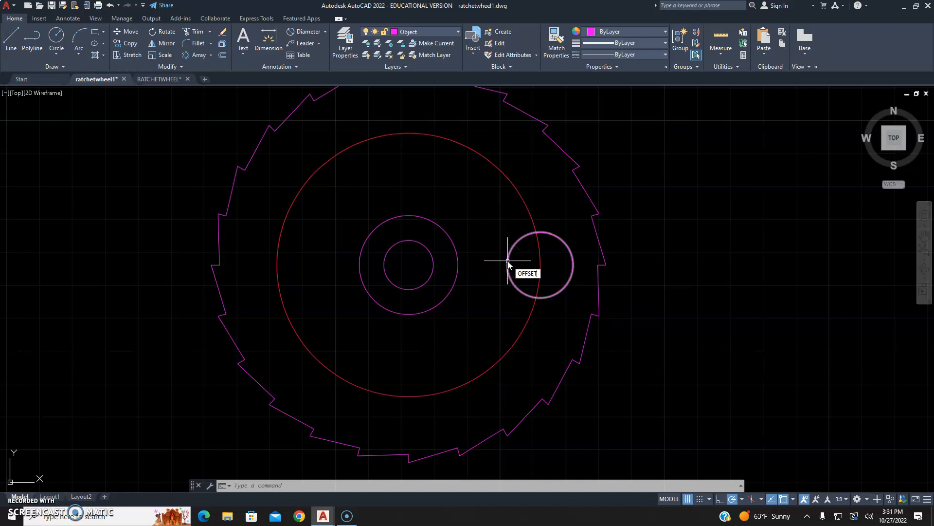
{"action": "key", "text": "Return"}
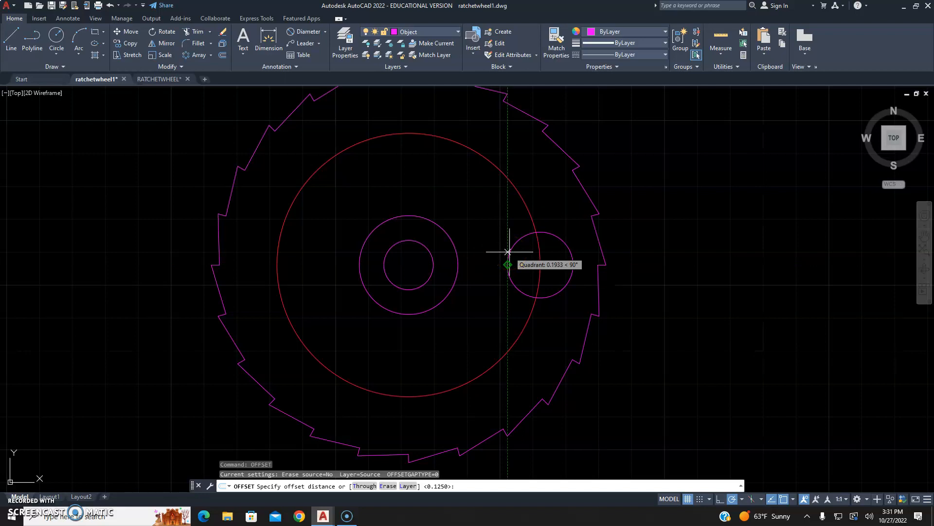
{"action": "type", "text": "1/8"}
{"action": "key", "text": "Return"}
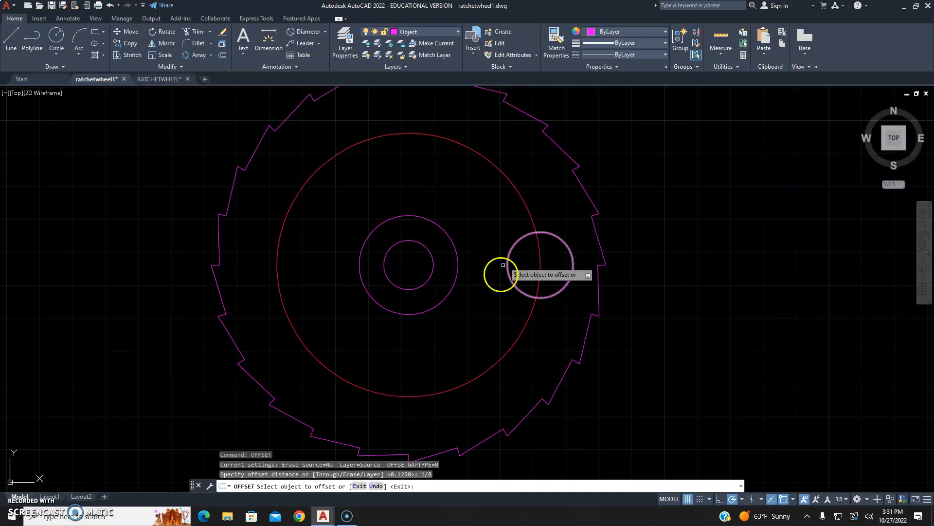
{"action": "left_click", "coordinate": [516, 287]}
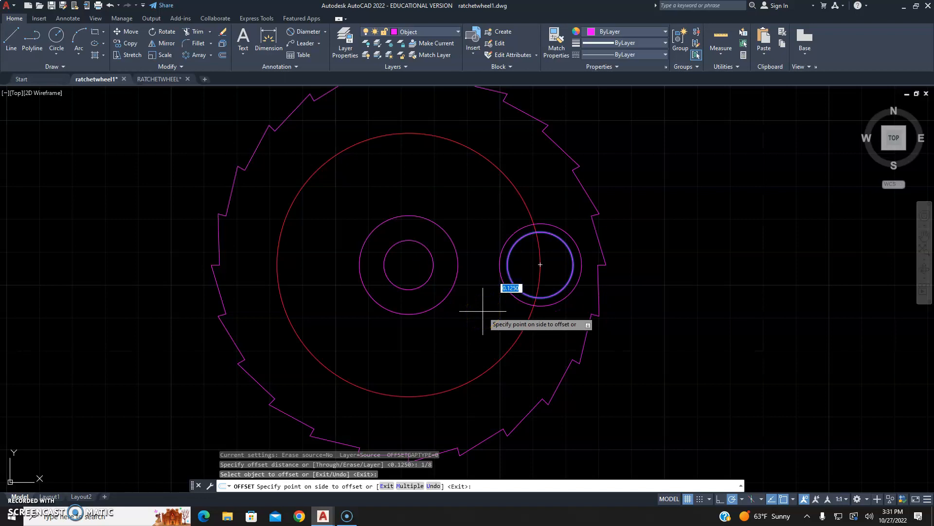
{"action": "key", "text": "Escape"}
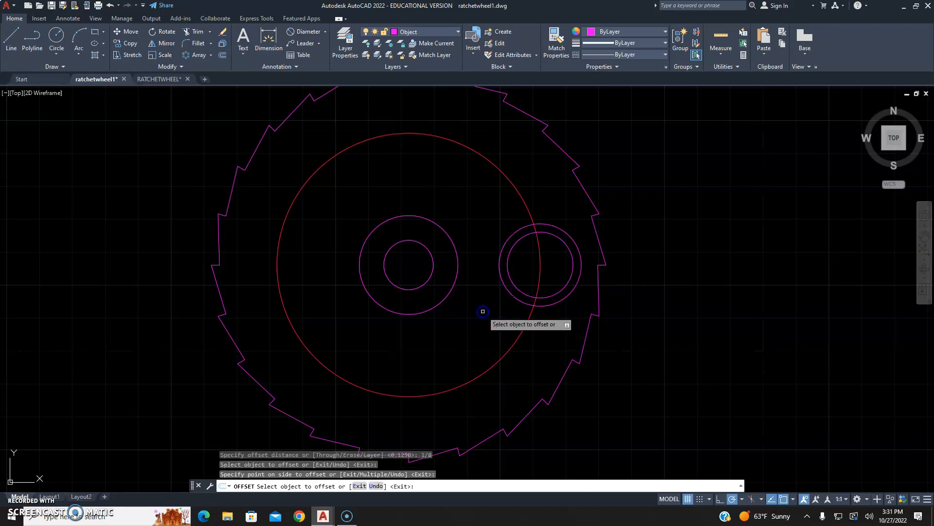
{"action": "key", "text": "Escape"}
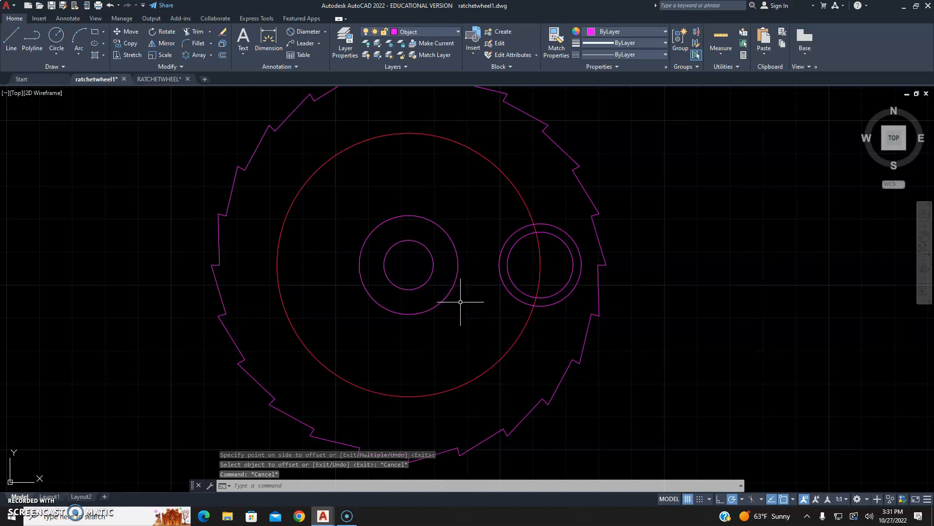
Step: Draw a horizontal centerline on the center layer across the hole, between the left and right quadrants of the offset circle
{"action": "left_click", "coordinate": [405, 33]}
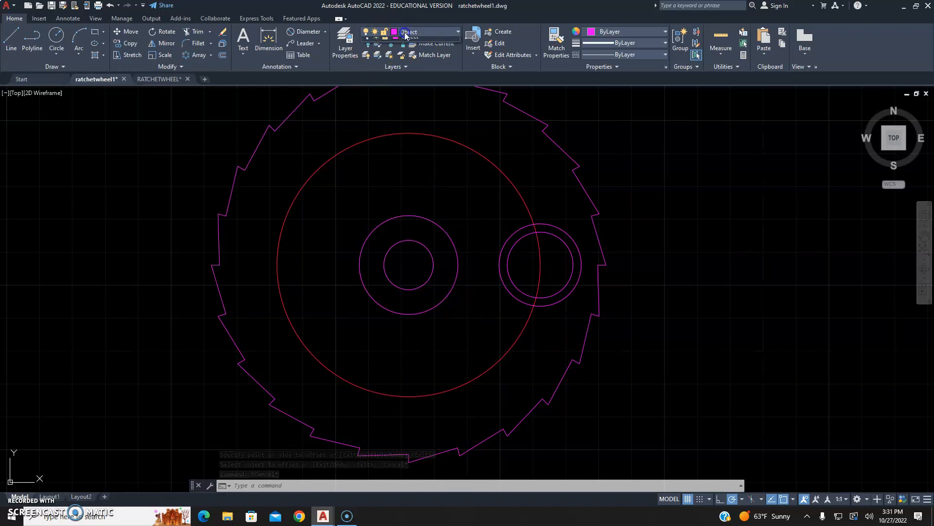
{"action": "left_click", "coordinate": [421, 59]}
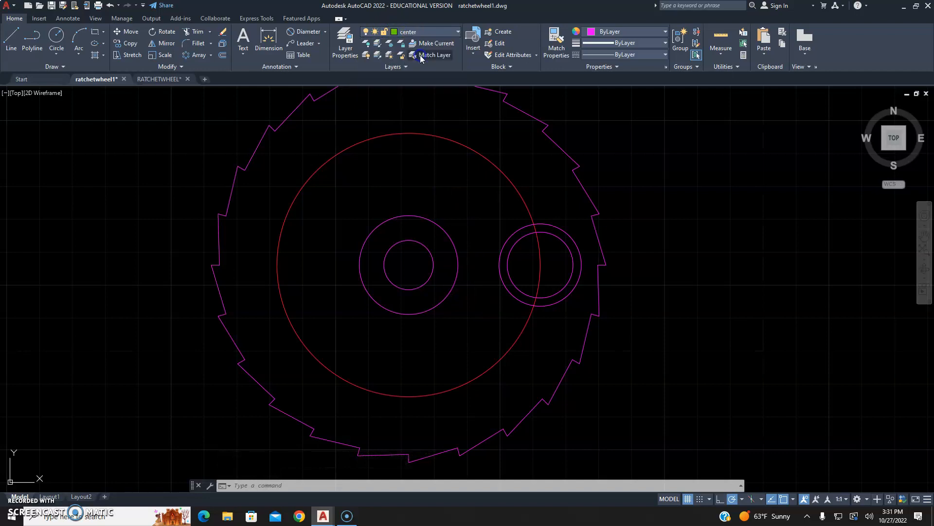
{"action": "left_click", "coordinate": [12, 37]}
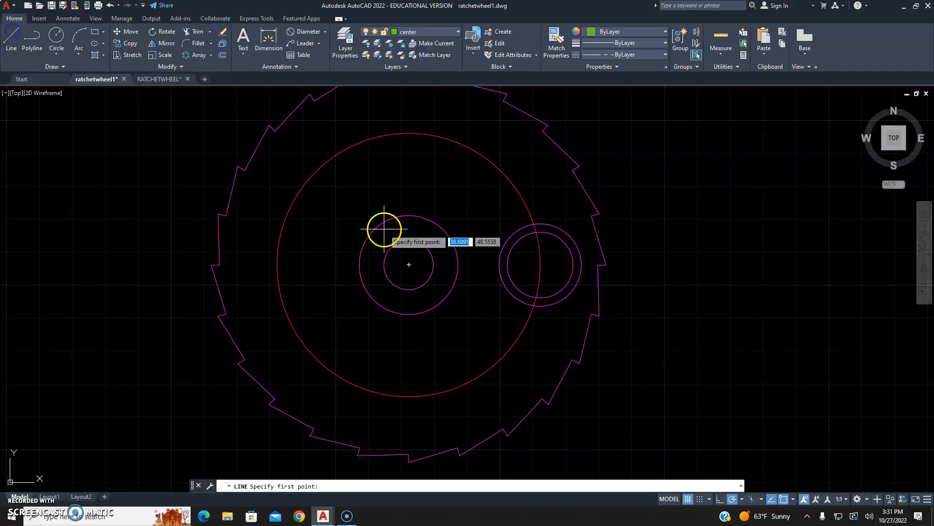
{"action": "left_click", "coordinate": [500, 264]}
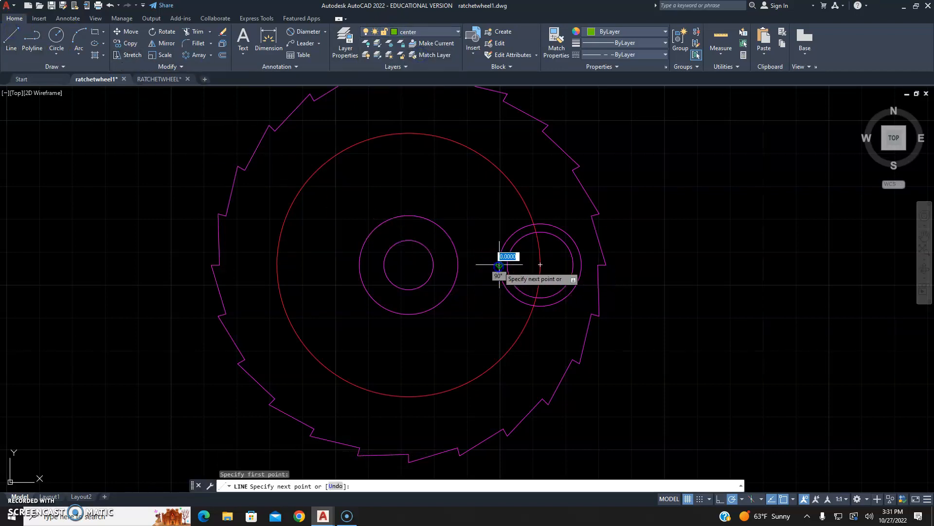
{"action": "left_click", "coordinate": [582, 265]}
{"action": "key", "text": "Escape"}
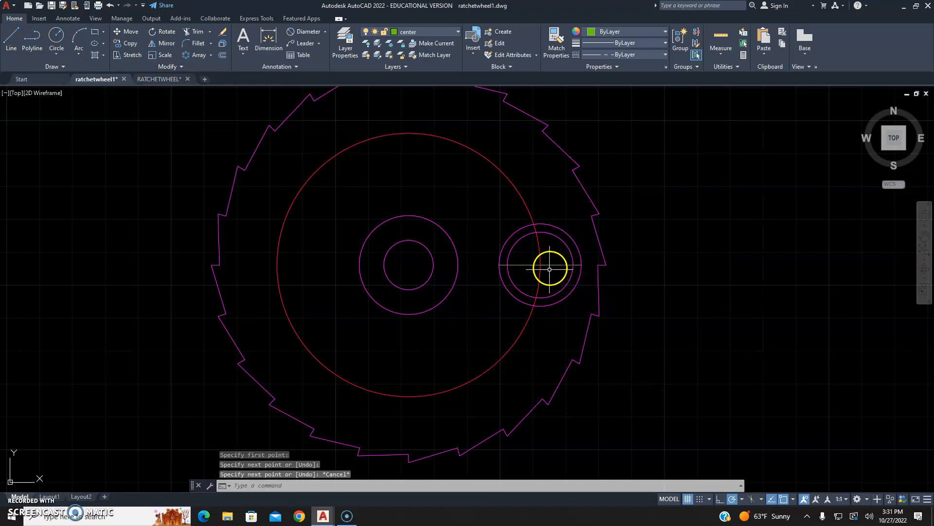
Step: Move the radius 2 construction circle onto the center layer
{"action": "left_click", "coordinate": [514, 184]}
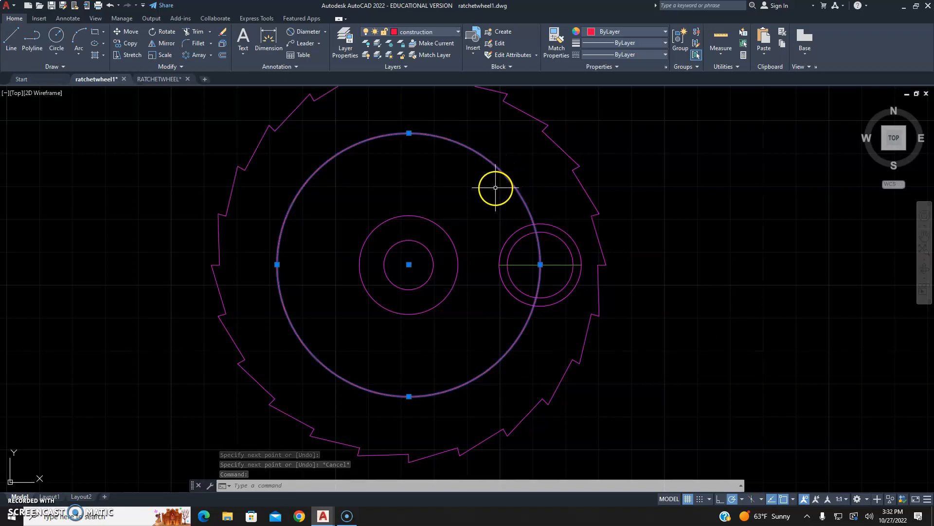
{"action": "left_click", "coordinate": [444, 32]}
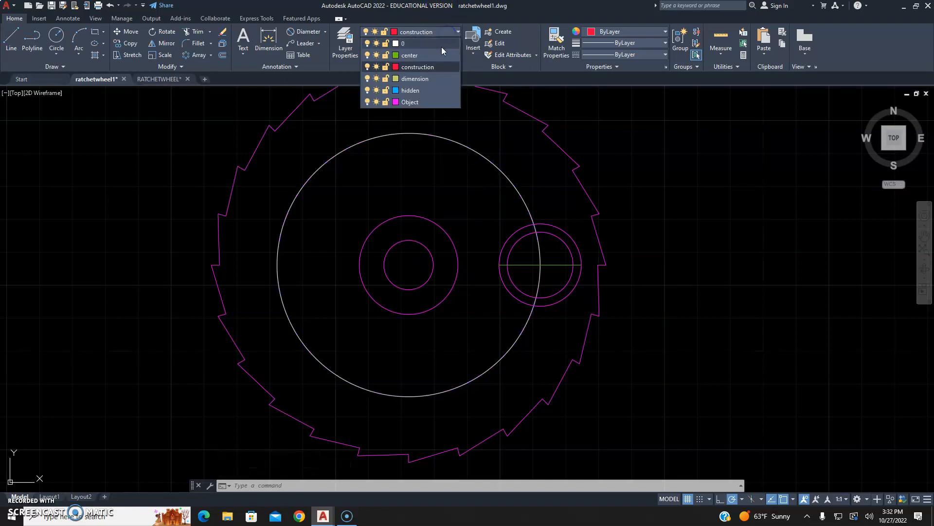
{"action": "left_click", "coordinate": [437, 55]}
{"action": "key", "text": "Escape"}
{"action": "key", "text": "Escape"}
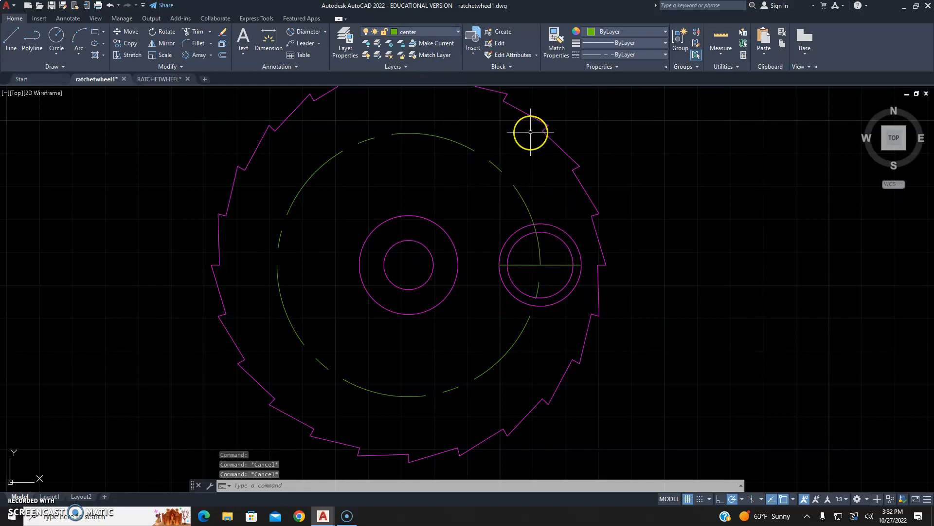
Step: Undo the layer change of the construction circle
{"action": "key", "text": "ctrl+z"}
{"action": "left_click", "coordinate": [536, 115]}
{"action": "key", "text": "Escape"}
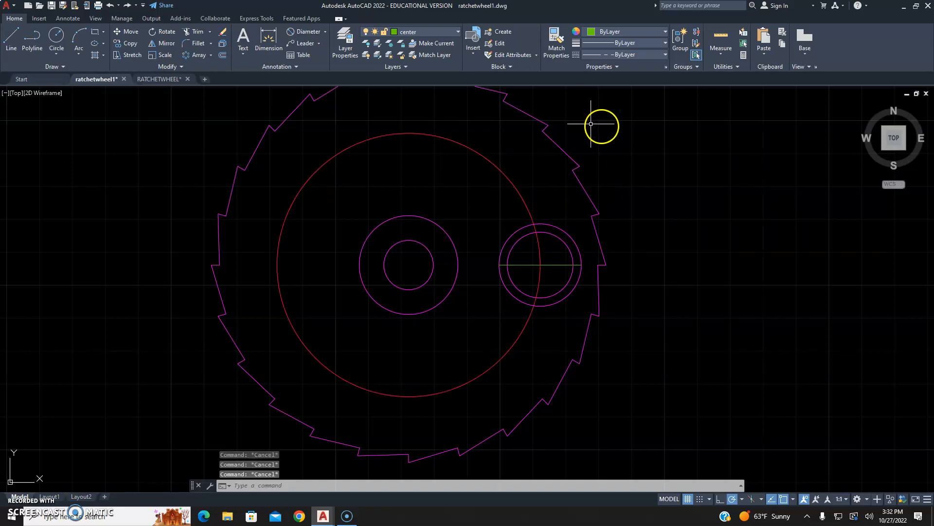
Step: Match the construction circle's properties to those of the hole's horizontal centerline
{"action": "left_click", "coordinate": [558, 52]}
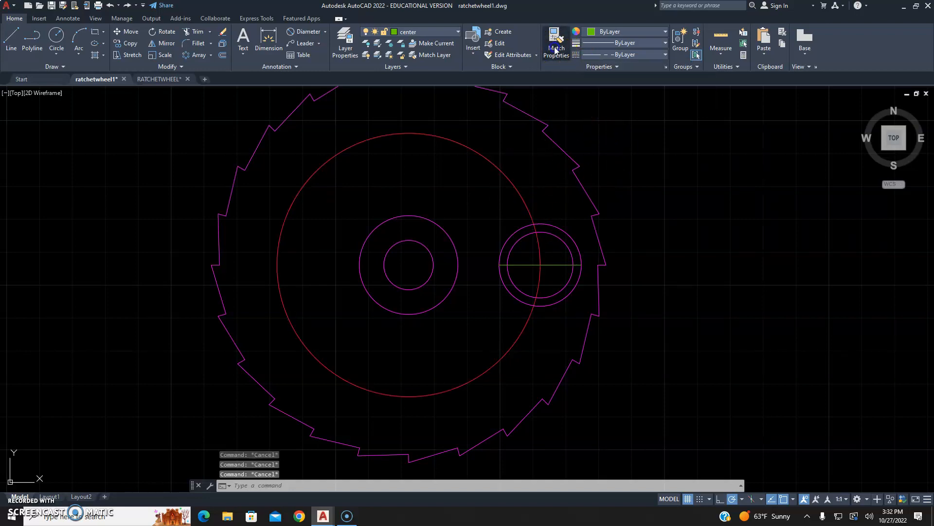
{"action": "left_click", "coordinate": [561, 265]}
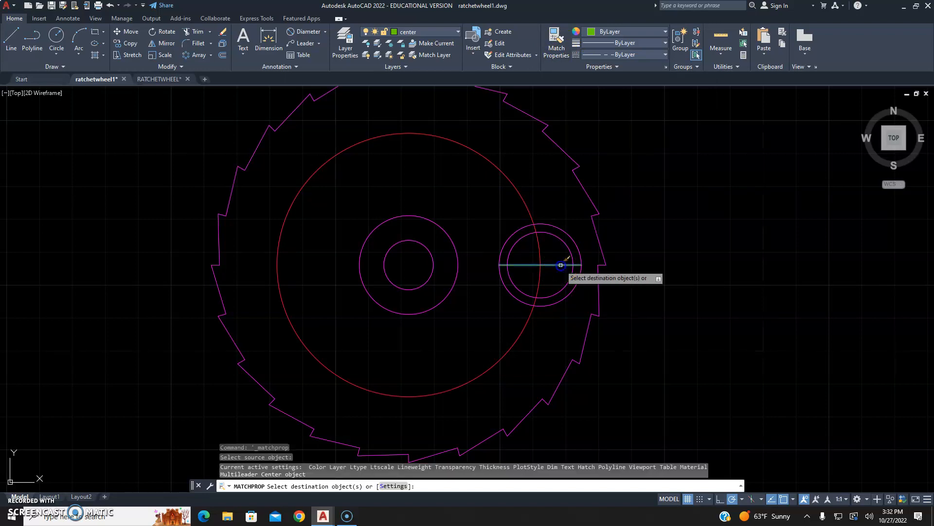
{"action": "left_click", "coordinate": [509, 178]}
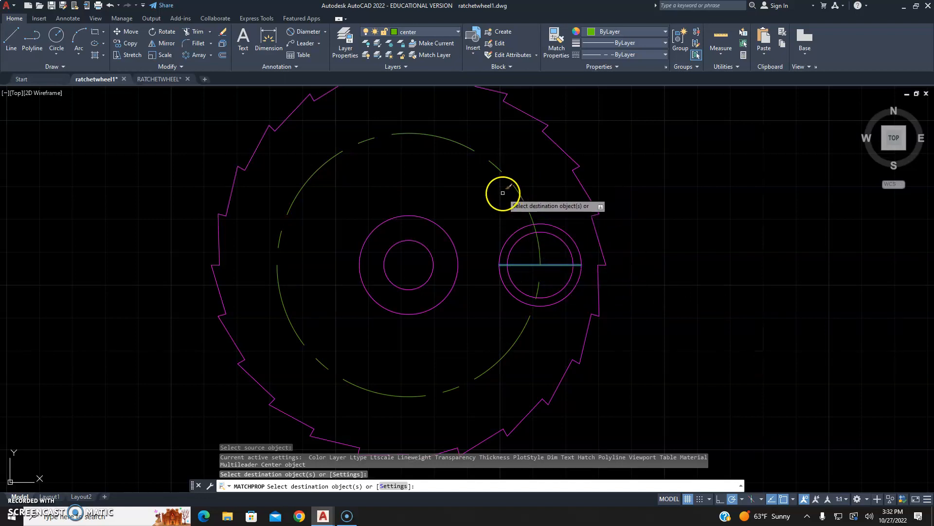
{"action": "key", "text": "Escape"}
{"action": "key", "text": "Escape"}
{"action": "key", "text": "Escape"}
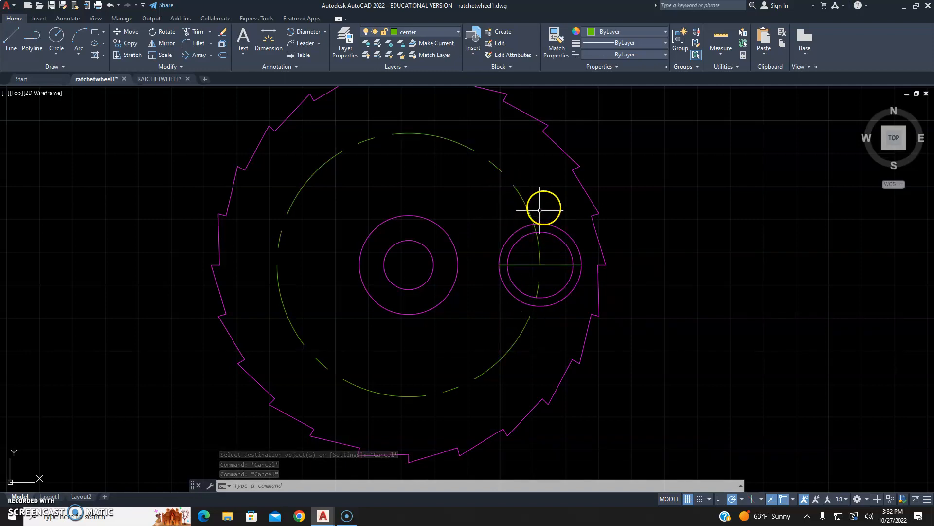
Step: Trim the large center-layer circle outside the offset circle, keeping only the arc across the hole
{"action": "type", "text": "trim"}
{"action": "key", "text": "Return"}
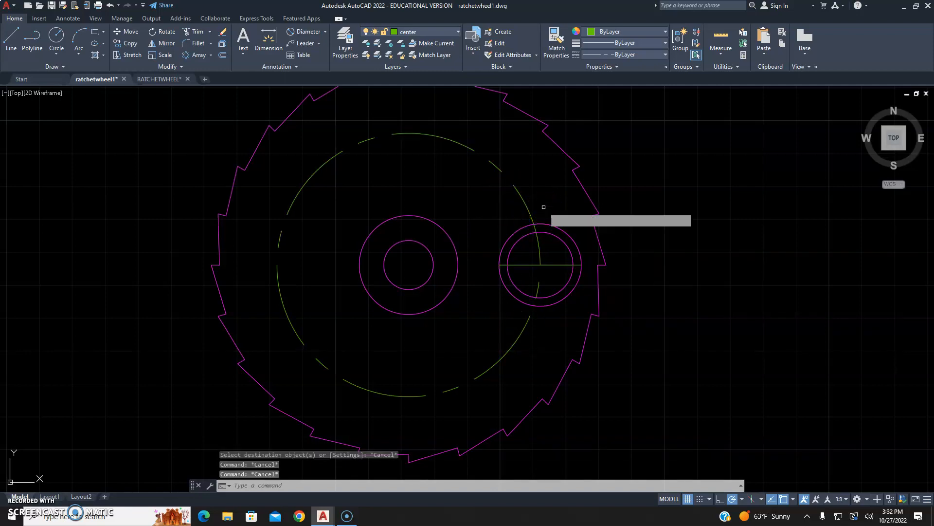
{"action": "left_click_drag", "start_coordinate": [544, 207], "coordinate": [527, 203]}
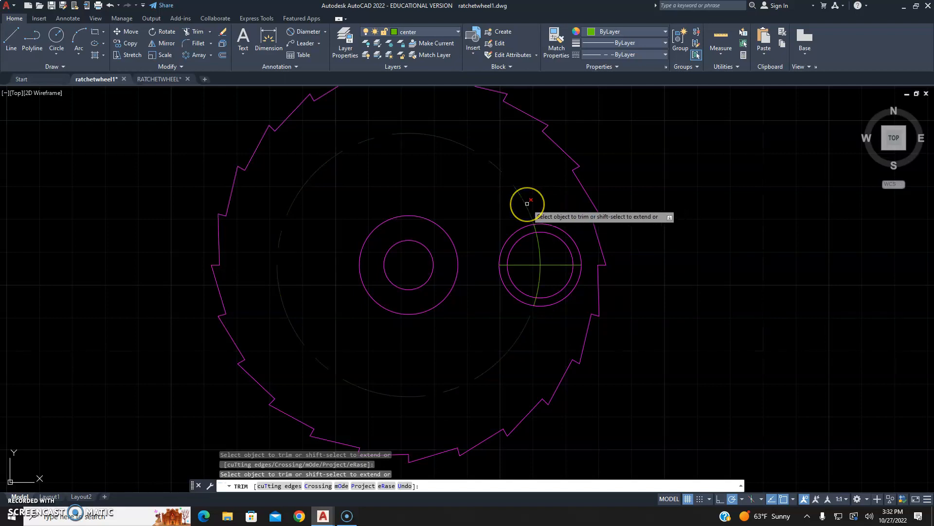
{"action": "left_click", "coordinate": [527, 203]}
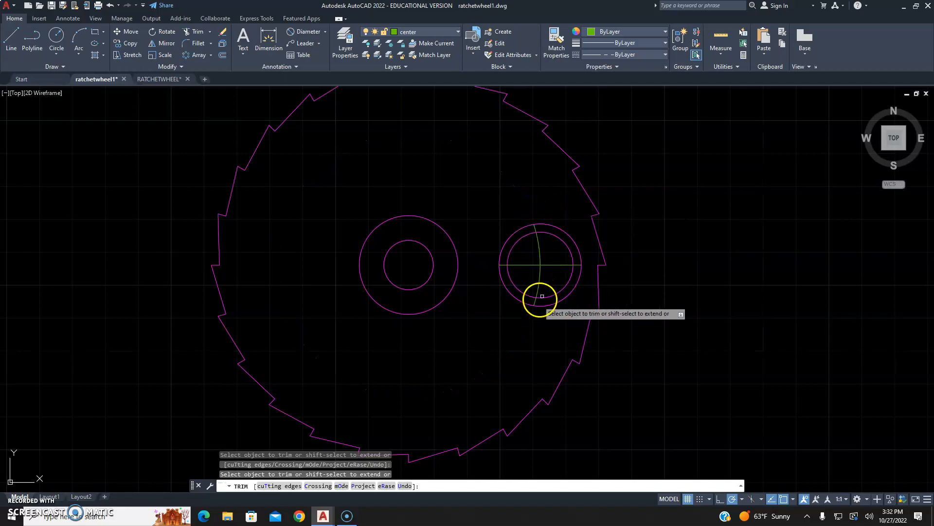
Step: Erase the offset construction circle around the hole, leaving the hole circle and its centerlines
{"action": "key", "text": "Escape"}
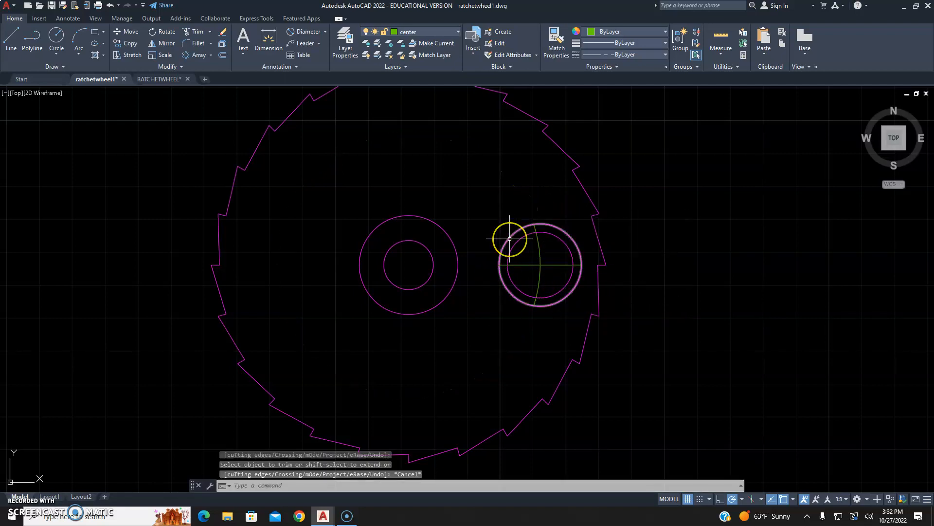
{"action": "left_click", "coordinate": [509, 238]}
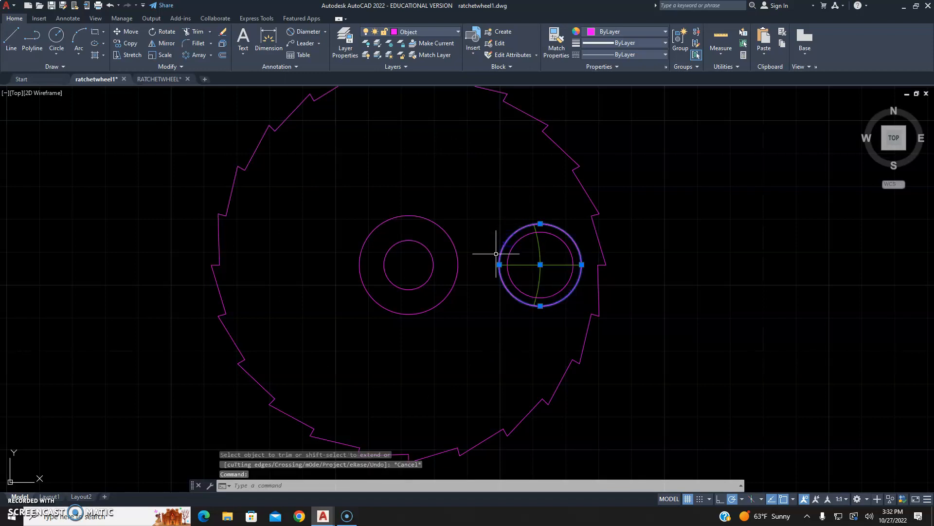
{"action": "key", "text": "Delete"}
{"action": "left_click", "coordinate": [550, 305]}
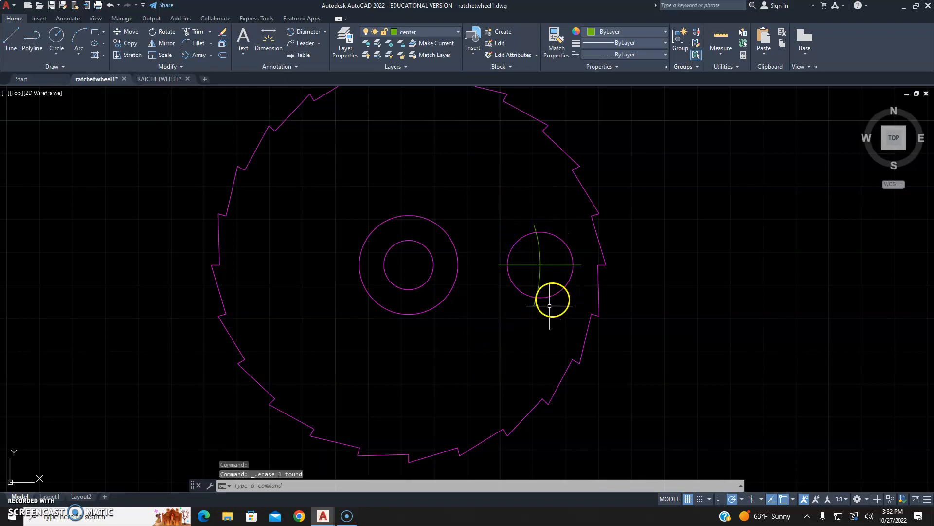
Step: Set the linetype scale of the hole's horizontal centerline and curved centerline to 0.5
{"action": "scroll", "coordinate": [563, 284], "scroll_direction": "up", "scroll_amount": 3}
{"action": "middle_click_drag", "start_coordinate": [531, 207], "coordinate": [519, 225]}
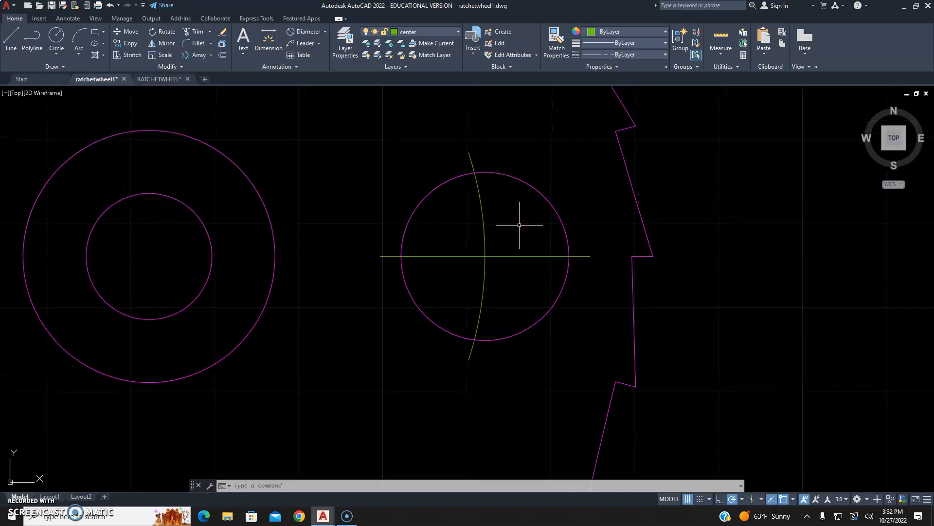
{"action": "left_click", "coordinate": [530, 255]}
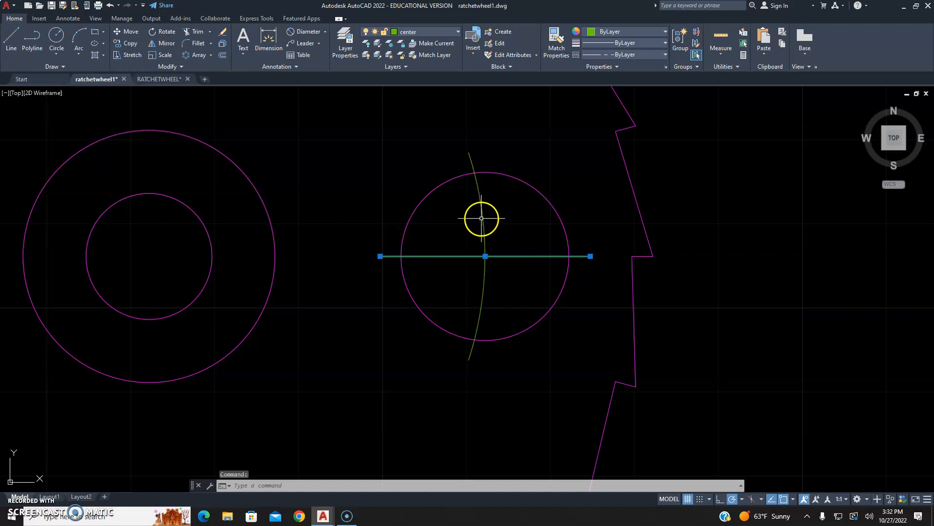
{"action": "left_click", "coordinate": [482, 217]}
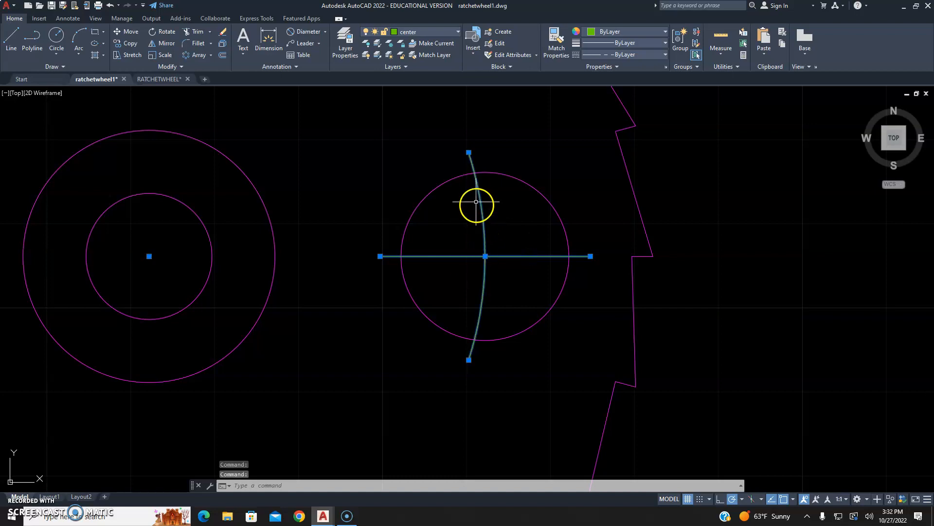
{"action": "right_click", "coordinate": [529, 256]}
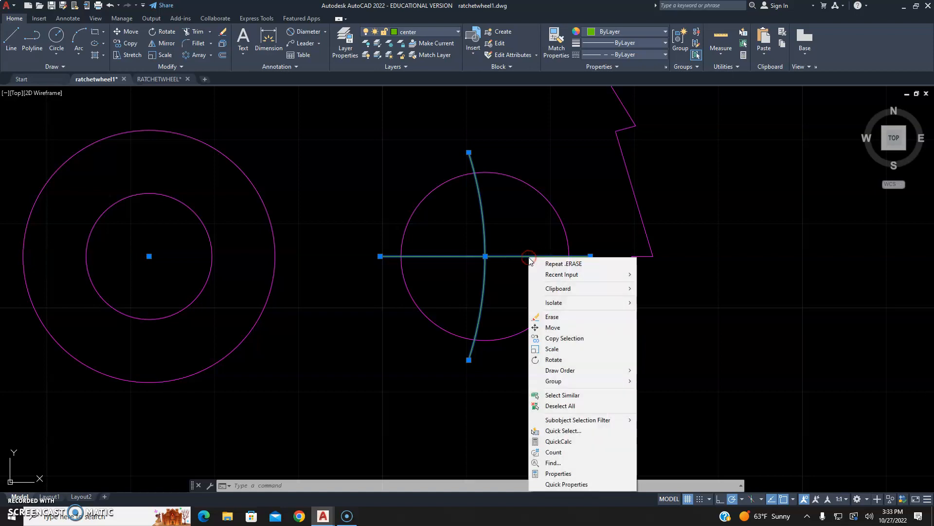
{"action": "left_click", "coordinate": [558, 474]}
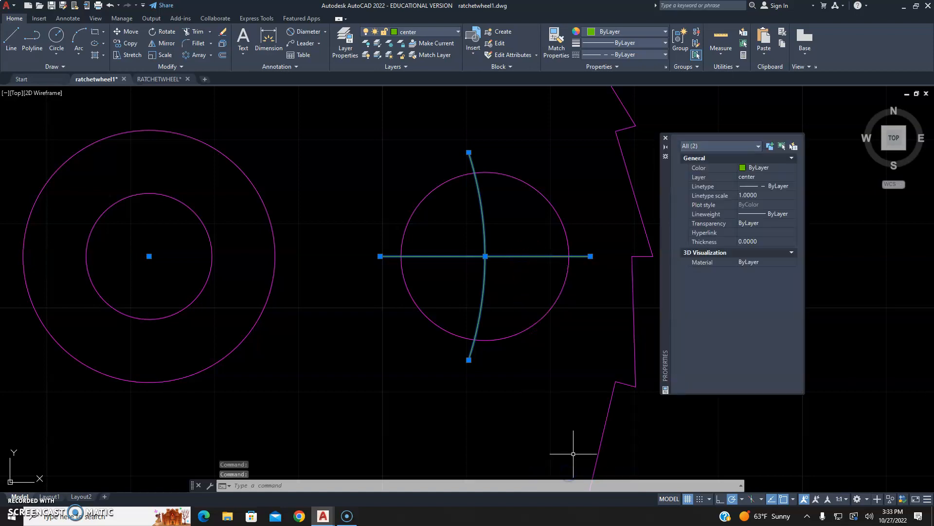
{"action": "left_click", "coordinate": [749, 192]}
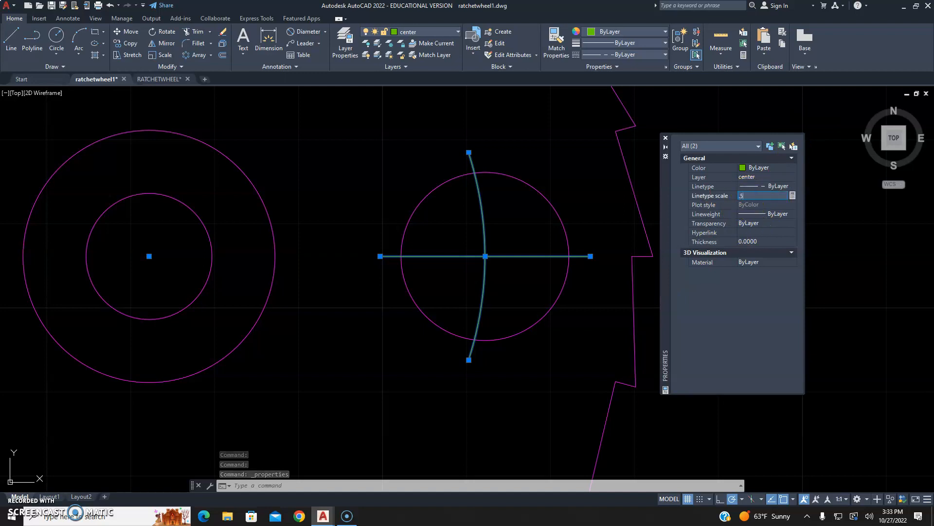
{"action": "key", "text": "Return"}
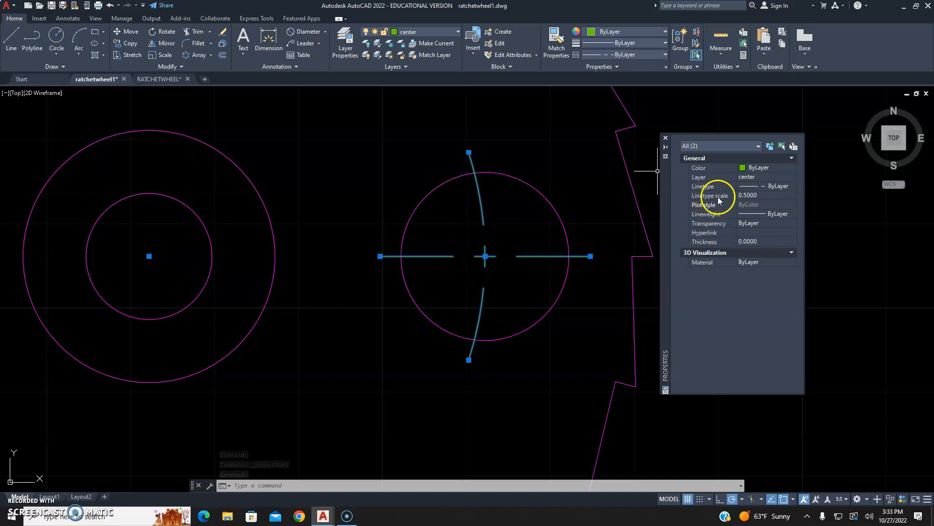
{"action": "left_click", "coordinate": [666, 137]}
{"action": "key", "text": "Escape"}
Step: Polar-array the hole circle with its two centerlines around the hub center, with 6 items over 360 degrees
{"action": "scroll", "coordinate": [559, 146], "scroll_direction": "down", "scroll_amount": 5}
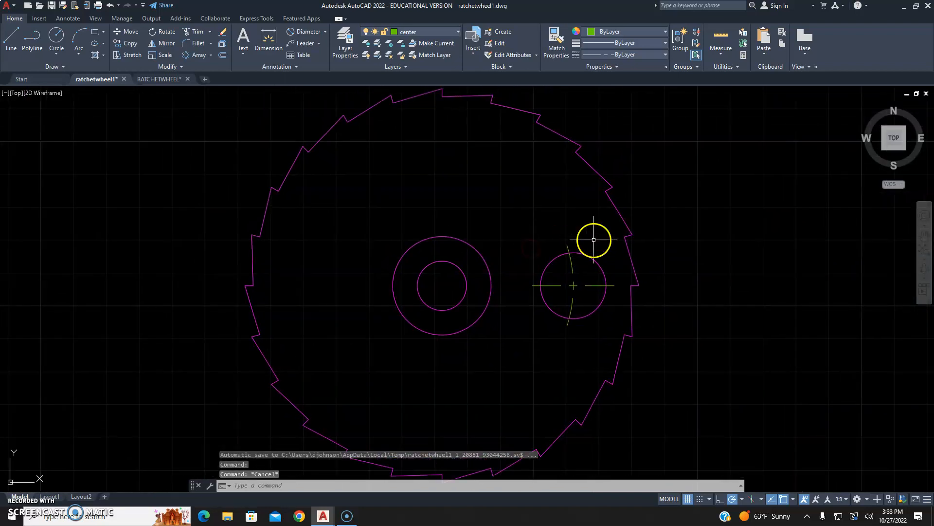
{"action": "left_click", "coordinate": [193, 55]}
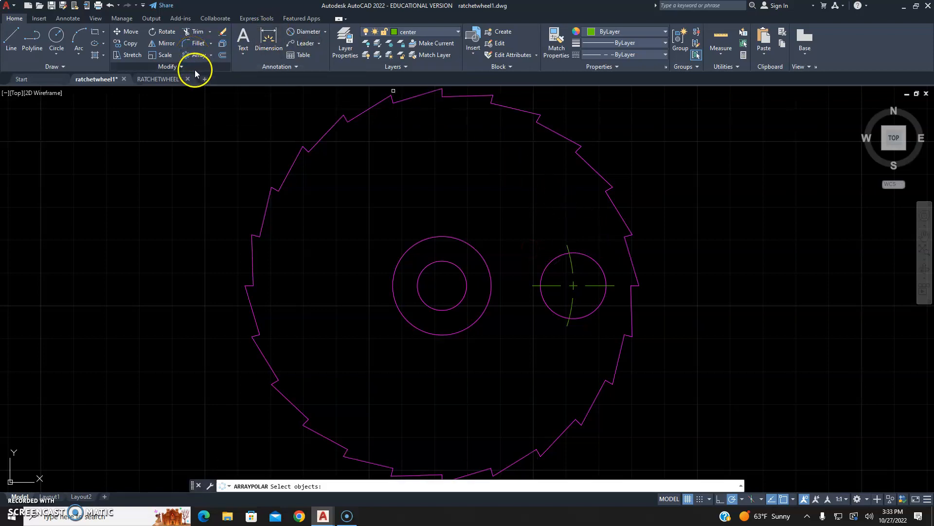
{"action": "left_click", "coordinate": [571, 261]}
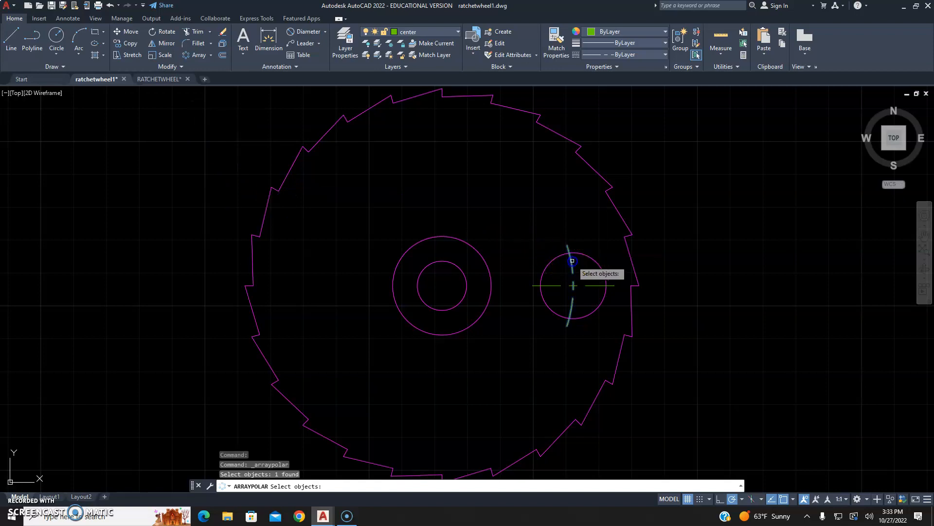
{"action": "left_click", "coordinate": [593, 284]}
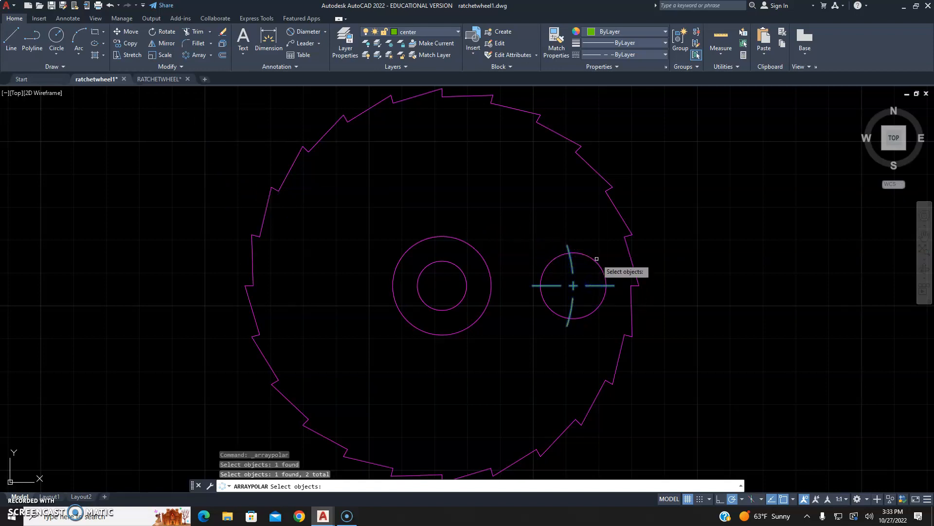
{"action": "left_click", "coordinate": [594, 261]}
{"action": "key", "text": "Return"}
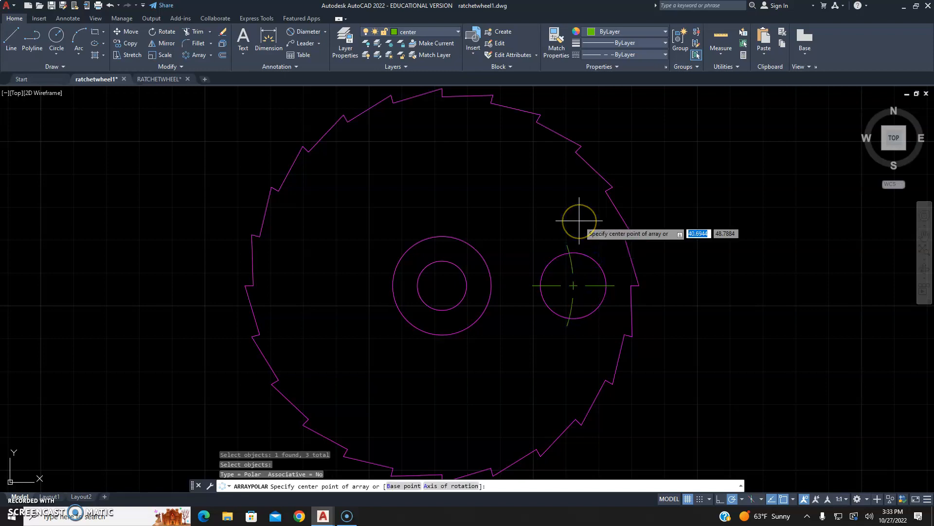
{"action": "left_click", "coordinate": [442, 285]}
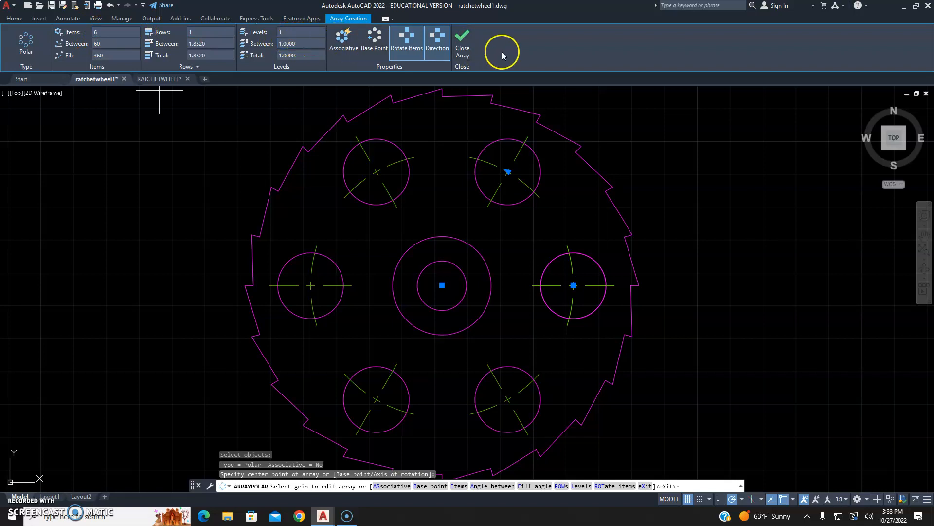
{"action": "left_click", "coordinate": [465, 42]}
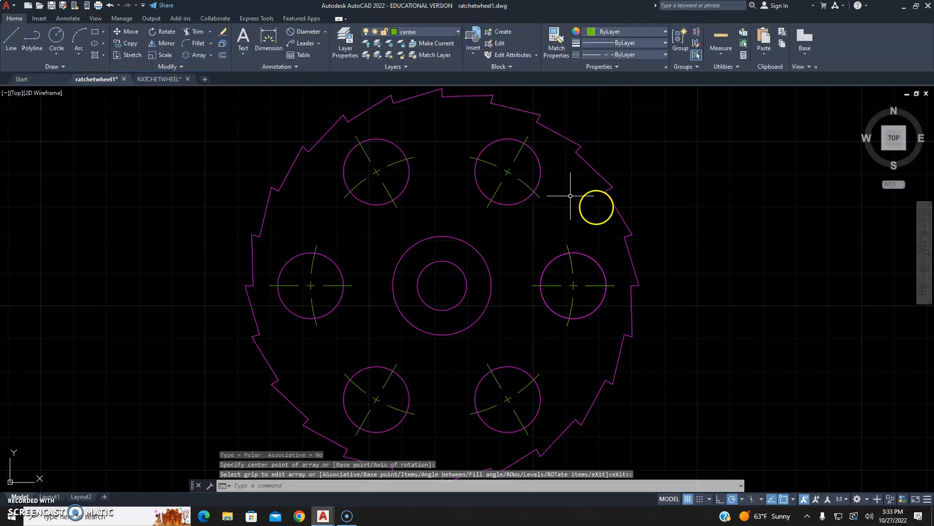
Step: Make the Object layer current and check the keyway size in the RATCHETWHEEL reference drawing
{"action": "scroll", "coordinate": [631, 236], "scroll_direction": "down", "scroll_amount": 2}
{"action": "scroll", "coordinate": [630, 234], "scroll_direction": "up", "scroll_amount": 2}
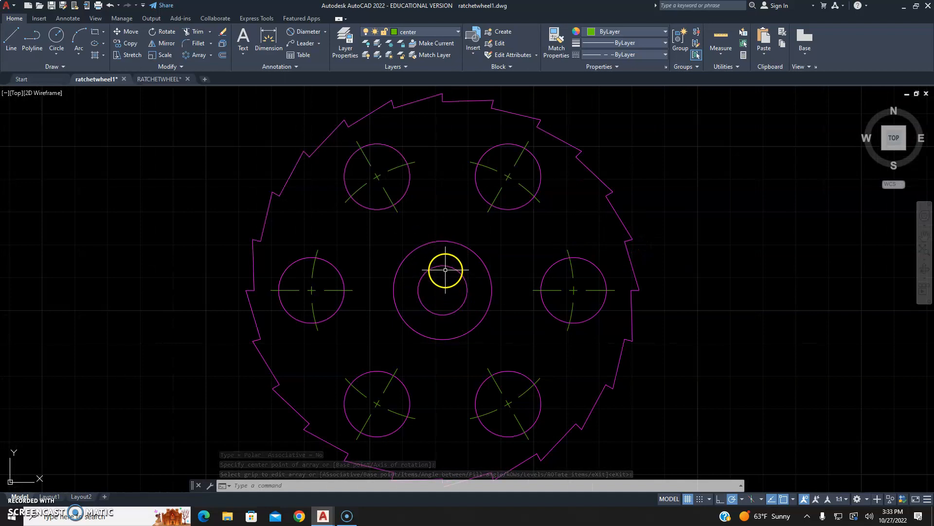
{"action": "scroll", "coordinate": [445, 268], "scroll_direction": "up", "scroll_amount": 7}
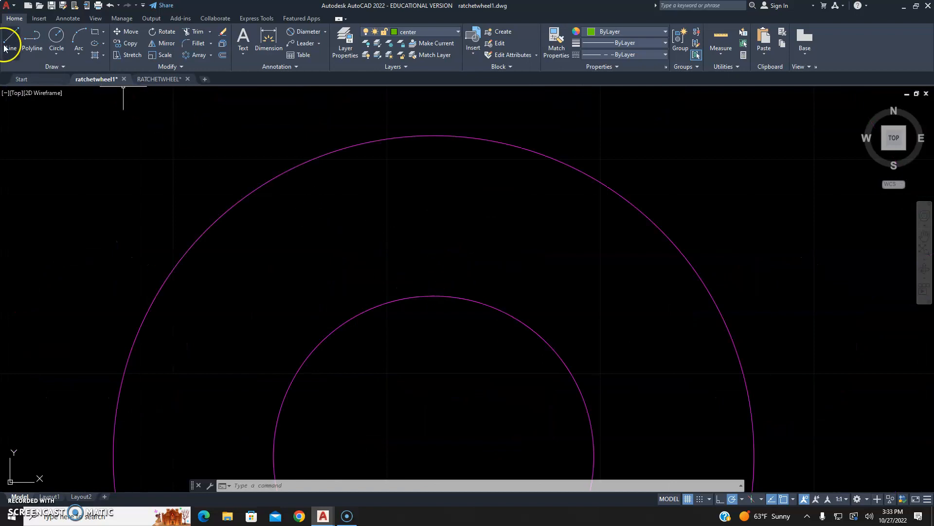
{"action": "left_click", "coordinate": [441, 36]}
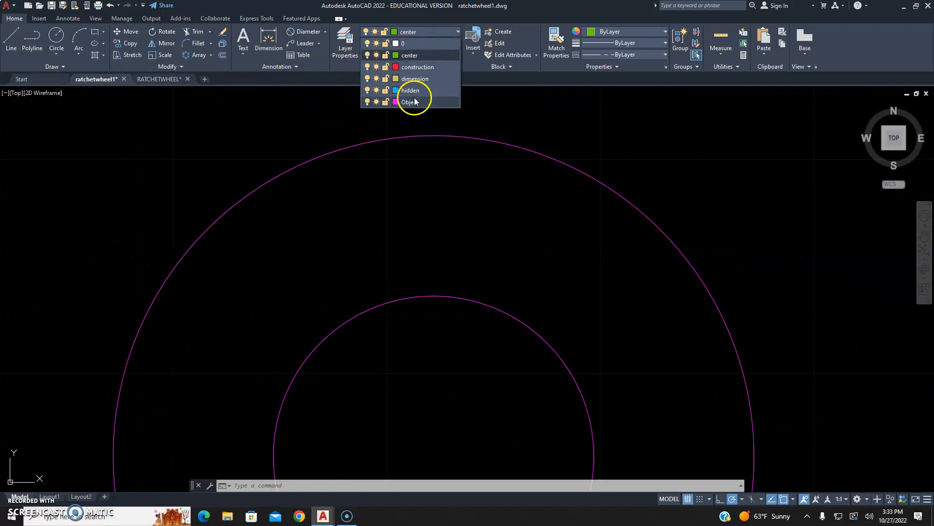
{"action": "left_click", "coordinate": [414, 98]}
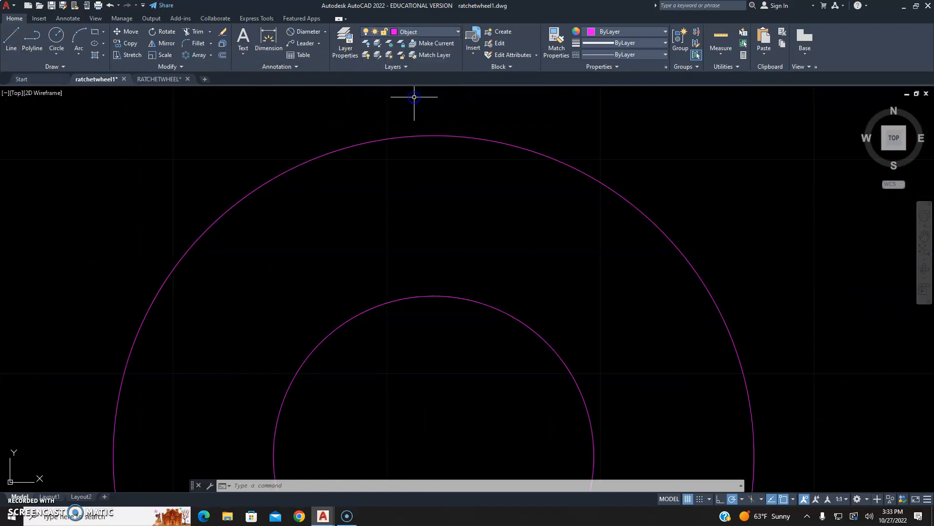
{"action": "left_click", "coordinate": [14, 39]}
{"action": "left_click", "coordinate": [160, 80]}
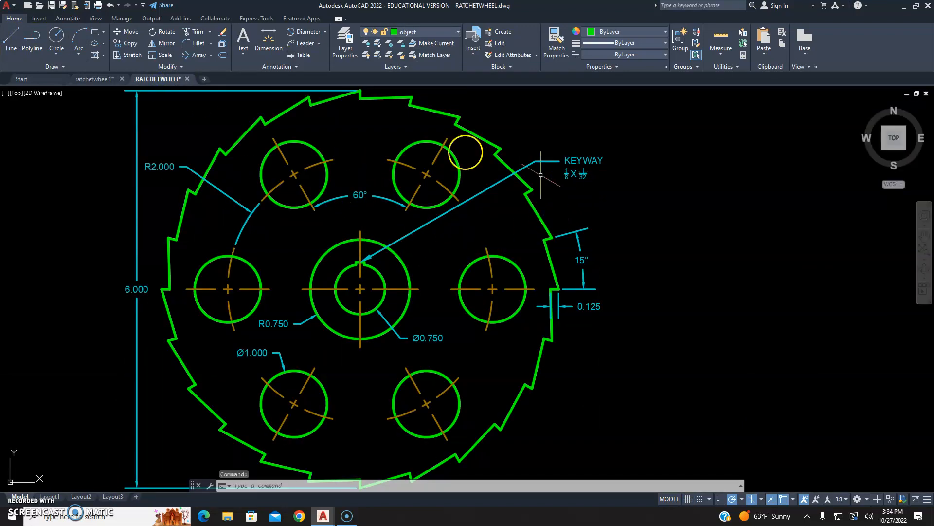
{"action": "left_click", "coordinate": [100, 79]}
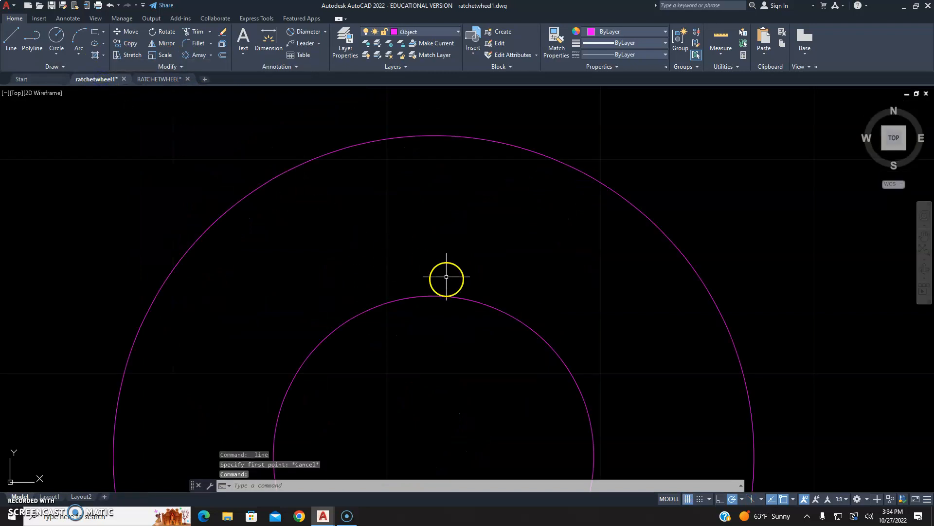
Step: Draw the keyway's right half from the inner hub circle's top quadrant: 1/32 up, 1/16 right, and straight down to the circle
{"action": "left_click", "coordinate": [13, 39]}
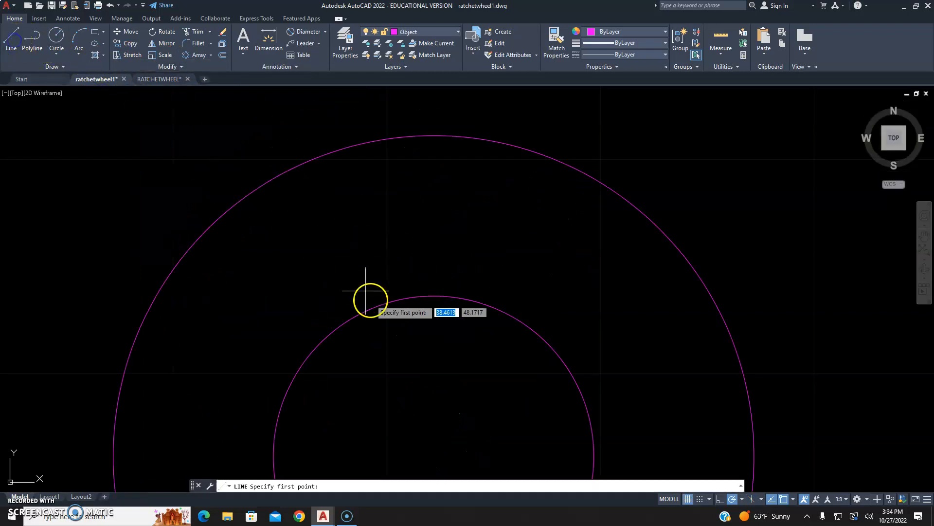
{"action": "left_click", "coordinate": [432, 295]}
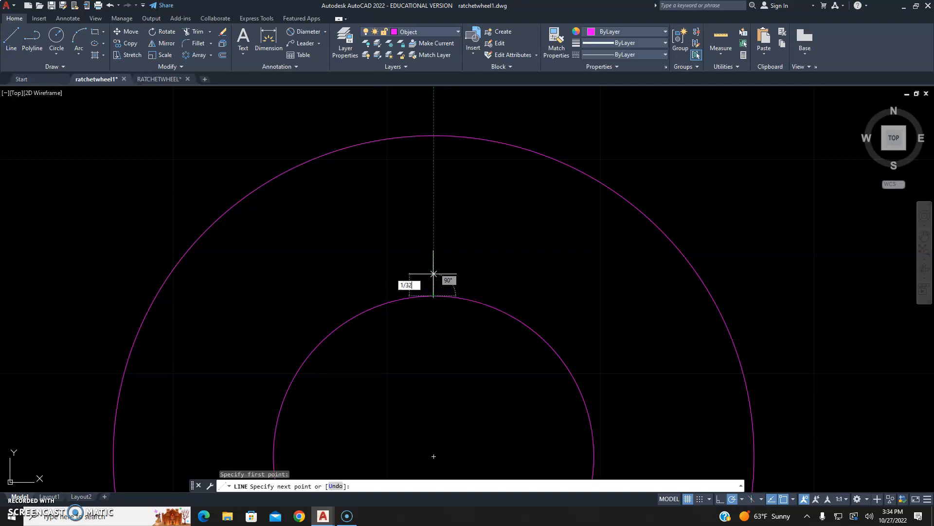
{"action": "key", "text": "Return"}
{"action": "scroll", "coordinate": [434, 284], "scroll_direction": "up", "scroll_amount": 3}
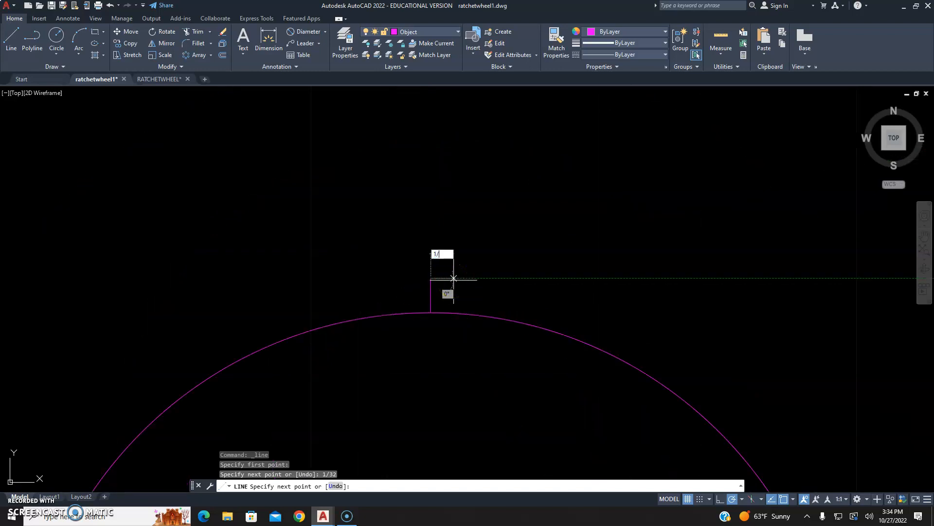
{"action": "type", "text": "1/16"}
{"action": "key", "text": "Return"}
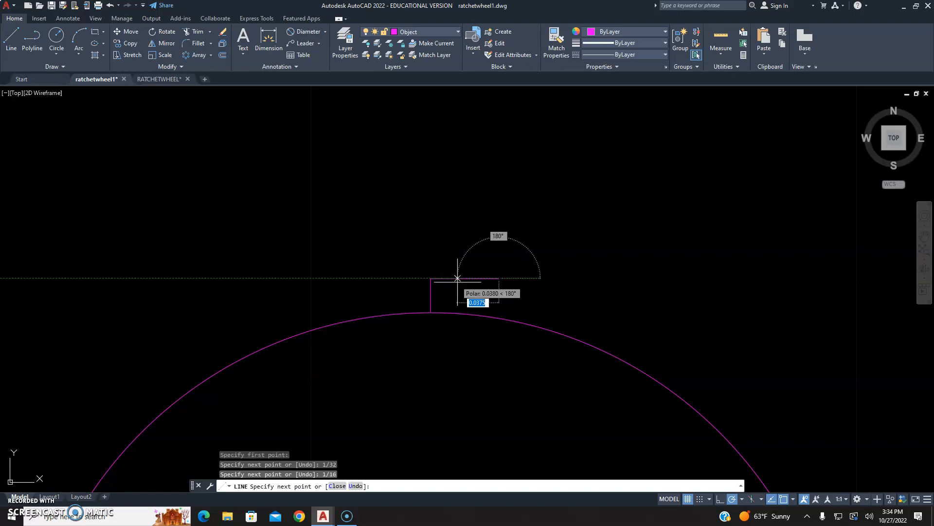
{"action": "left_click", "coordinate": [500, 316]}
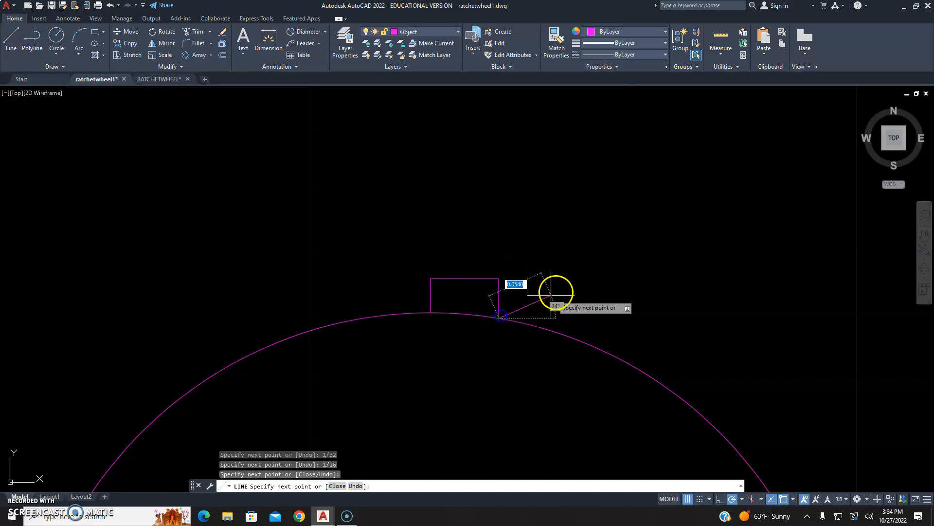
{"action": "key", "text": "Escape"}
Step: Draw the keyway's left half from the upper end of the middle line: 1/16 left and straight down to the inner hub circle
{"action": "right_click", "coordinate": [440, 217]}
{"action": "left_click", "coordinate": [446, 223]}
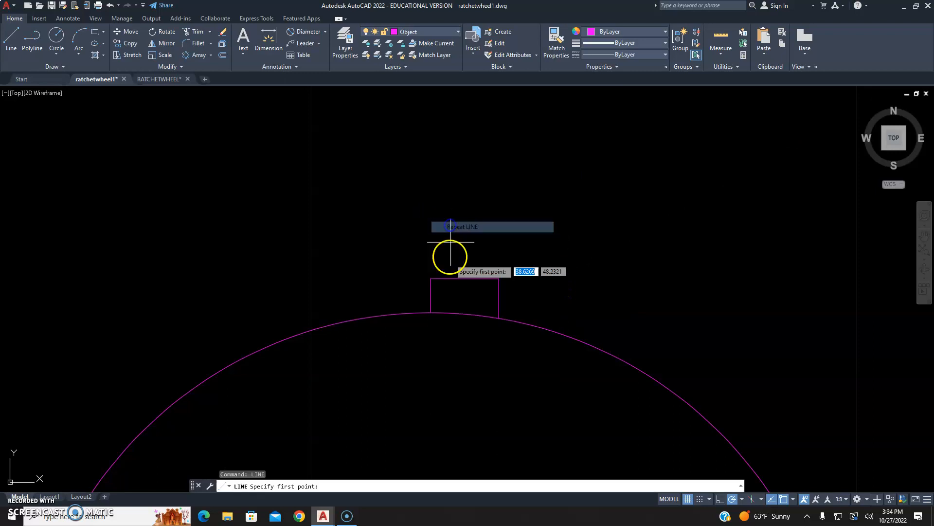
{"action": "left_click", "coordinate": [431, 278]}
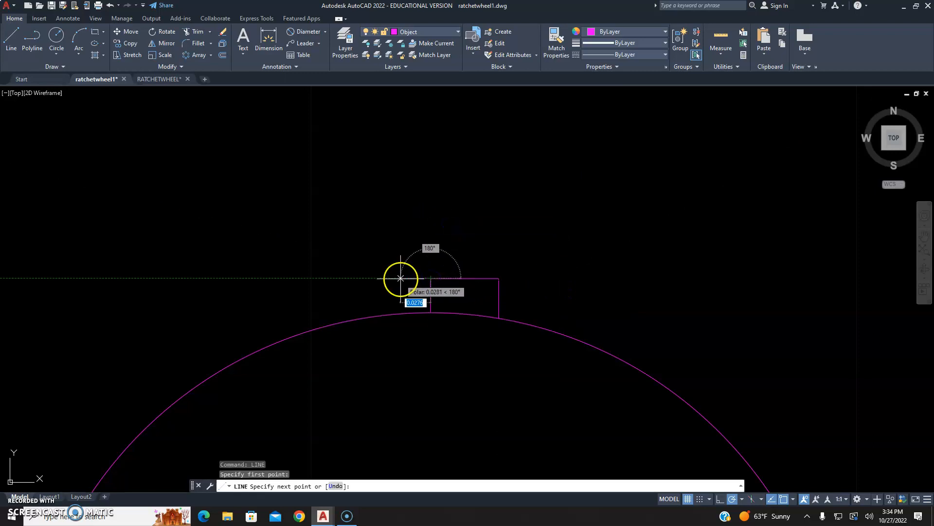
{"action": "type", "text": "1/1"}
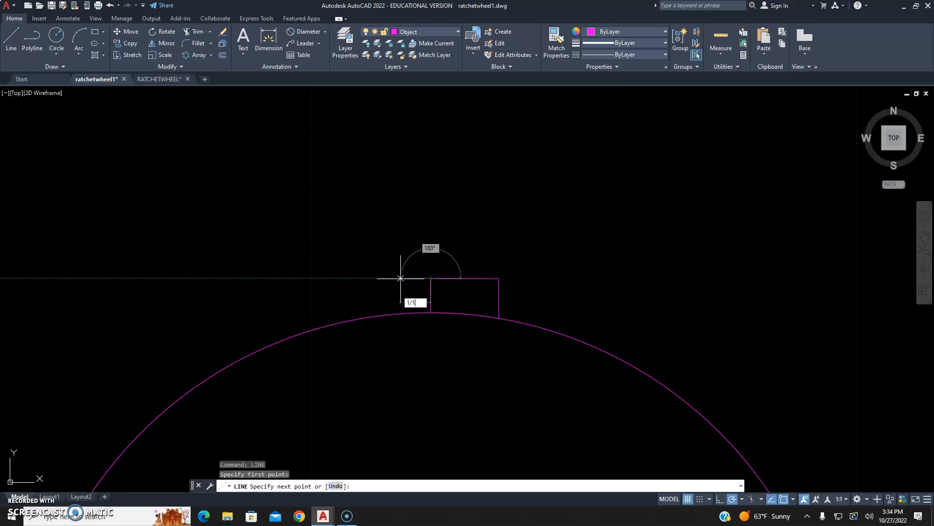
{"action": "type", "text": "6"}
{"action": "key", "text": "Return"}
{"action": "left_click", "coordinate": [362, 312]}
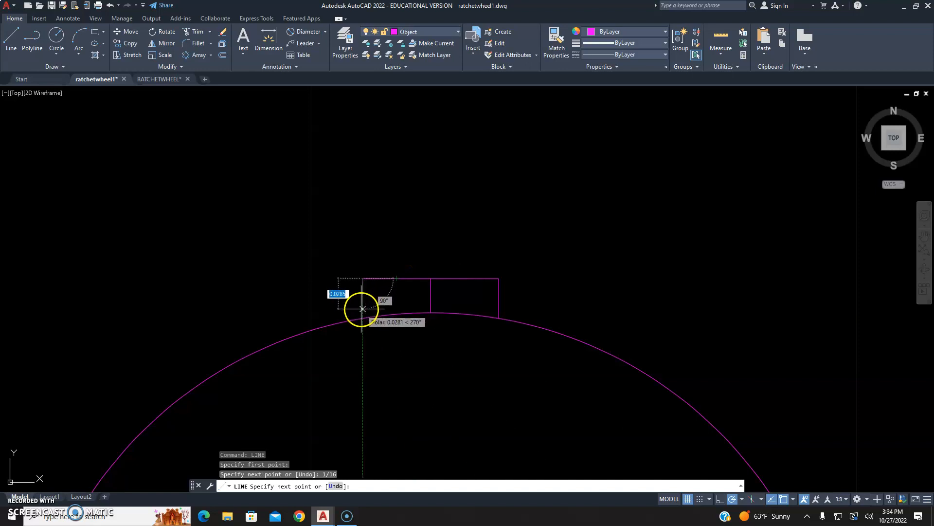
{"action": "key", "text": "Escape"}
Step: Erase the vertical line in the middle of the keyway
{"action": "left_click", "coordinate": [440, 292]}
{"action": "left_click", "coordinate": [417, 296]}
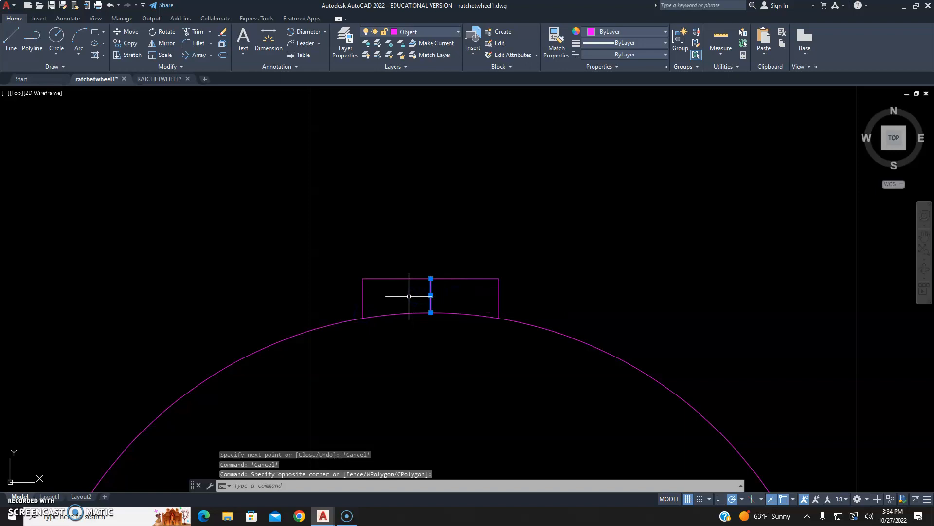
{"action": "key", "text": "Delete"}
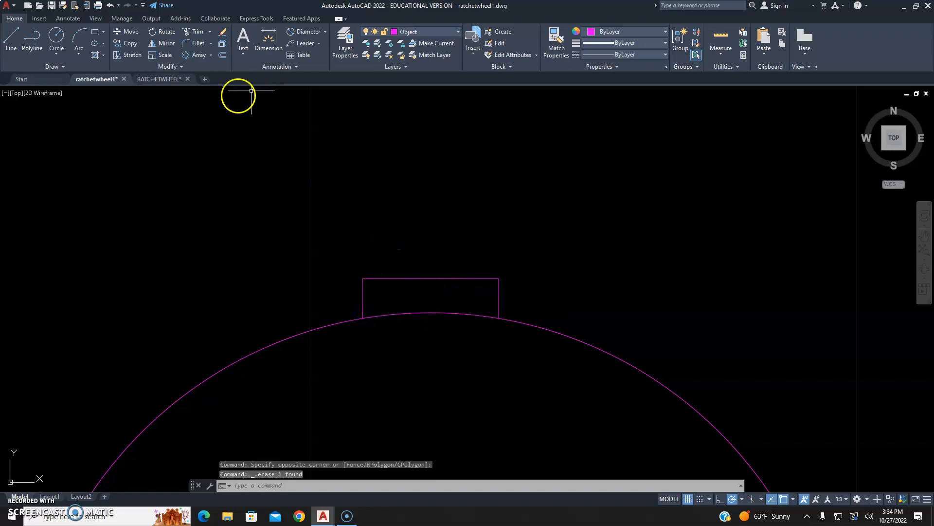
Step: Trim away the arc of the inner hub circle between the two sides of the keyway
{"action": "left_click", "coordinate": [199, 32]}
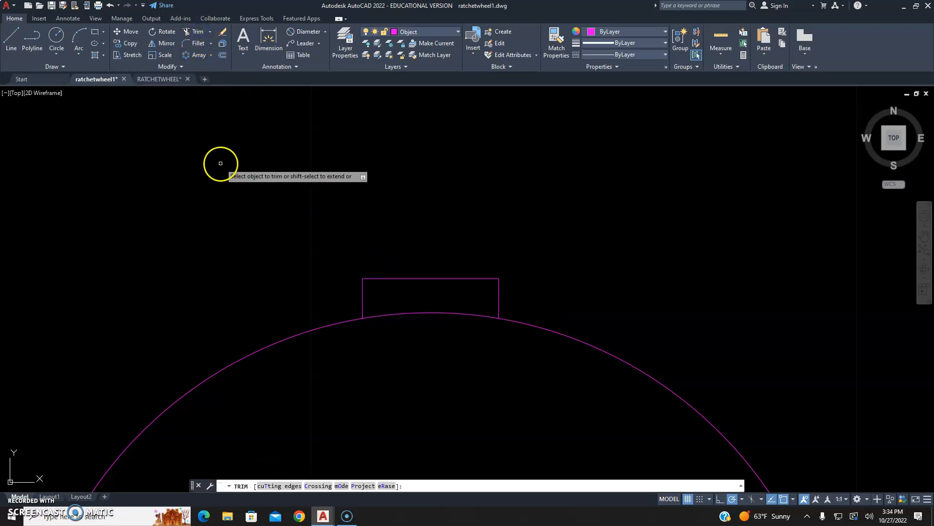
{"action": "left_click", "coordinate": [396, 312]}
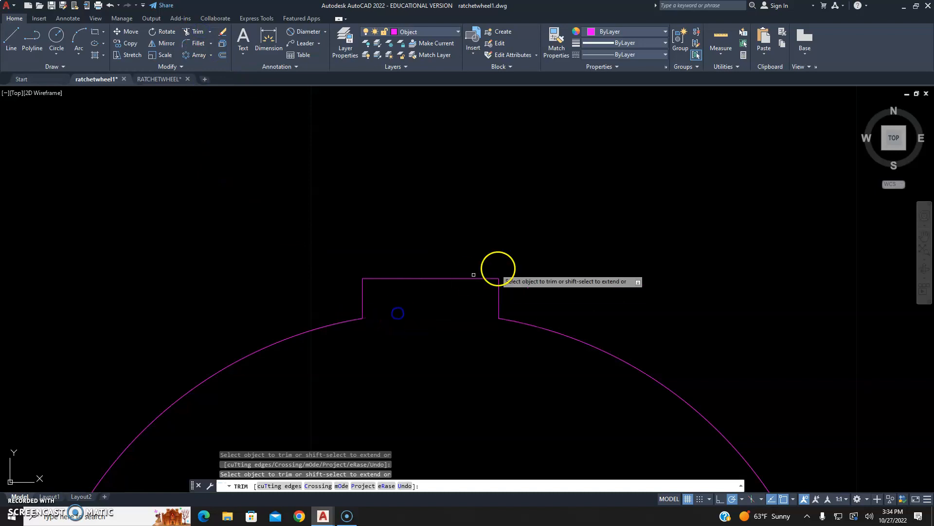
{"action": "key", "text": "Escape"}
{"action": "key", "text": "Escape"}
{"action": "key", "text": "Escape"}
{"action": "key", "text": "Escape"}
Step: Offset the outer hub circle outward by 0.1250 as a guide for the hub centerlines
{"action": "scroll", "coordinate": [541, 254], "scroll_direction": "down", "scroll_amount": 2}
{"action": "scroll", "coordinate": [531, 256], "scroll_direction": "down", "scroll_amount": 5}
{"action": "scroll", "coordinate": [532, 255], "scroll_direction": "up", "scroll_amount": 3}
{"action": "scroll", "coordinate": [532, 254], "scroll_direction": "down", "scroll_amount": 3}
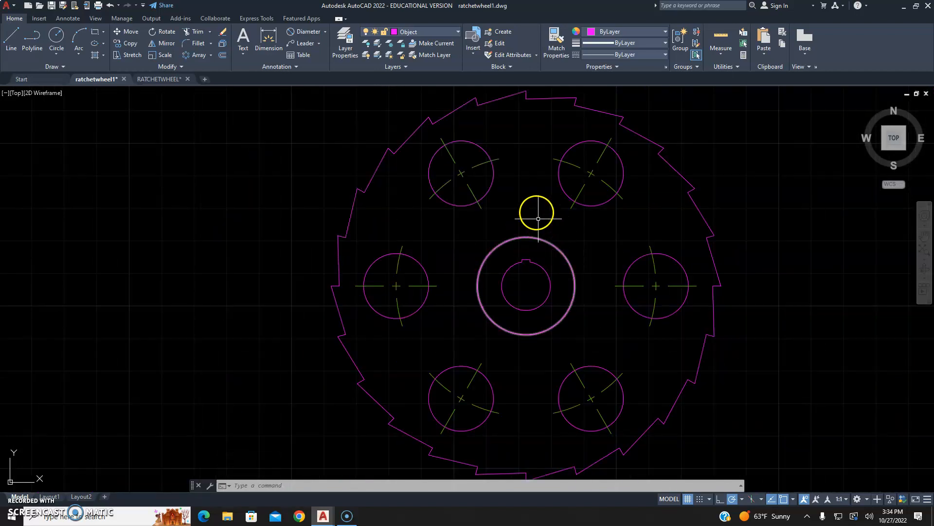
{"action": "left_click", "coordinate": [224, 54]}
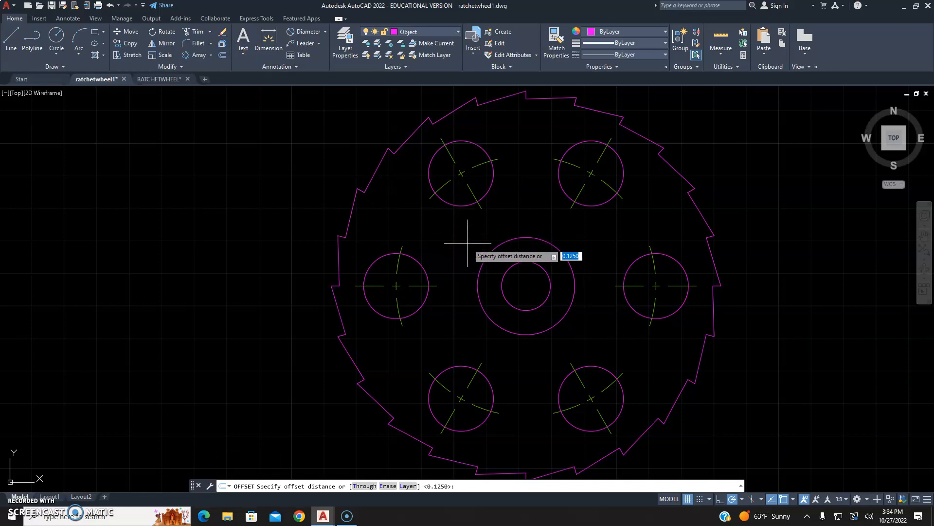
{"action": "key", "text": "Return"}
{"action": "left_click", "coordinate": [512, 239]}
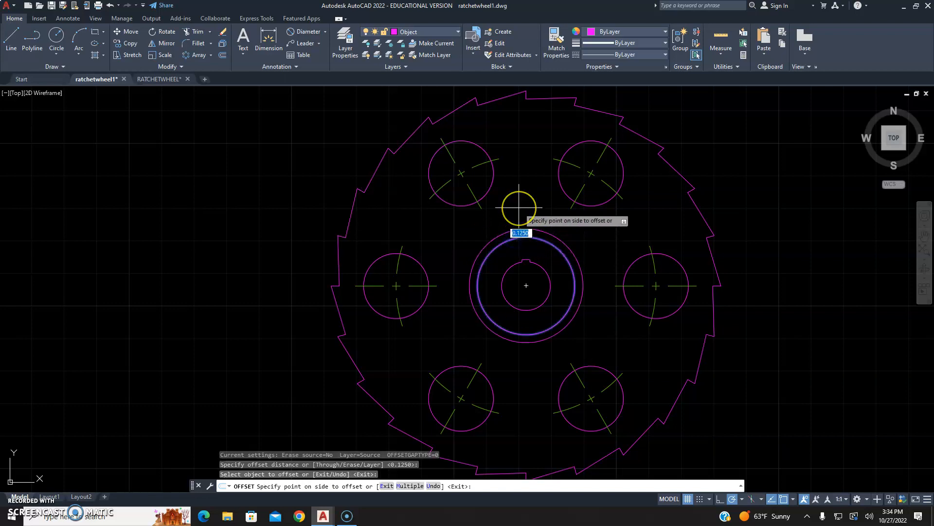
{"action": "key", "text": "Escape"}
{"action": "key", "text": "Escape"}
{"action": "key", "text": "Escape"}
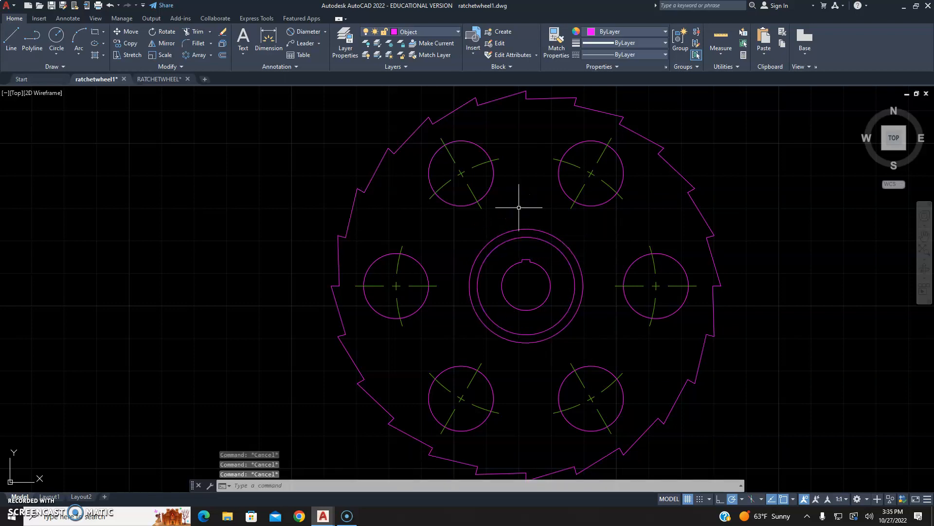
Step: Make the center layer current and draw a vertical line from the offset circle's top quadrant to its bottom quadrant
{"action": "left_click", "coordinate": [428, 31]}
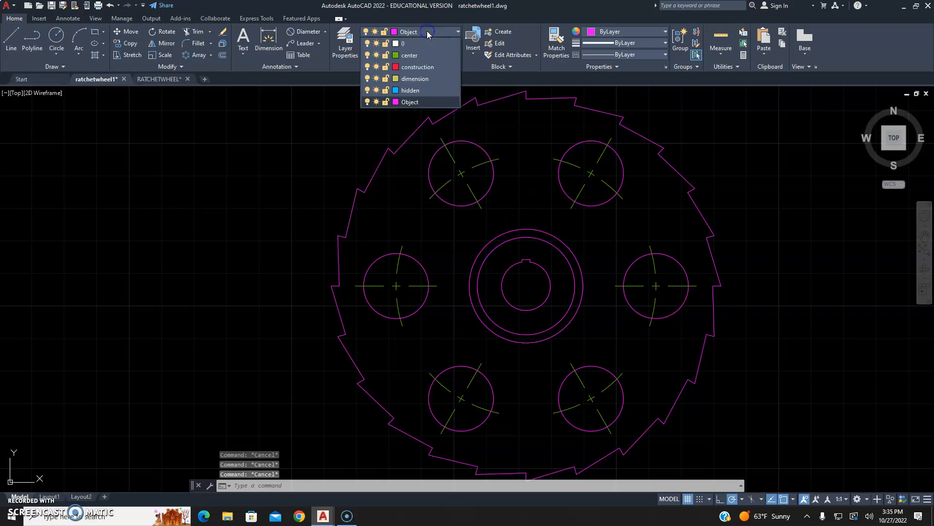
{"action": "left_click", "coordinate": [420, 54]}
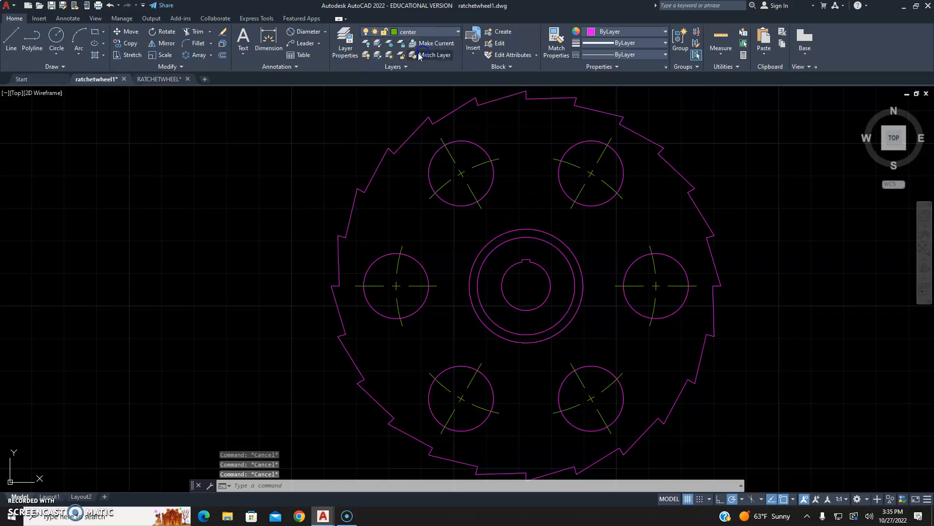
{"action": "left_click", "coordinate": [14, 47]}
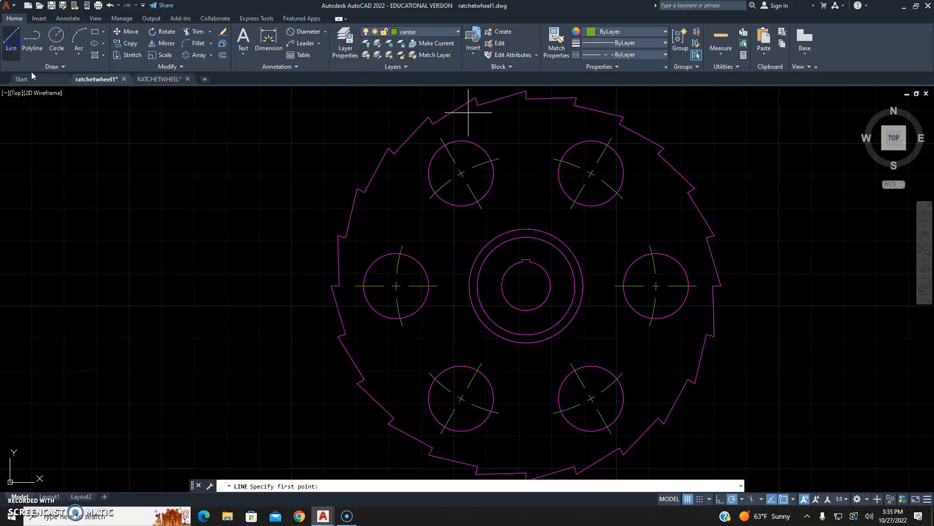
{"action": "left_click", "coordinate": [526, 229]}
{"action": "left_click", "coordinate": [526, 342]}
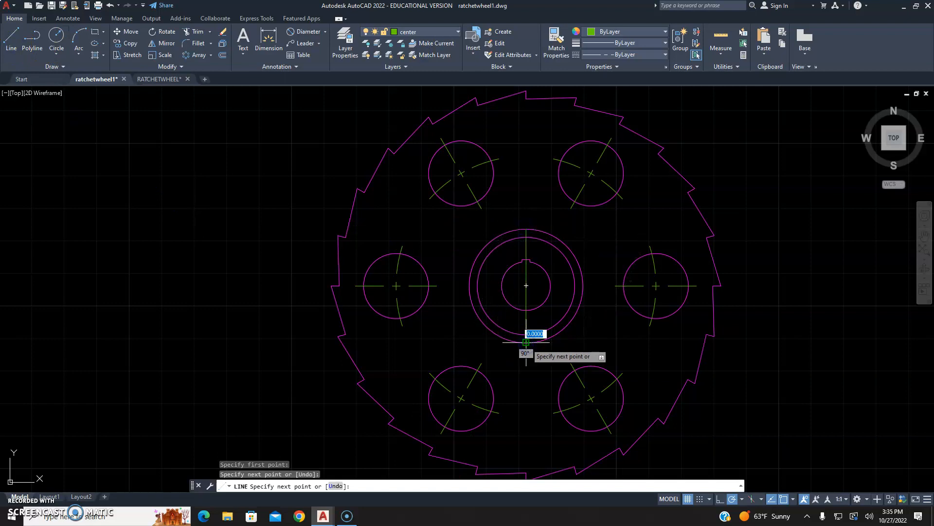
{"action": "key", "text": "Escape"}
Step: Draw a horizontal line through the hub from the offset circle's right quadrant to its left quadrant
{"action": "right_click", "coordinate": [593, 268]}
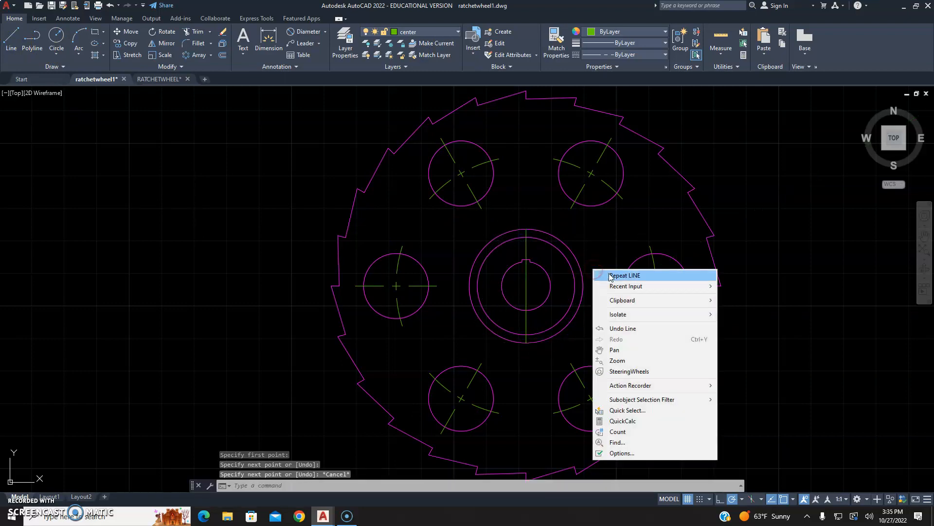
{"action": "left_click", "coordinate": [604, 273]}
{"action": "left_click", "coordinate": [583, 286]}
{"action": "left_click", "coordinate": [469, 285]}
{"action": "key", "text": "Escape"}
{"action": "key", "text": "Escape"}
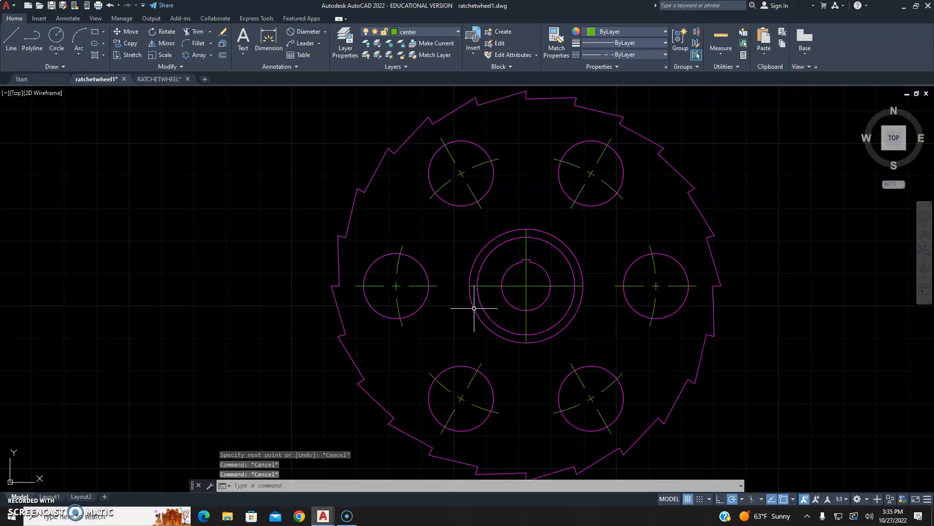
Step: Erase the offset guide circle around the hub, keeping the two crossing centerlines
{"action": "left_click", "coordinate": [475, 307]}
{"action": "key", "text": "Delete"}
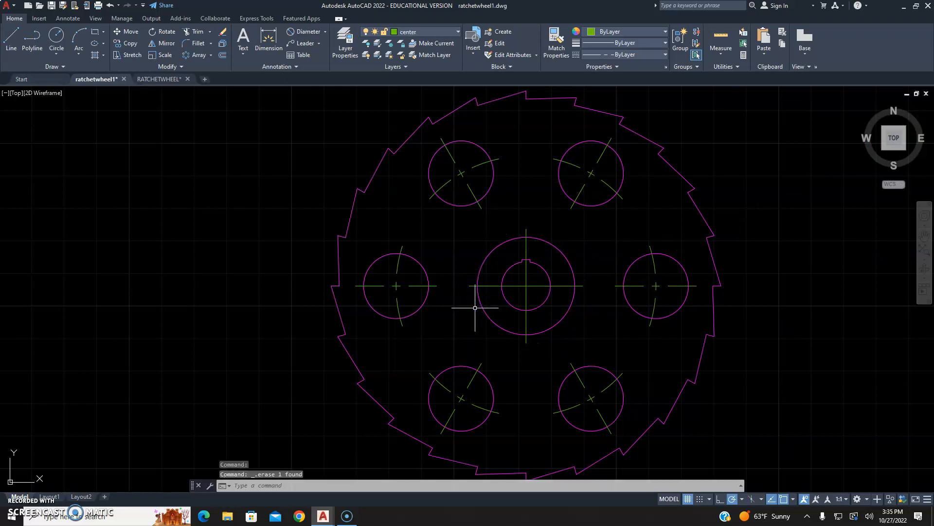
{"action": "left_click", "coordinate": [526, 296]}
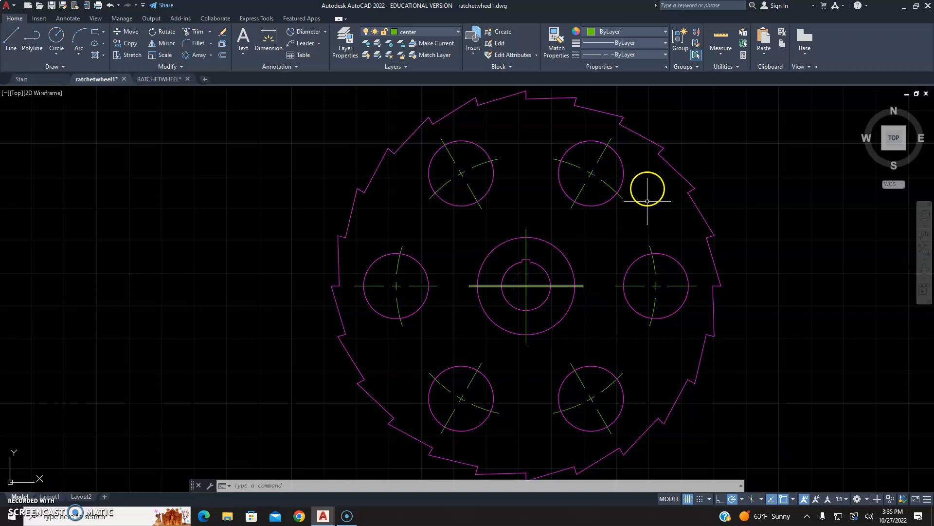
Step: Match the properties of the right hole's horizontal centerline onto the hub's horizontal and vertical centerlines
{"action": "left_click", "coordinate": [554, 43]}
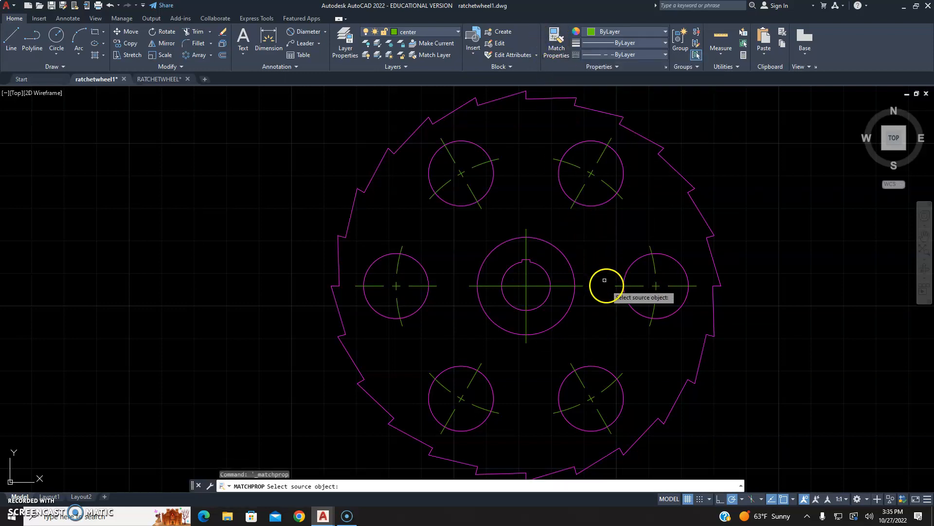
{"action": "left_click", "coordinate": [636, 286]}
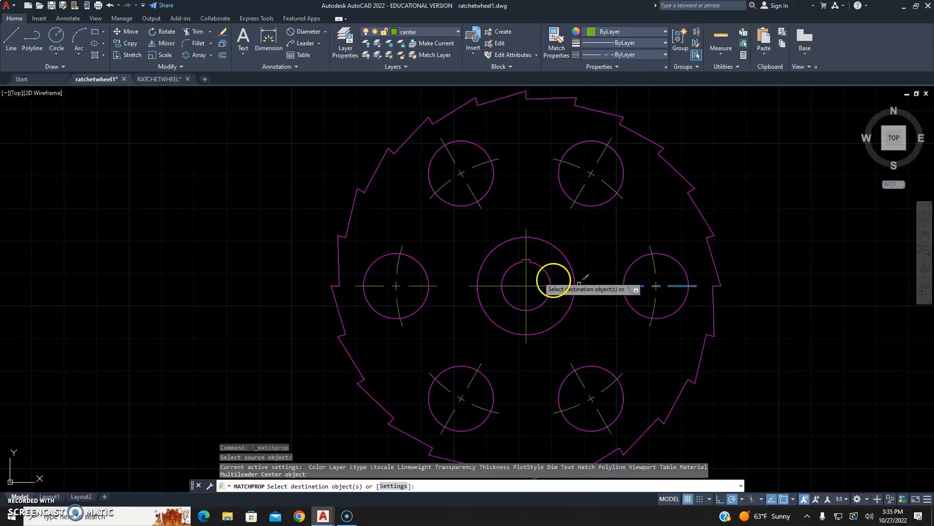
{"action": "left_click", "coordinate": [537, 285]}
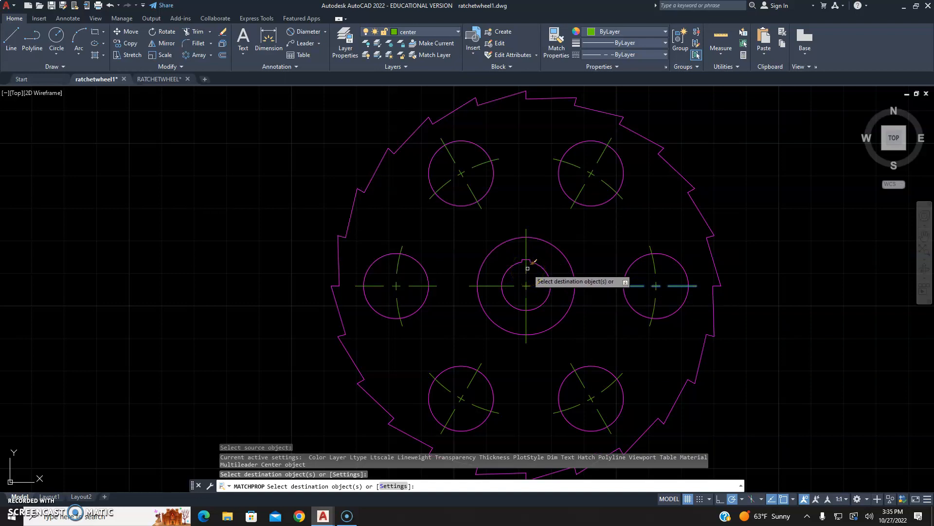
{"action": "left_click", "coordinate": [528, 268]}
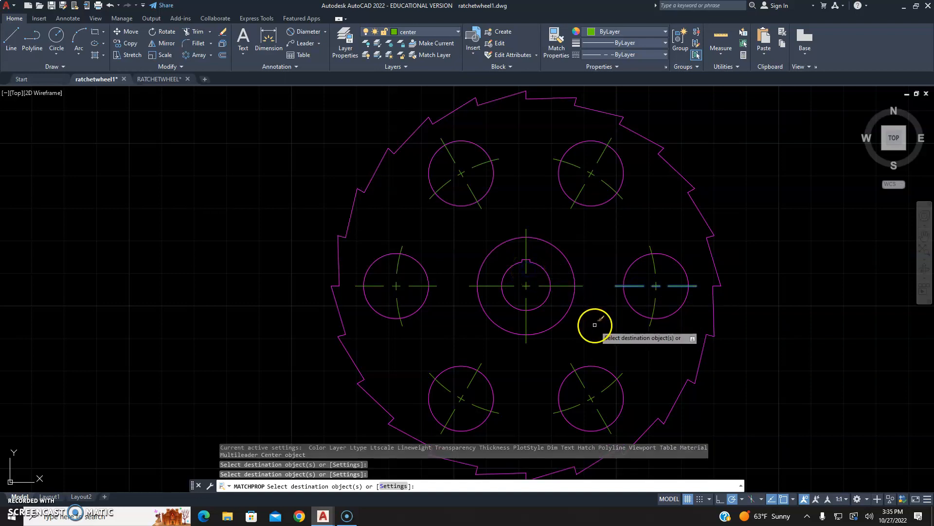
{"action": "key", "text": "Escape"}
{"action": "key", "text": "Escape"}
{"action": "key", "text": "Escape"}
Step: Fit the whole ratchet wheel in view and save the ratchetwheel1 drawing
{"action": "scroll", "coordinate": [588, 302], "scroll_direction": "down", "scroll_amount": 3}
{"action": "scroll", "coordinate": [578, 298], "scroll_direction": "up", "scroll_amount": 1}
{"action": "middle_click_drag", "start_coordinate": [614, 288], "coordinate": [539, 268]}
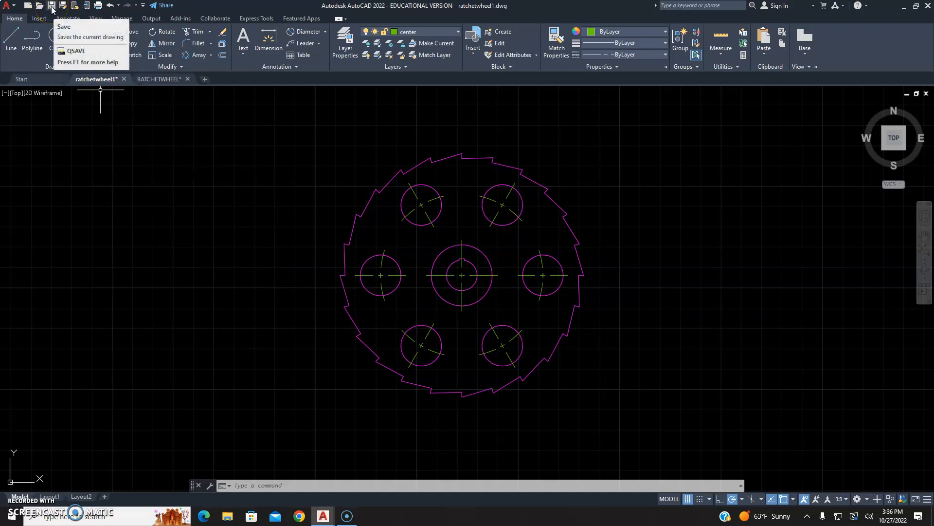
{"action": "left_click", "coordinate": [9, 5]}
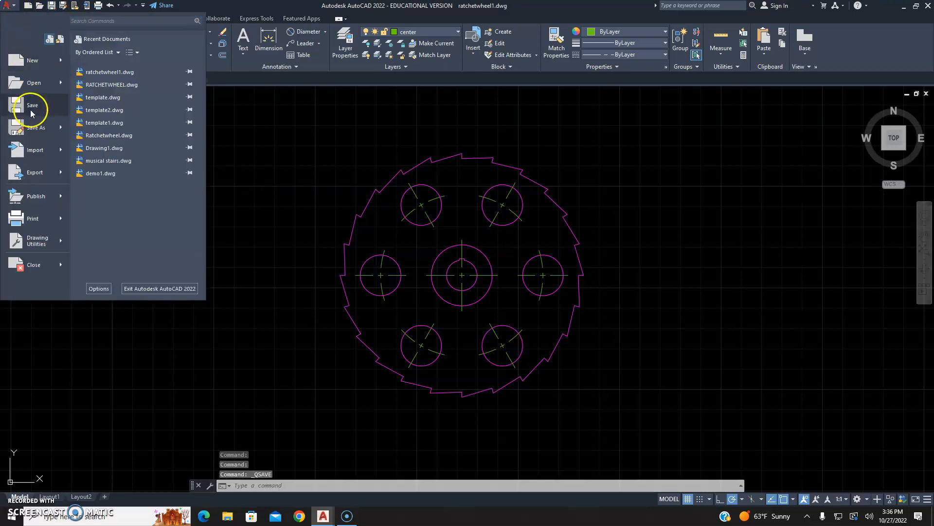
{"action": "left_click", "coordinate": [30, 109]}
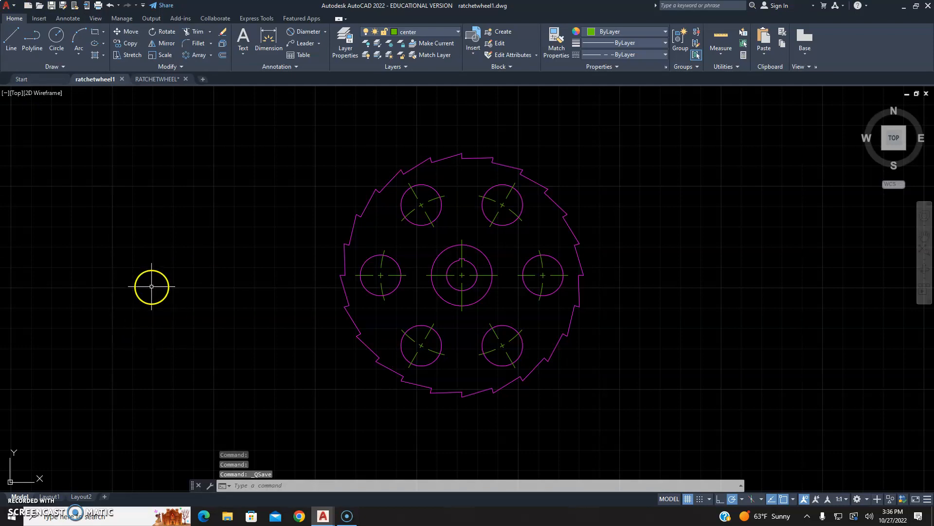